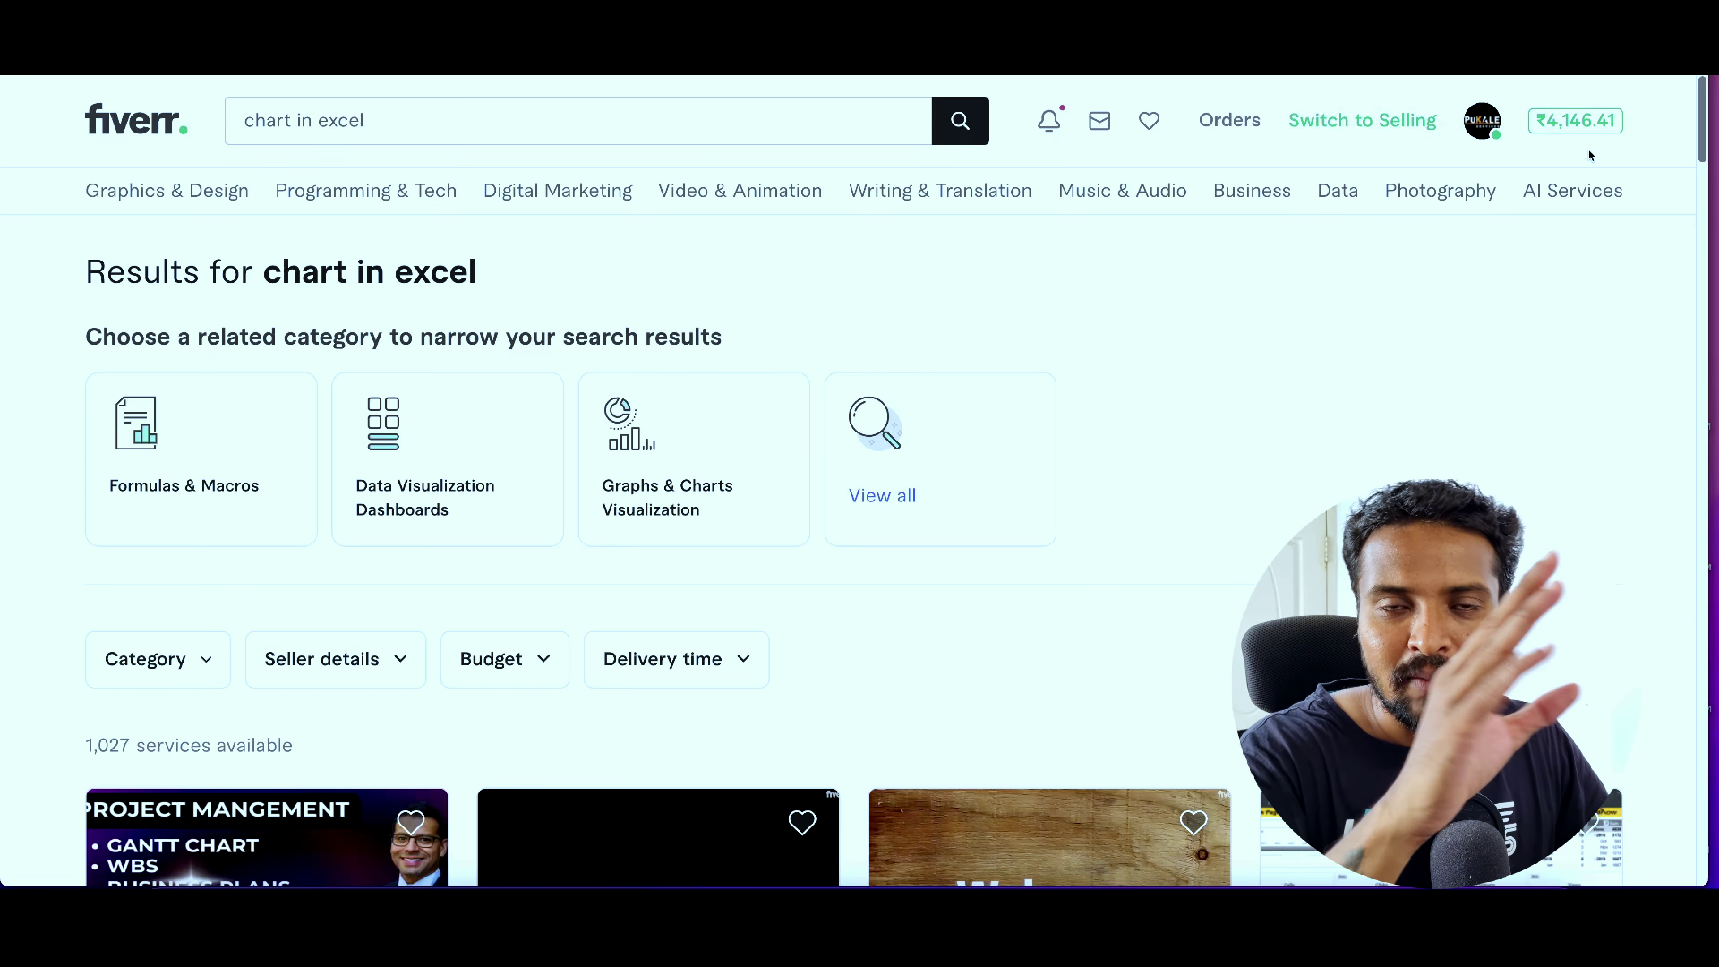
Open the seller dashboard in a new window and list the completed orders.
right_click(1352, 130)
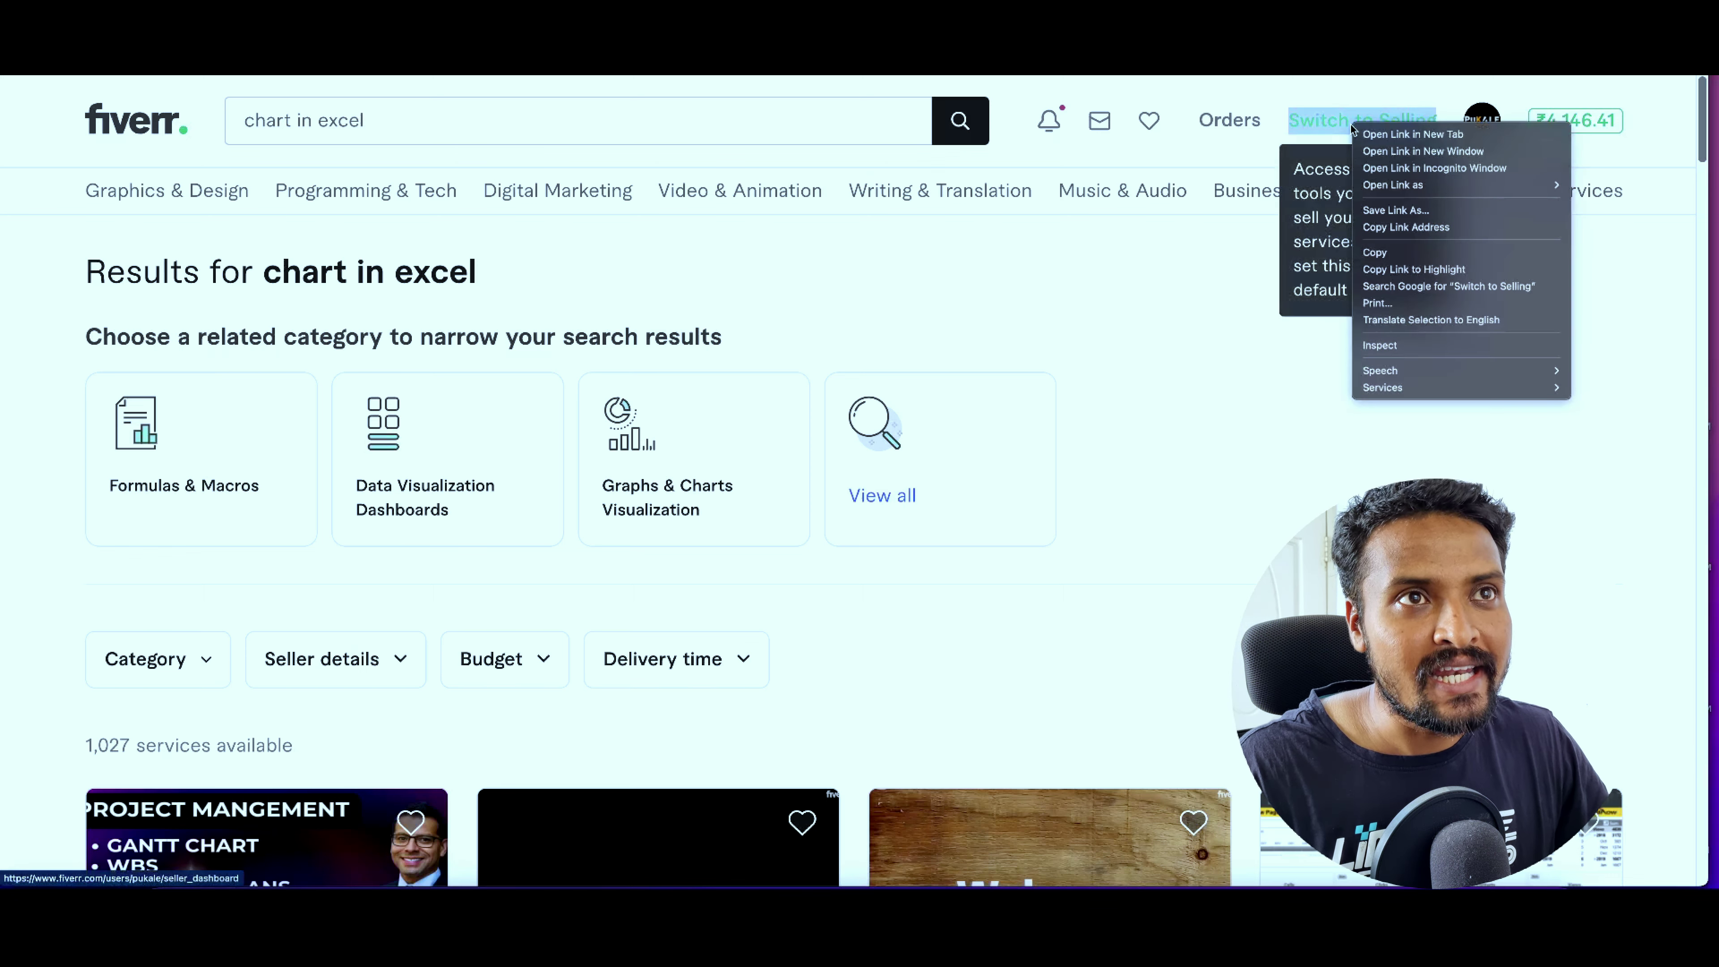
click(1370, 151)
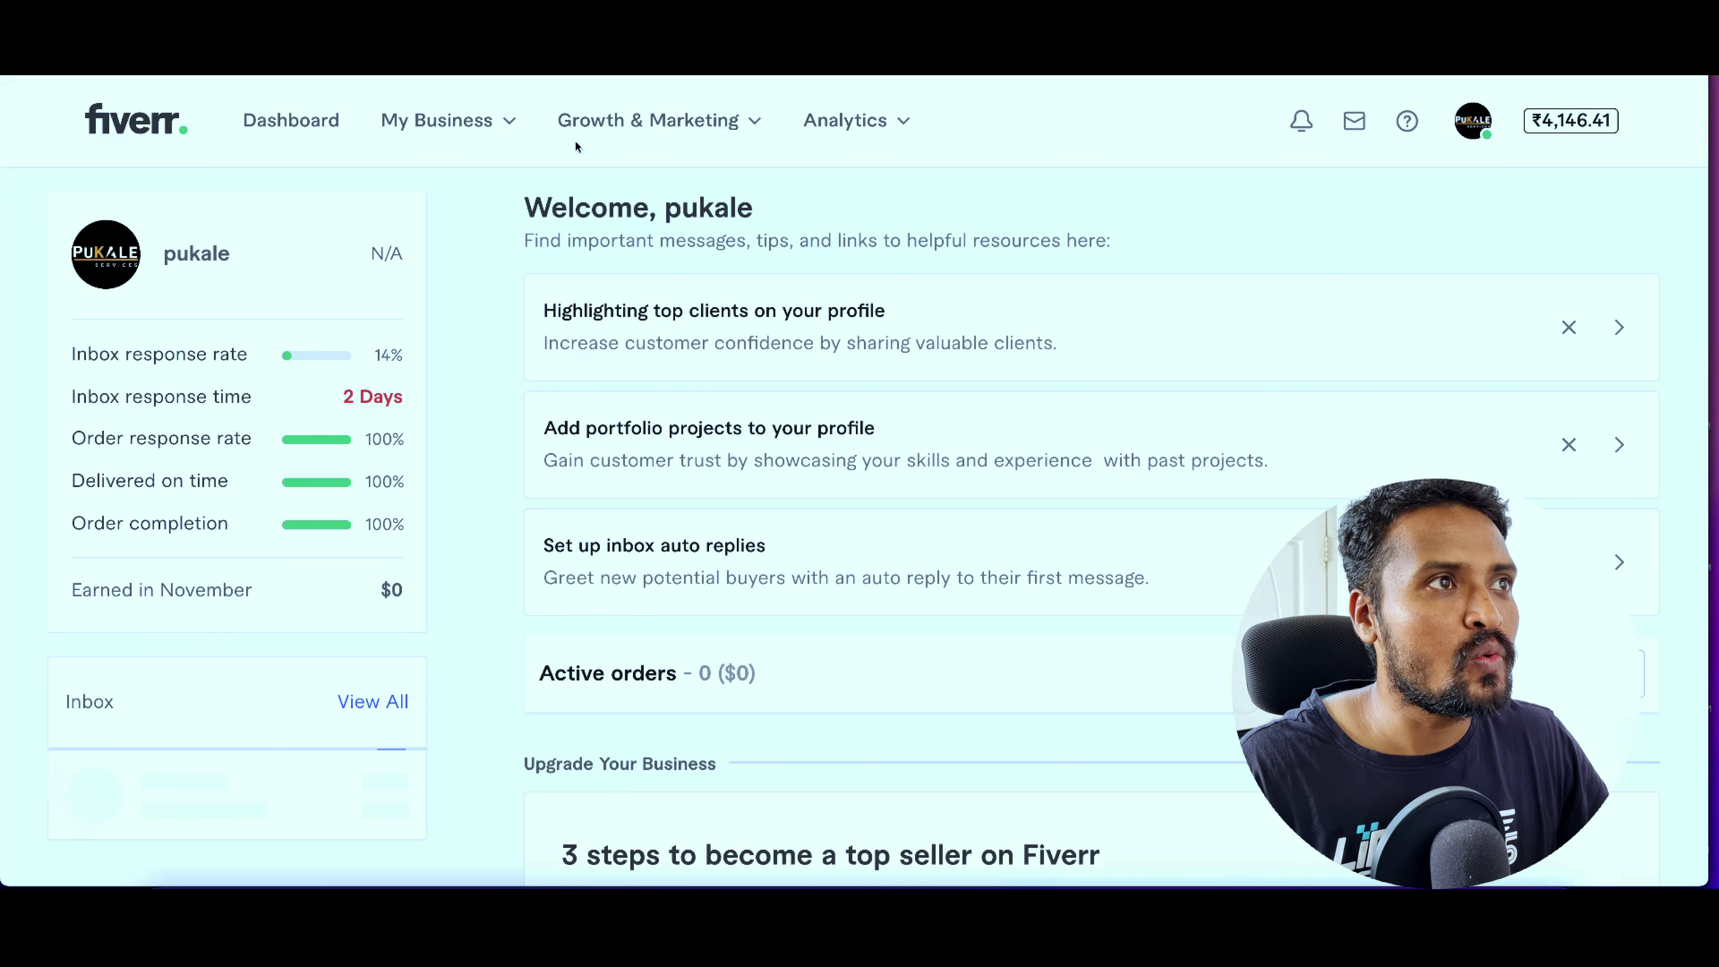
click(476, 130)
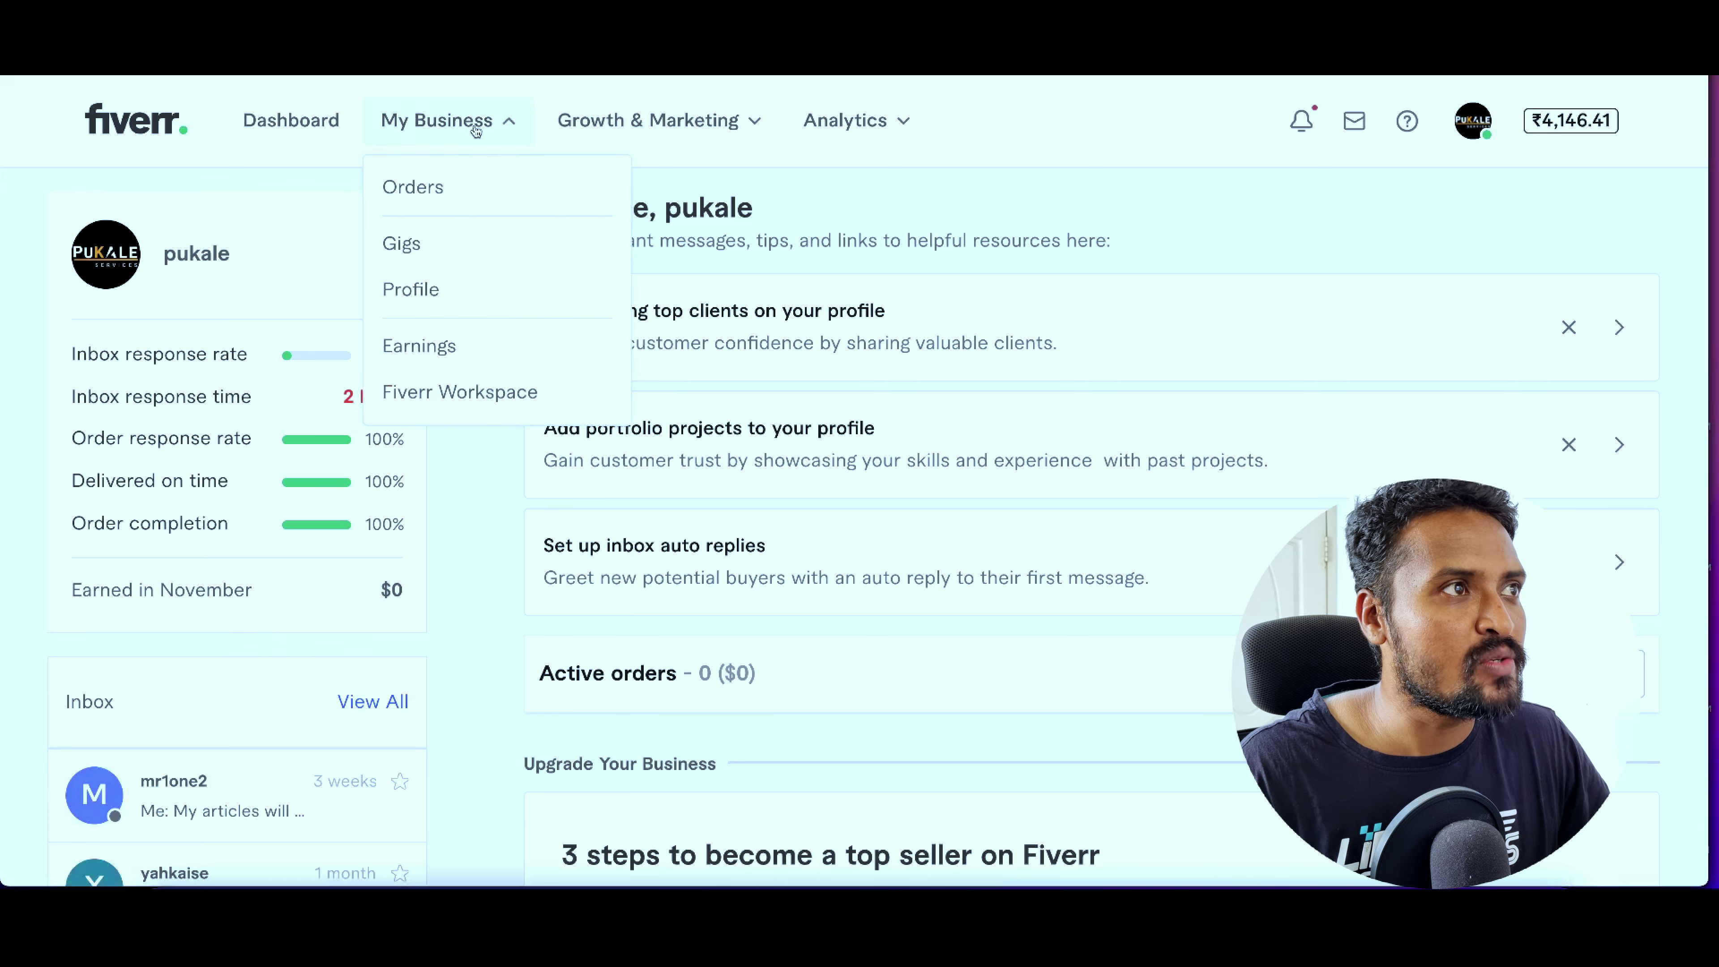
click(399, 198)
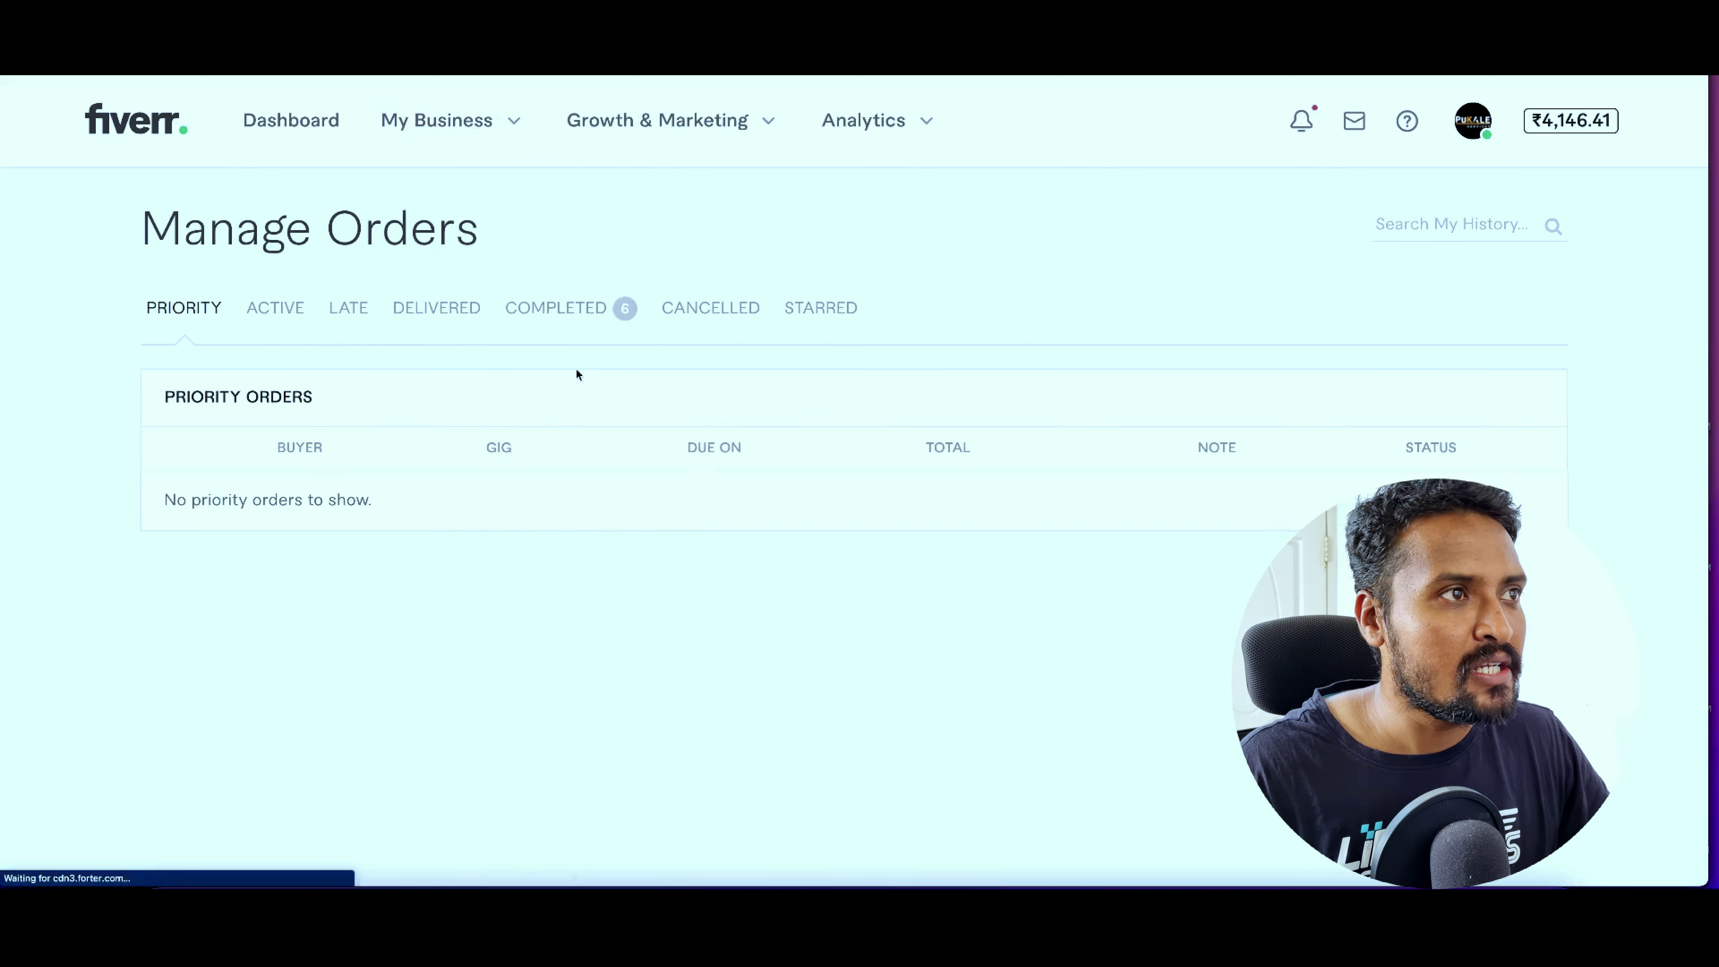
click(574, 308)
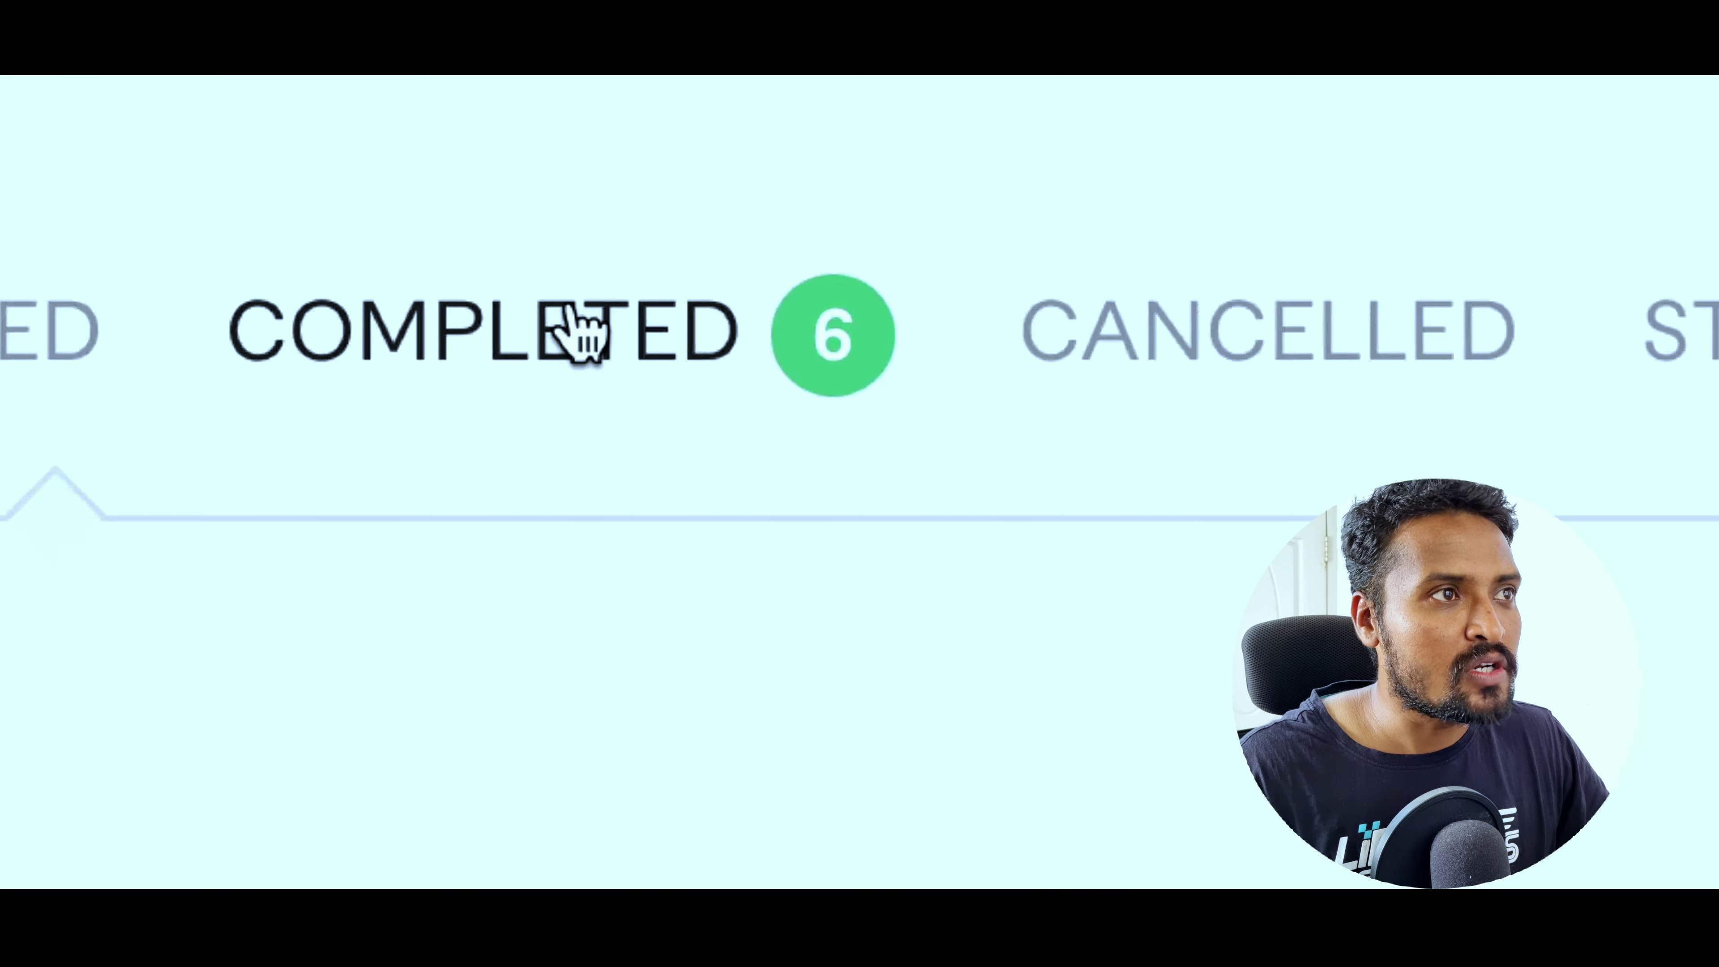
scroll(613, 594, down, 5)
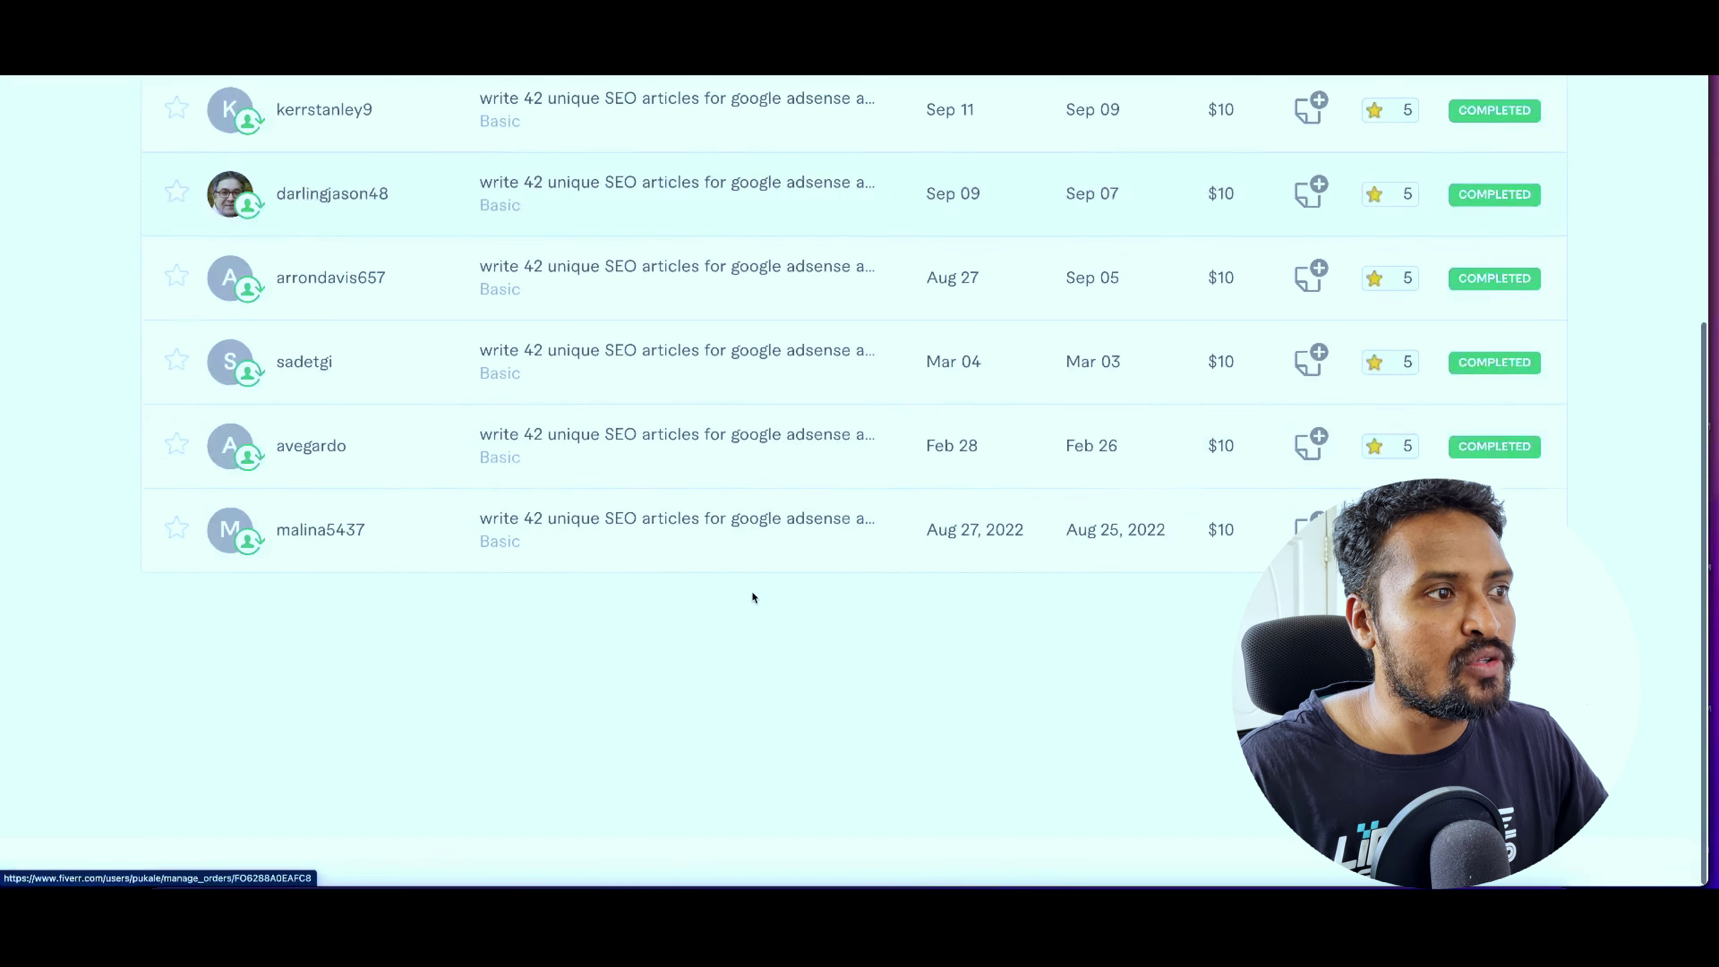
scroll(614, 593, up, 5)
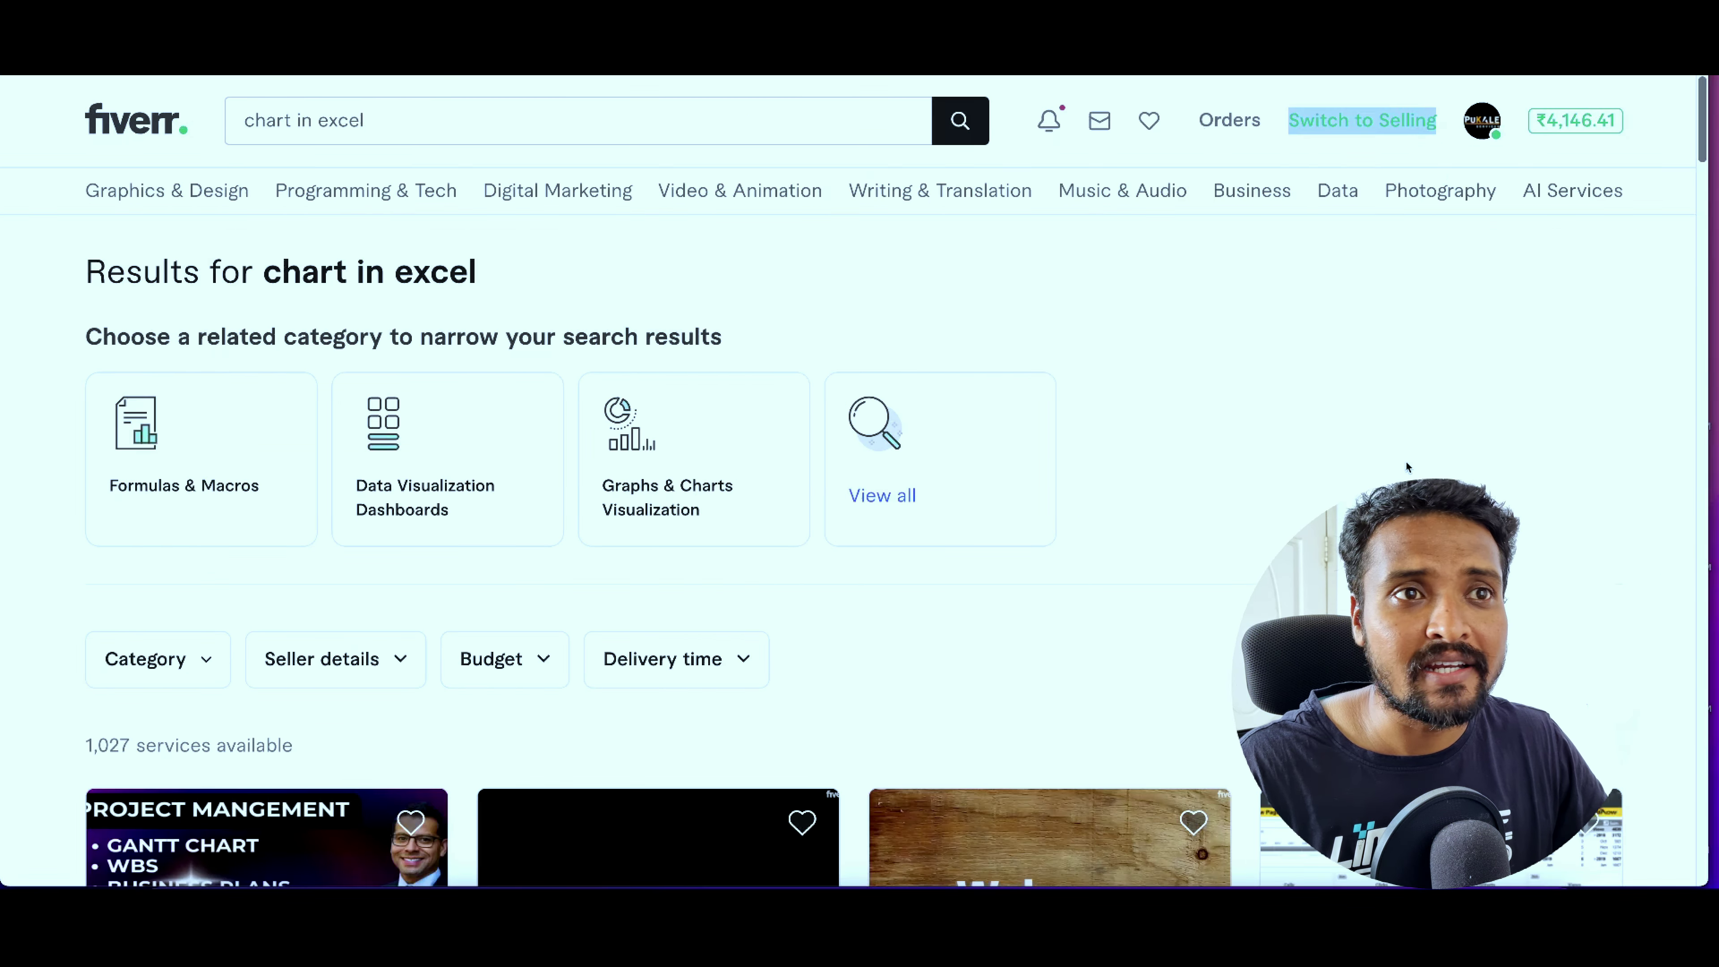
Browse through the completed orders list, scrolling down and across.
click(1408, 468)
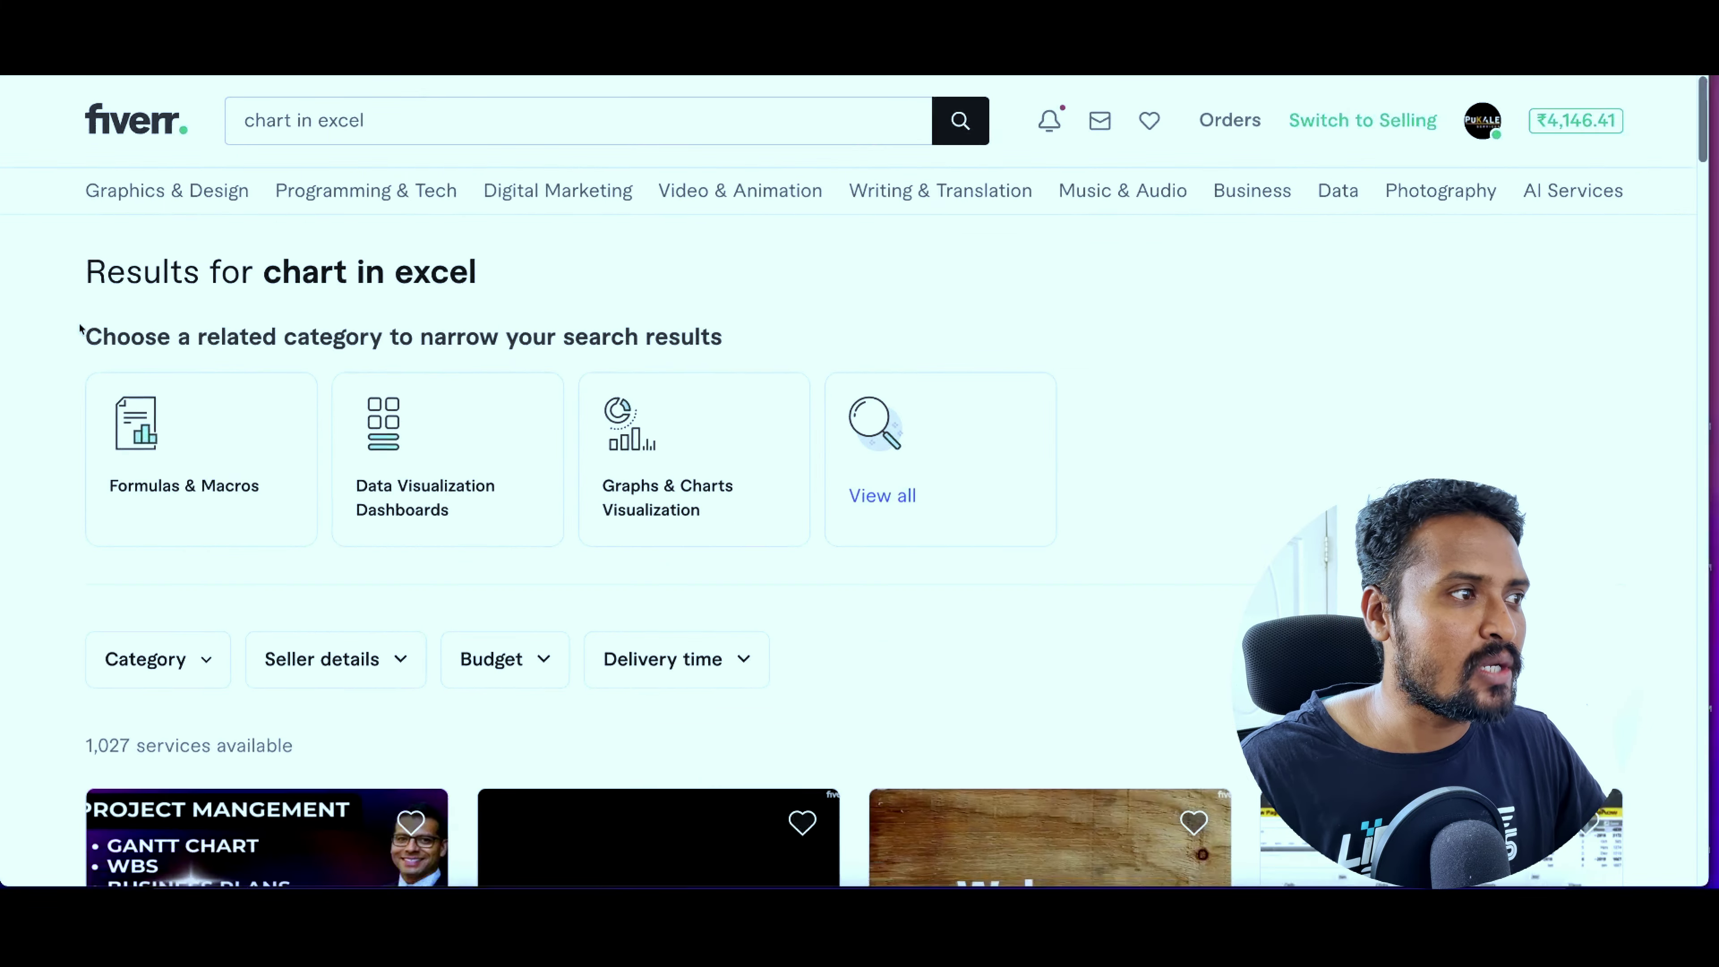
scroll(80, 329, down, 5)
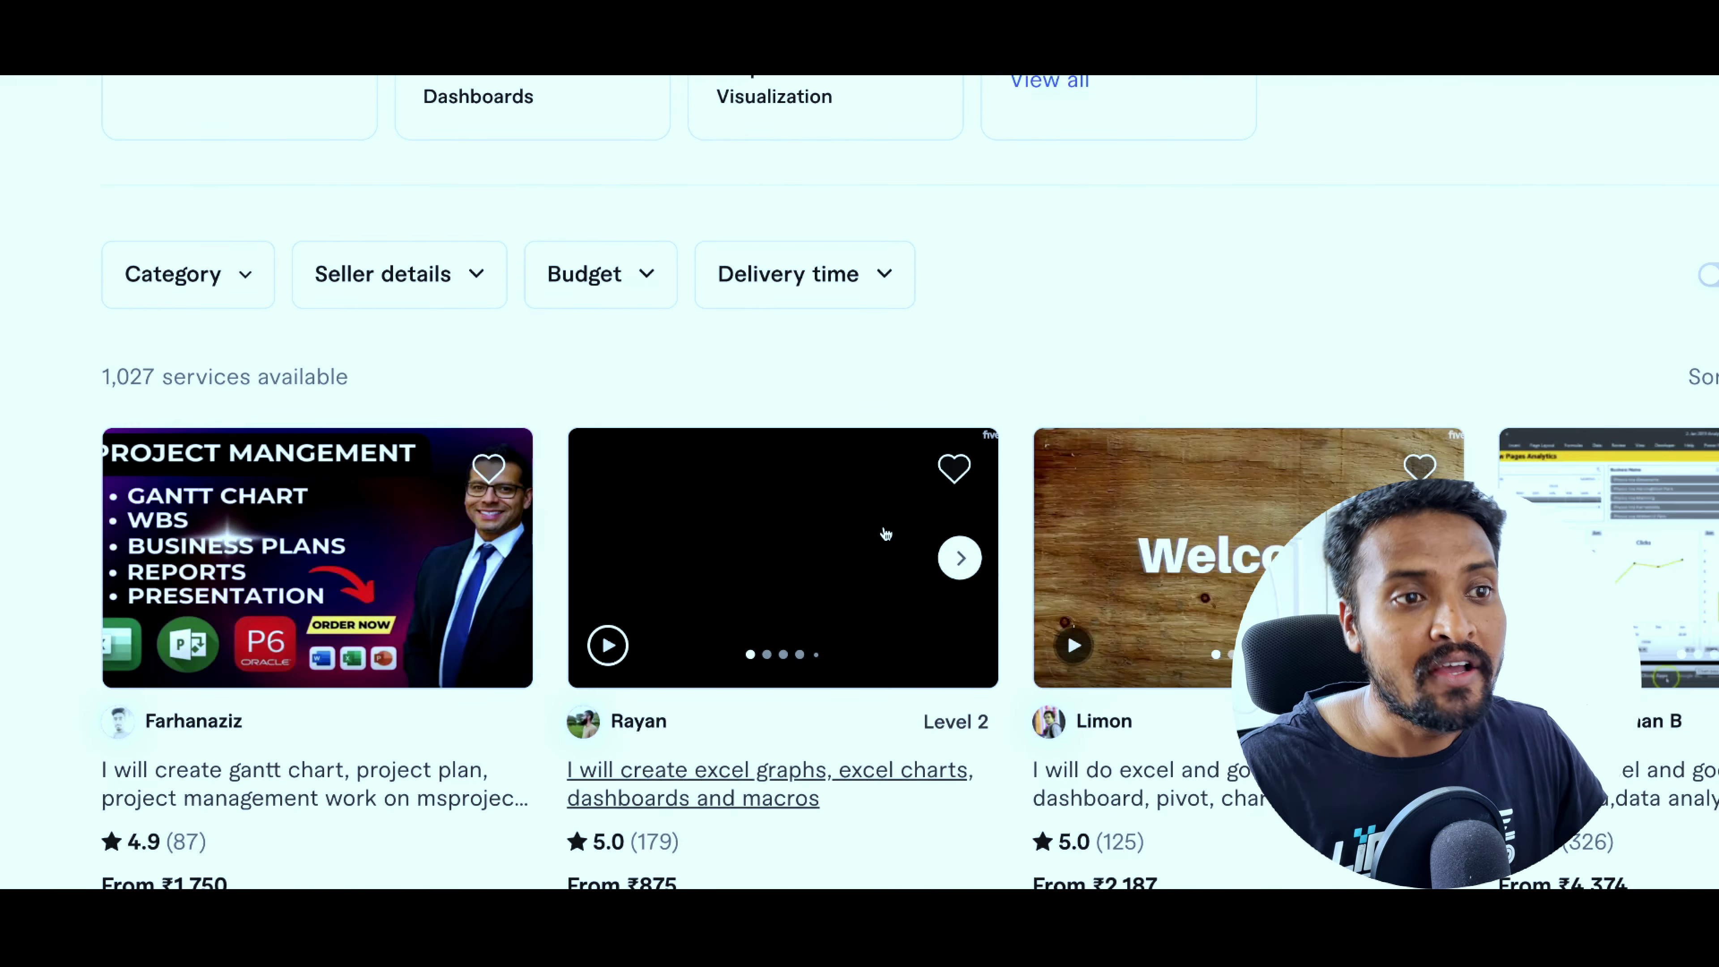
scroll(882, 525, down, 3)
scroll(882, 525, down, 3)
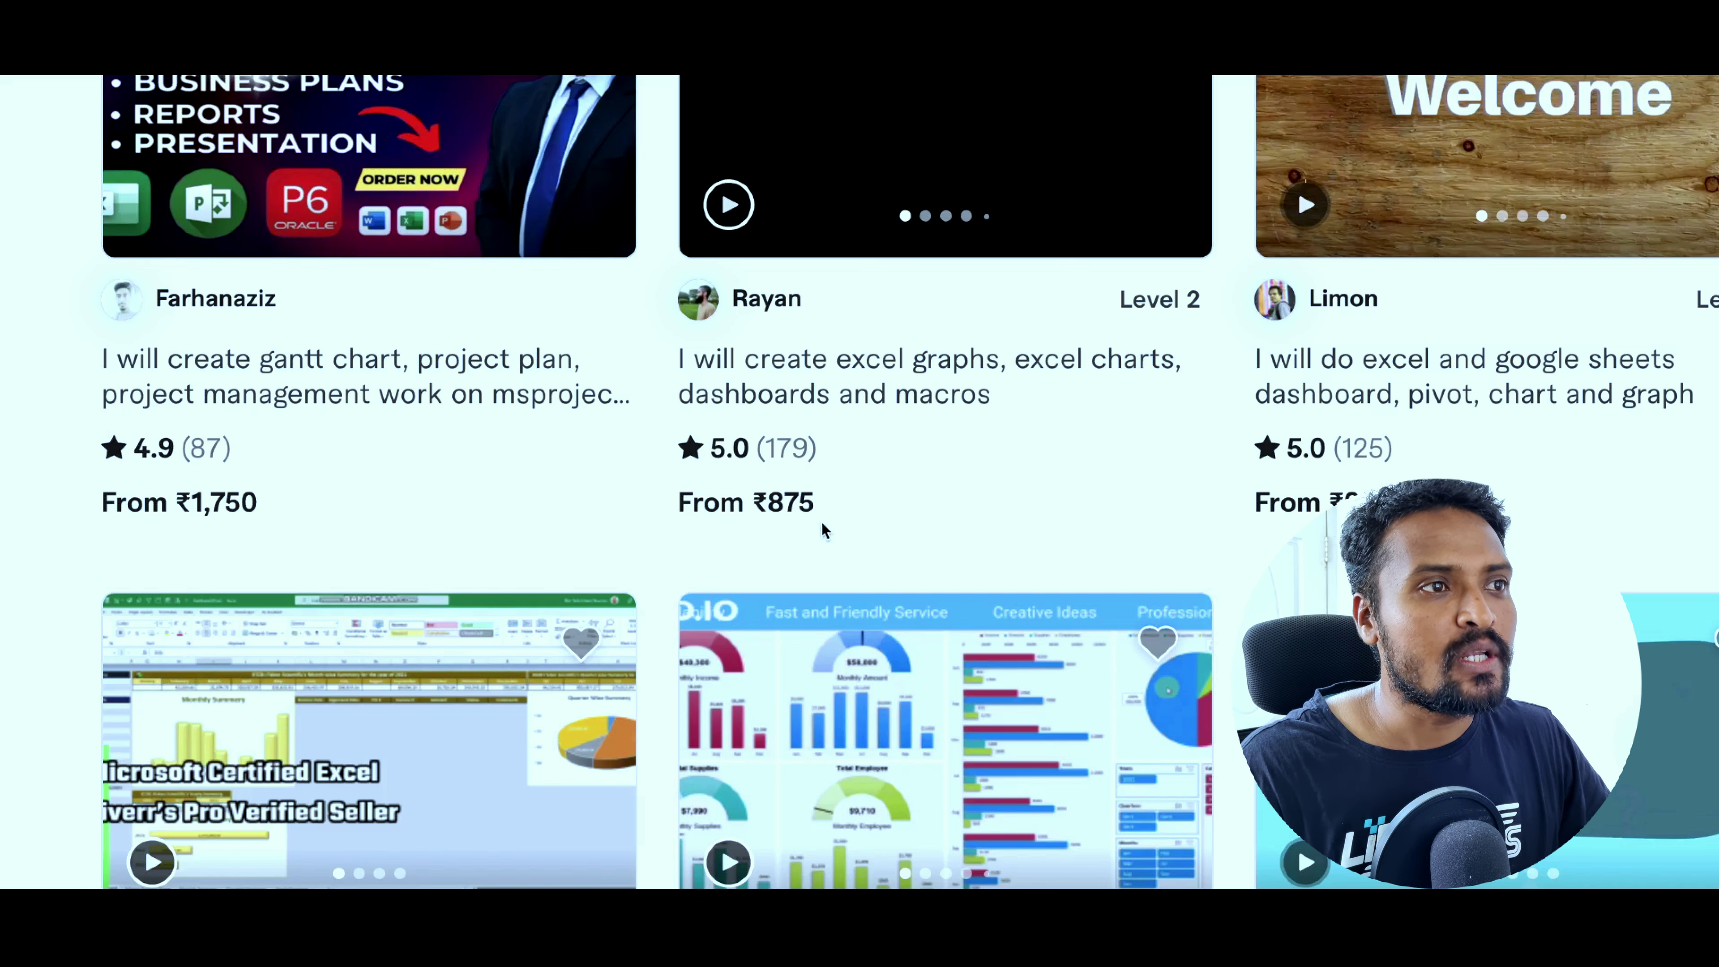
scroll(947, 530, right, 5)
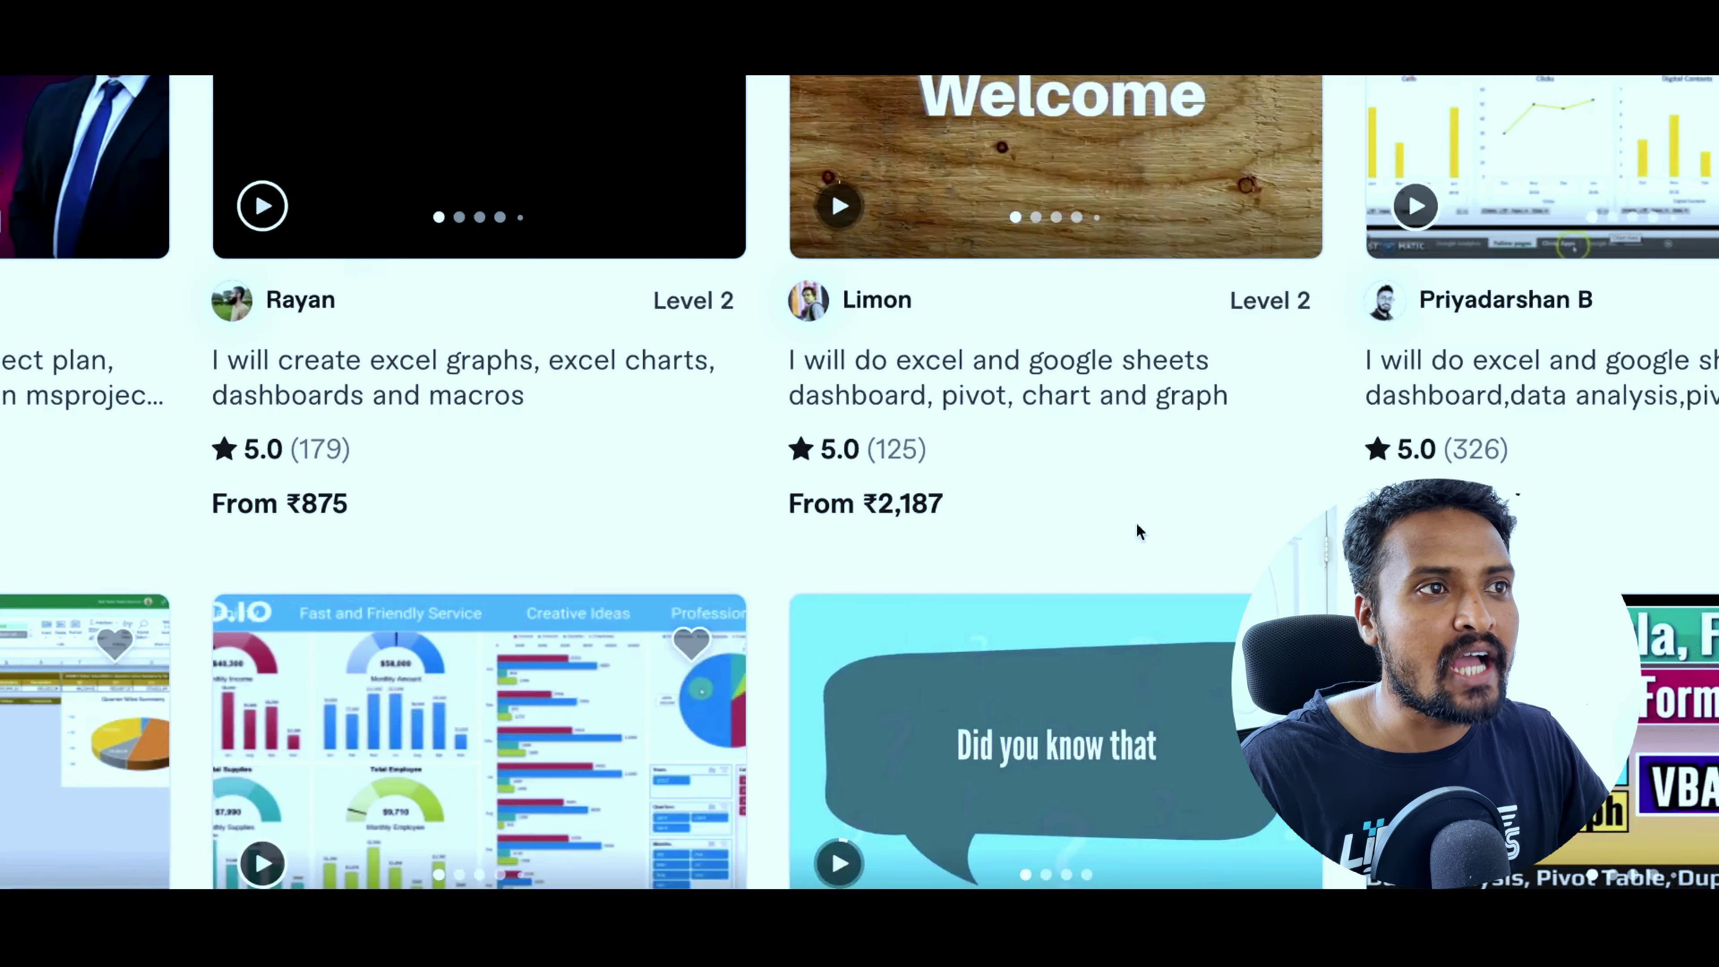
scroll(1421, 542, right, 3)
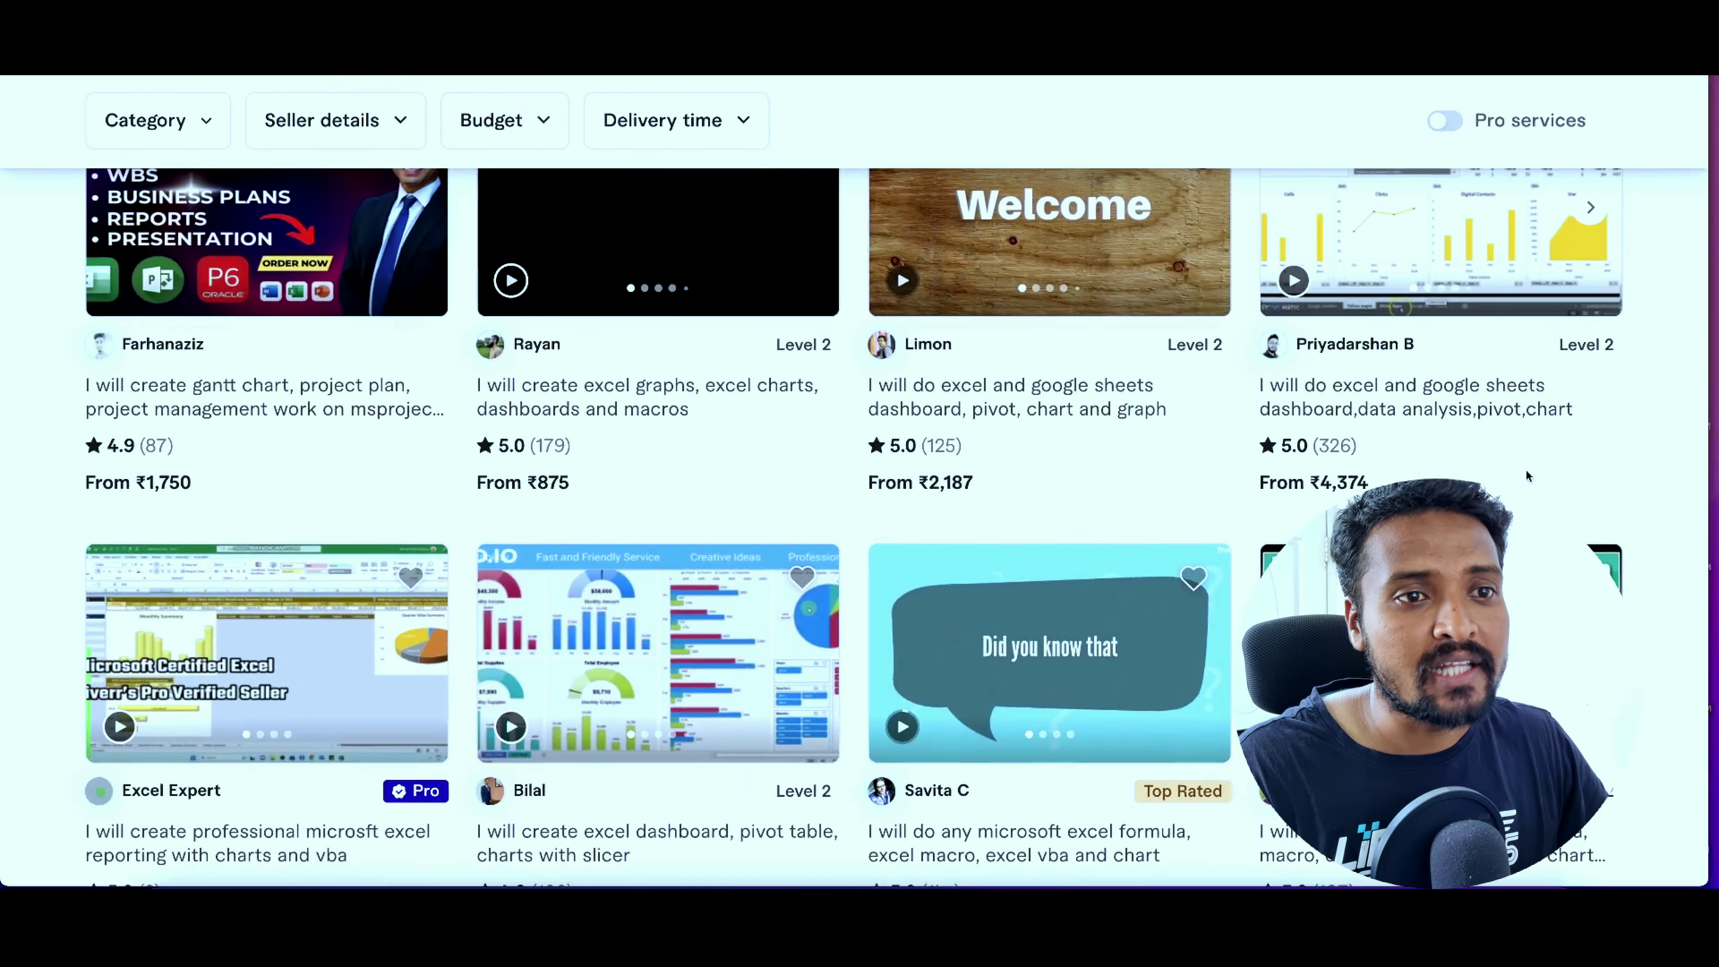
scroll(1527, 474, down, 3)
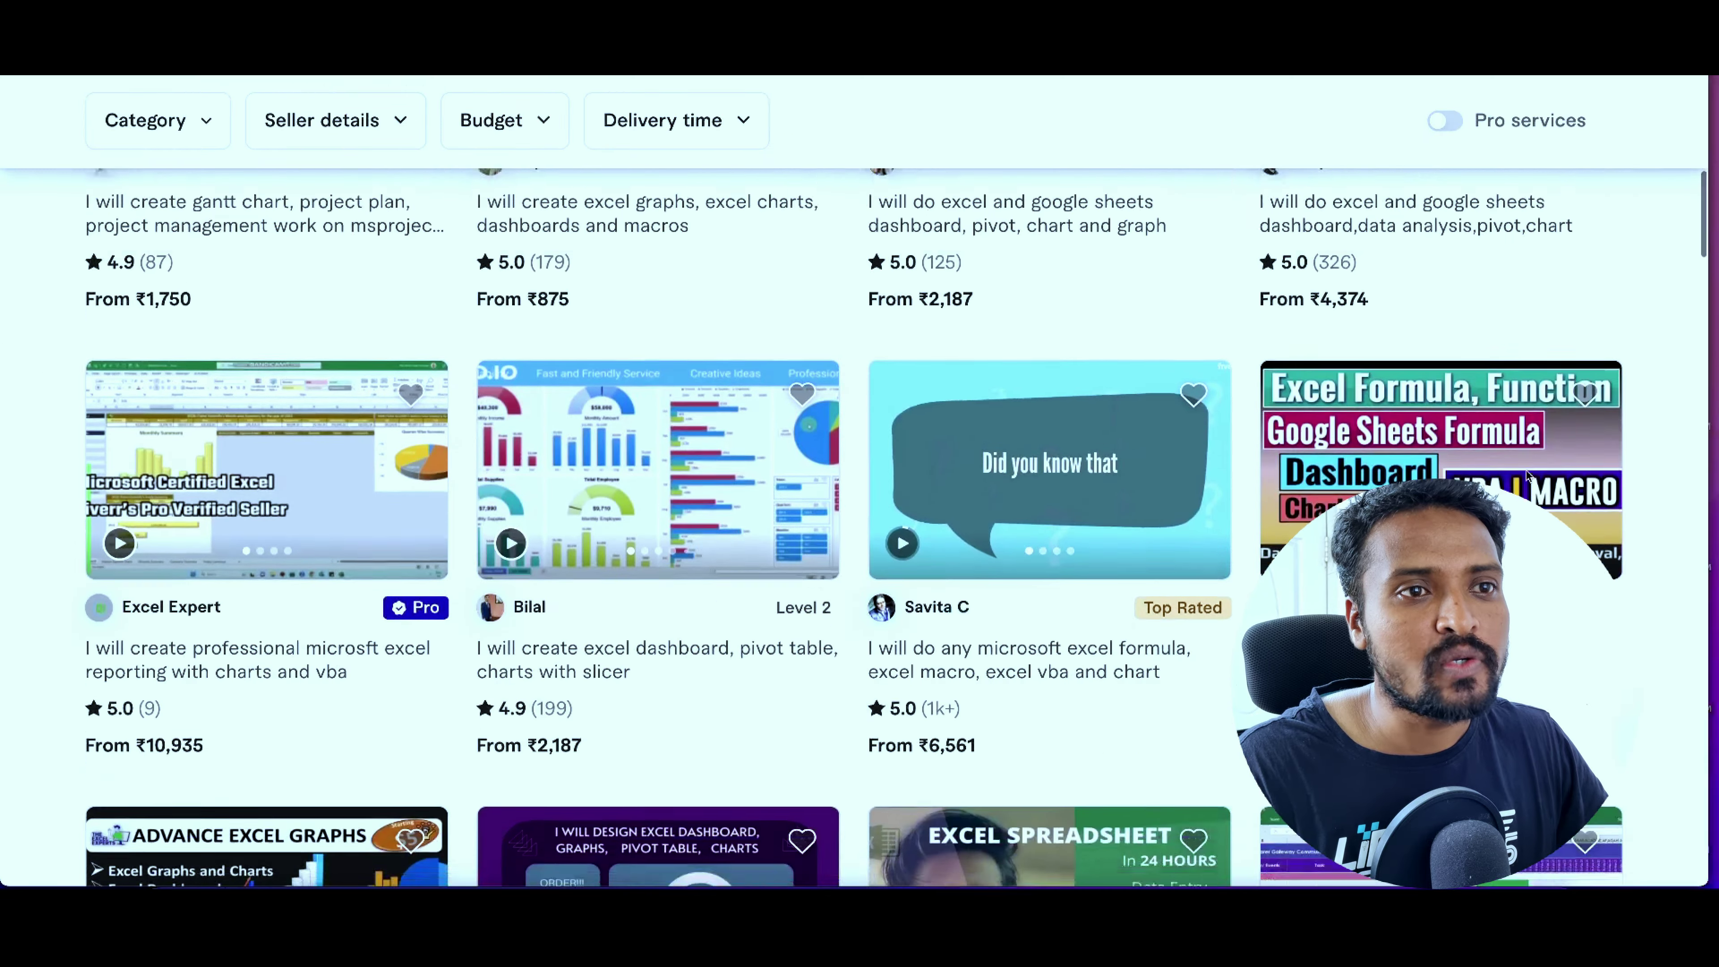
scroll(1525, 470, down, 1)
scroll(852, 491, down, 2)
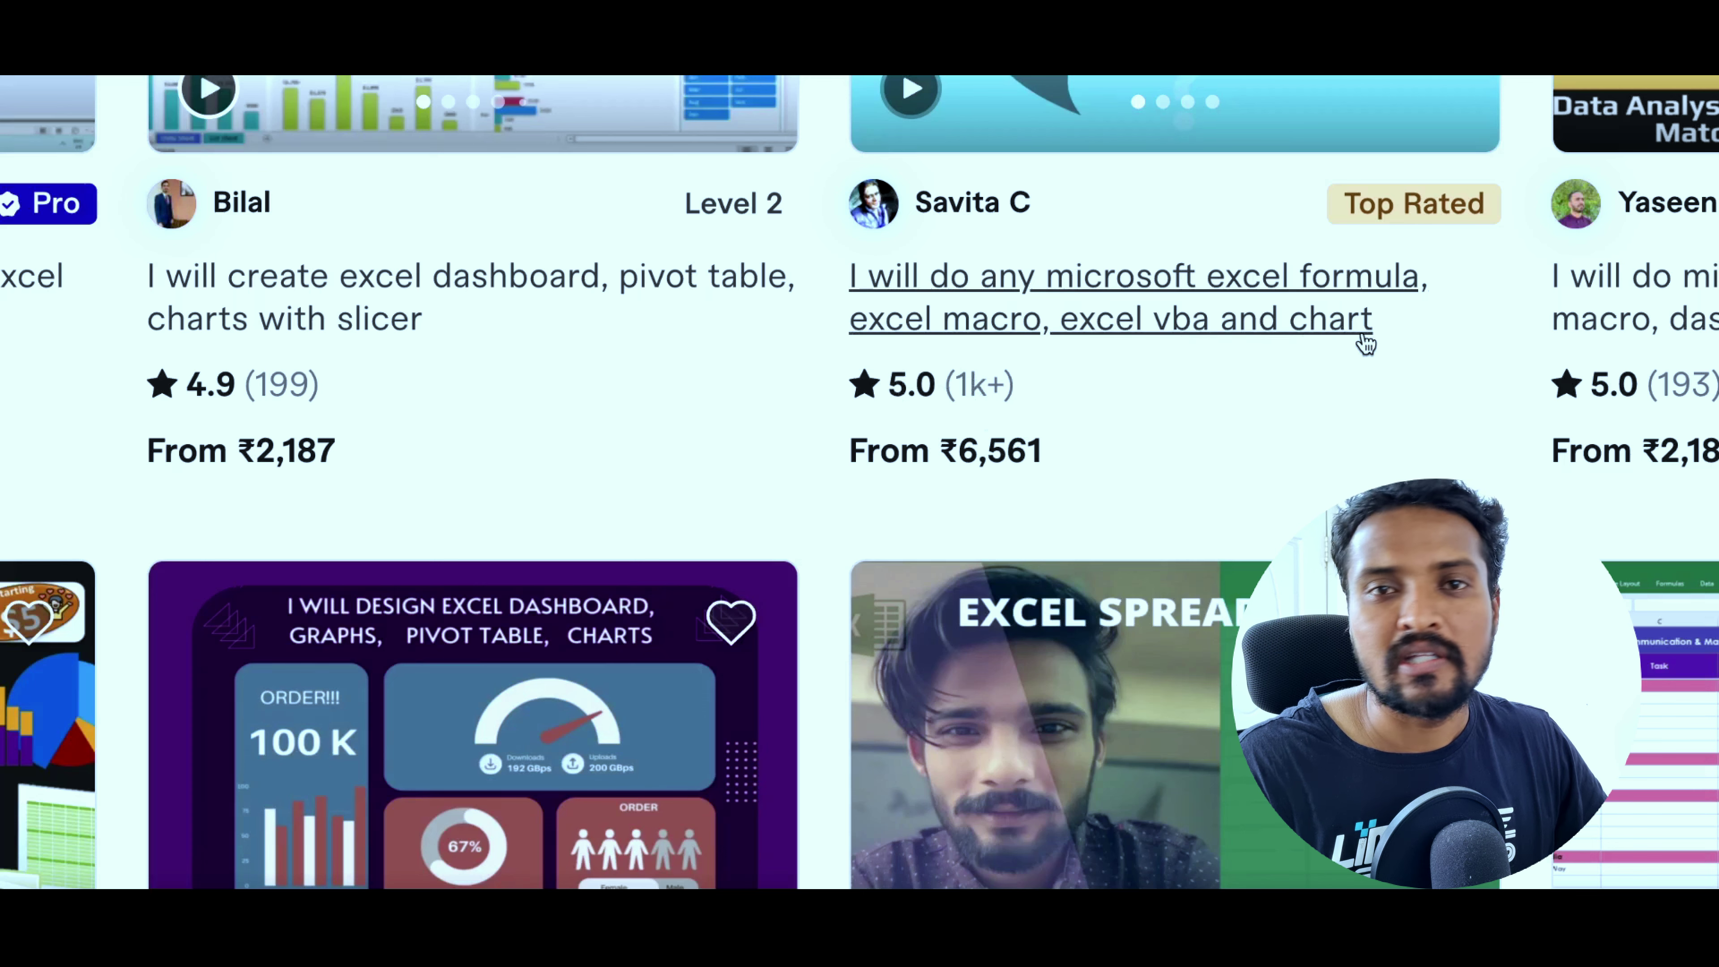
Open the Excel formulas gig and compare its Standard, Premium and Basic packages, ending on Basic.
click(1190, 319)
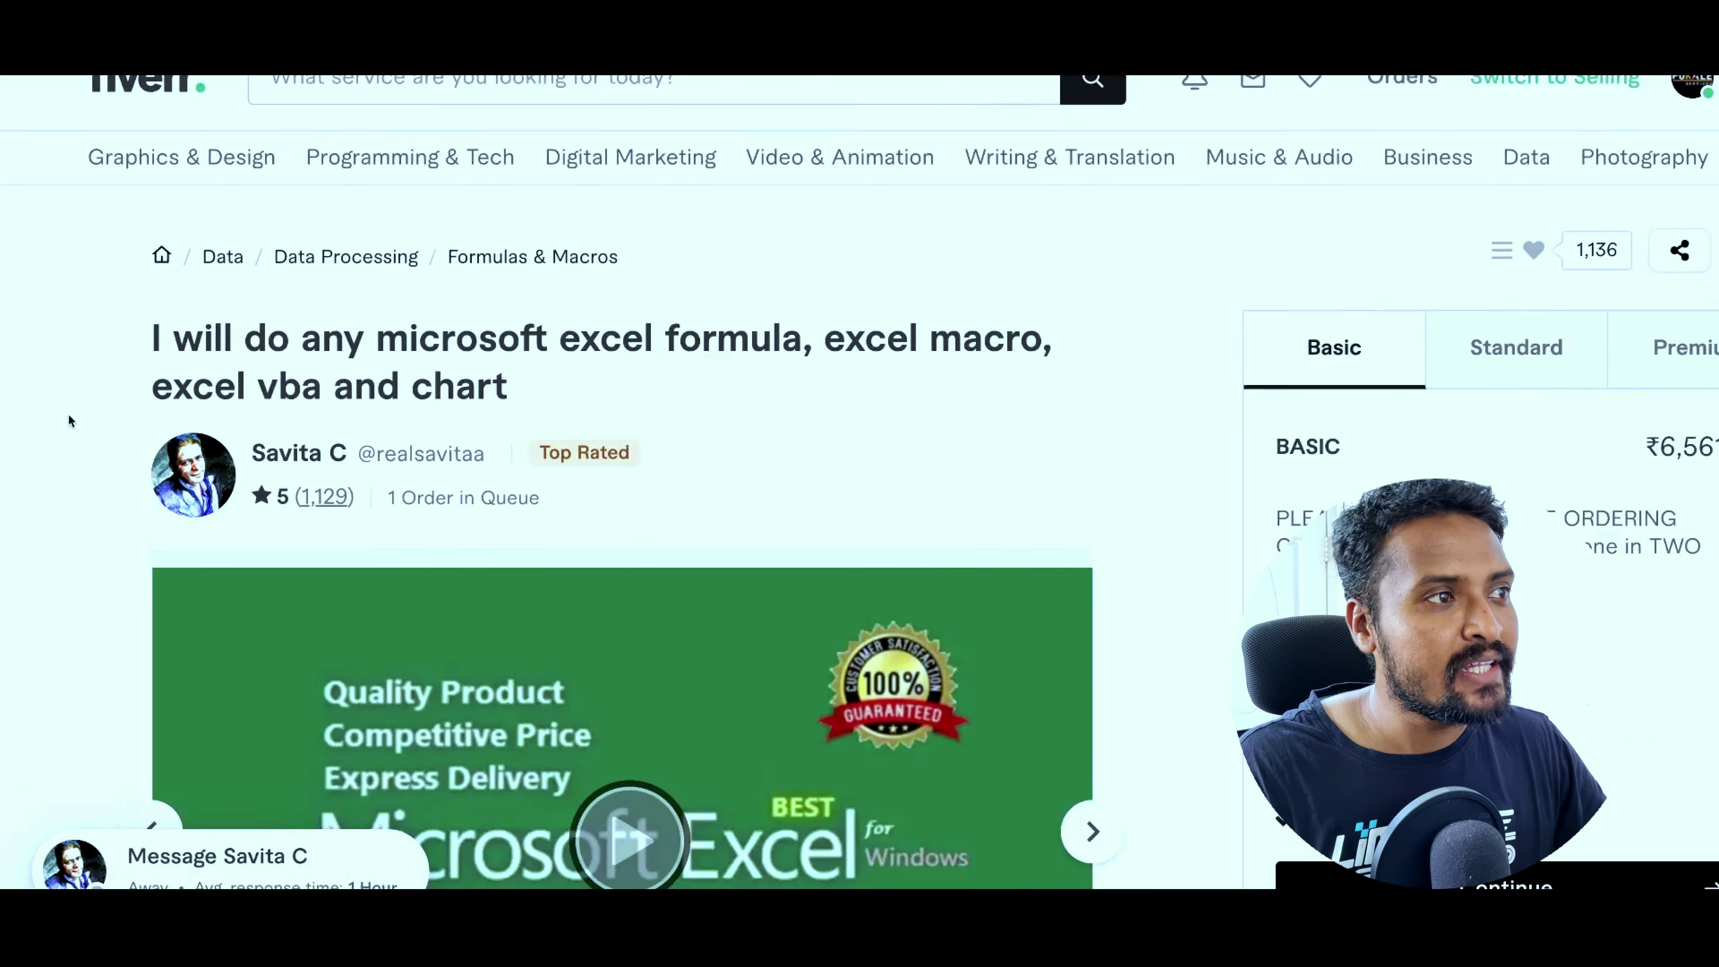
drag(467, 501, 842, 507)
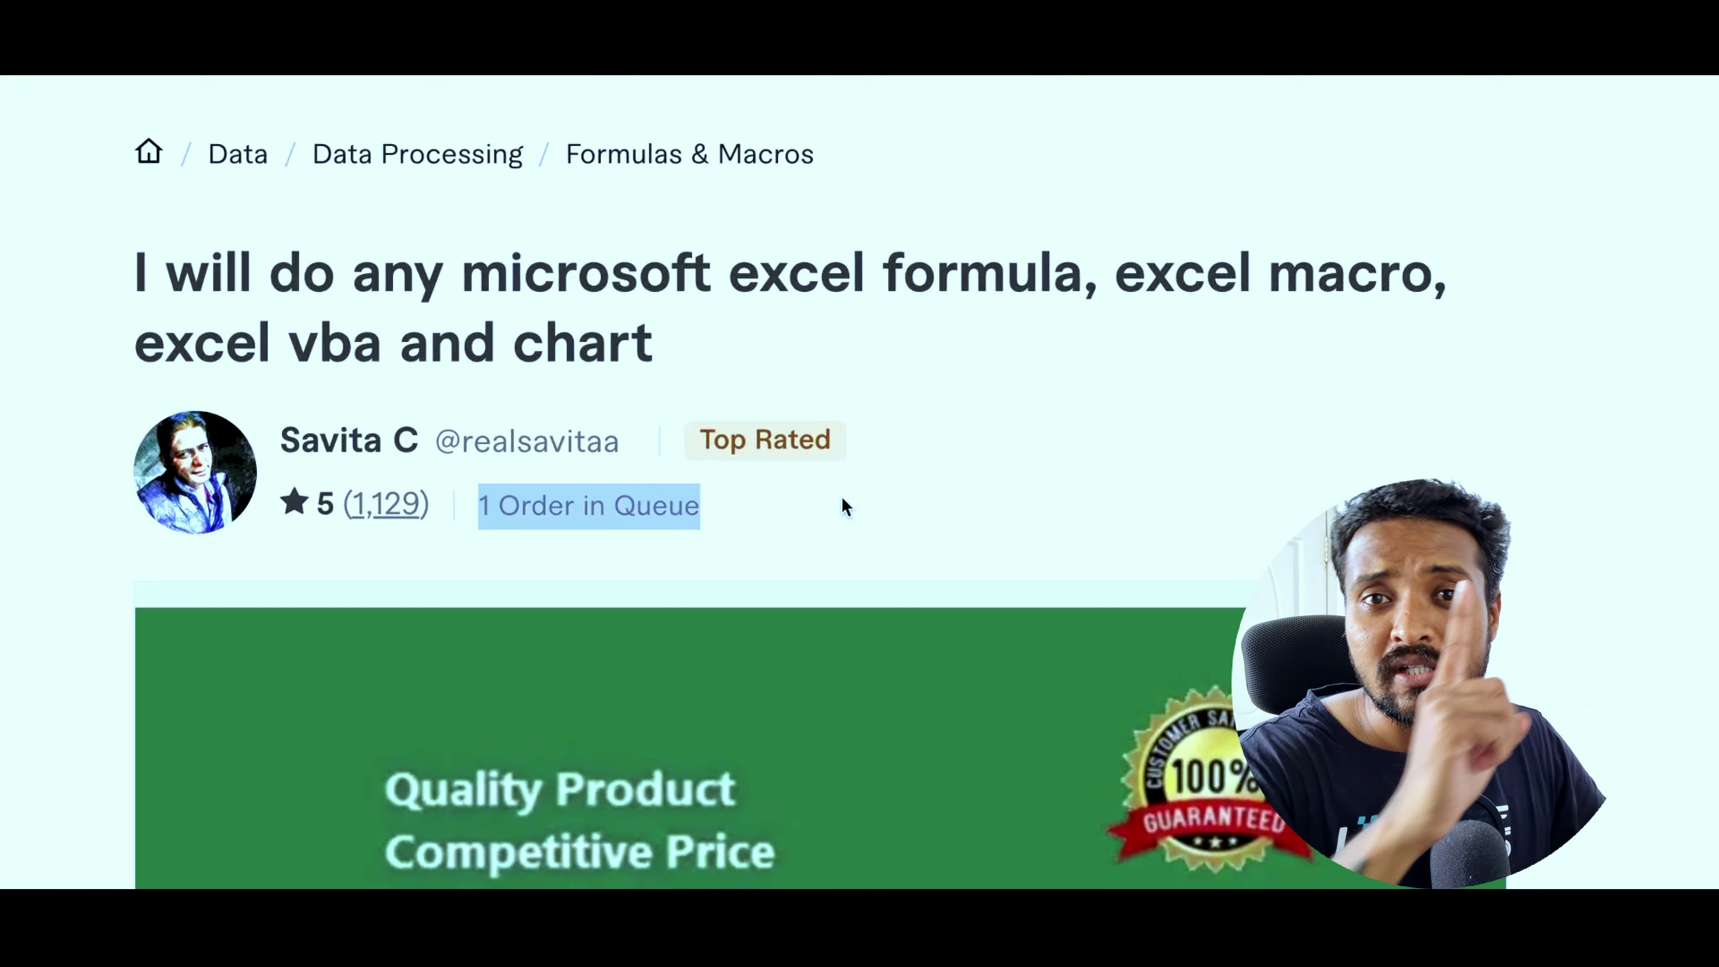
click(834, 509)
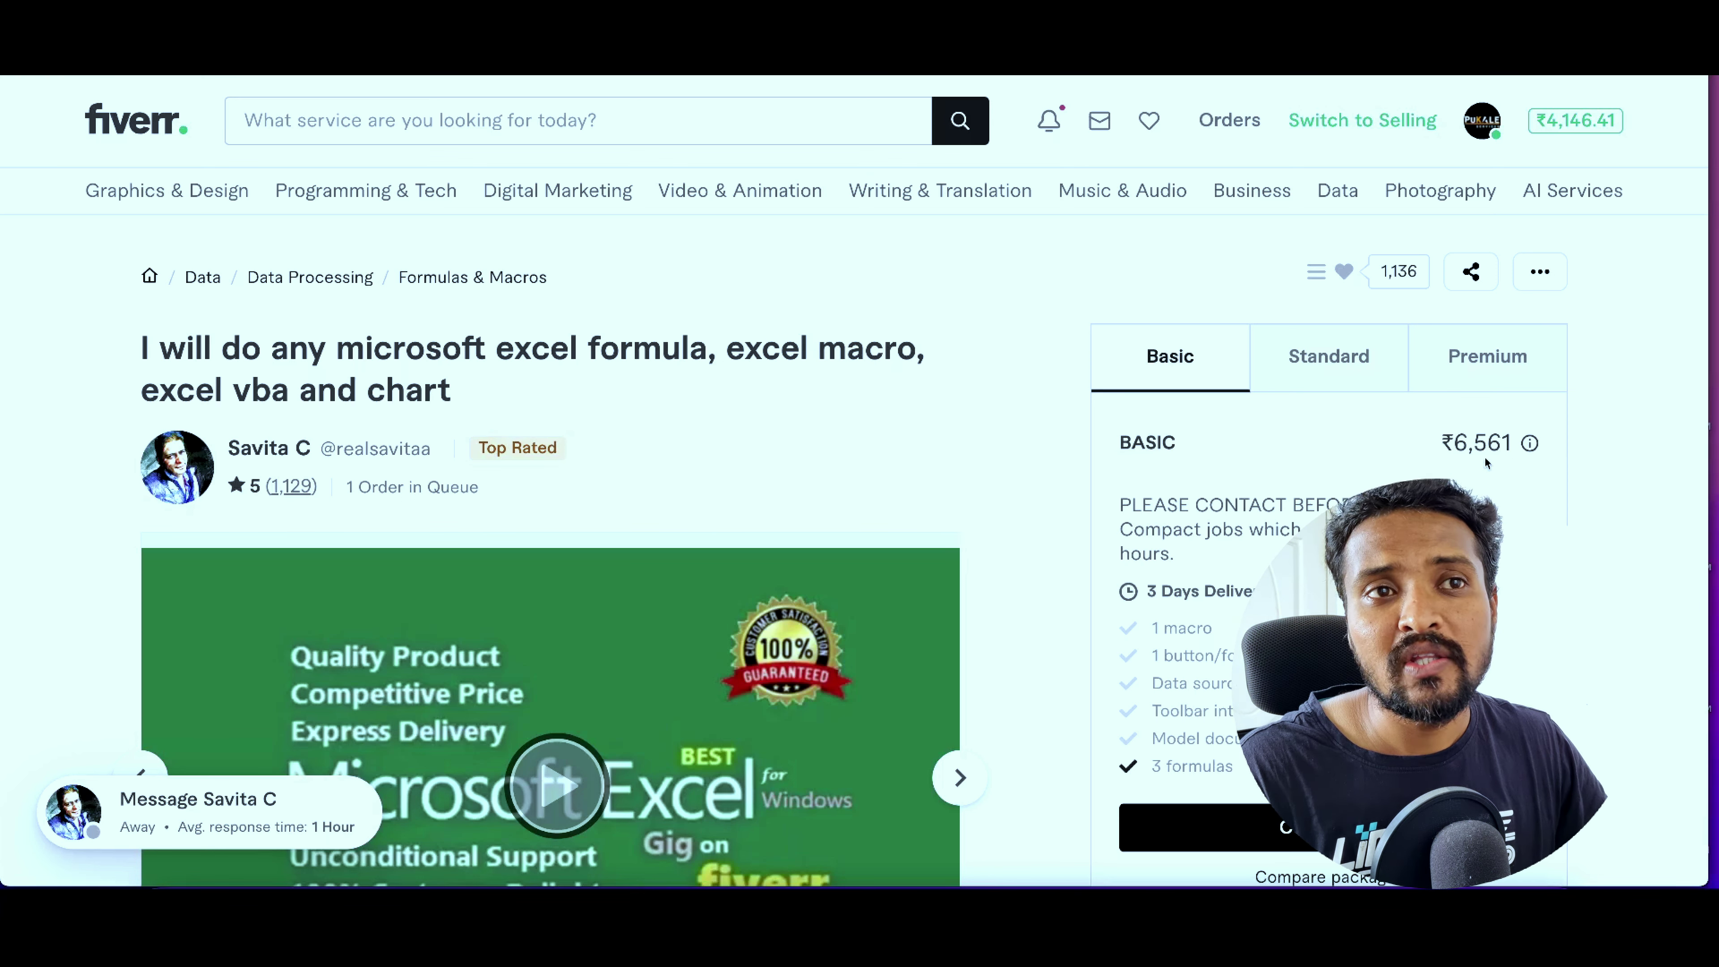
click(1366, 366)
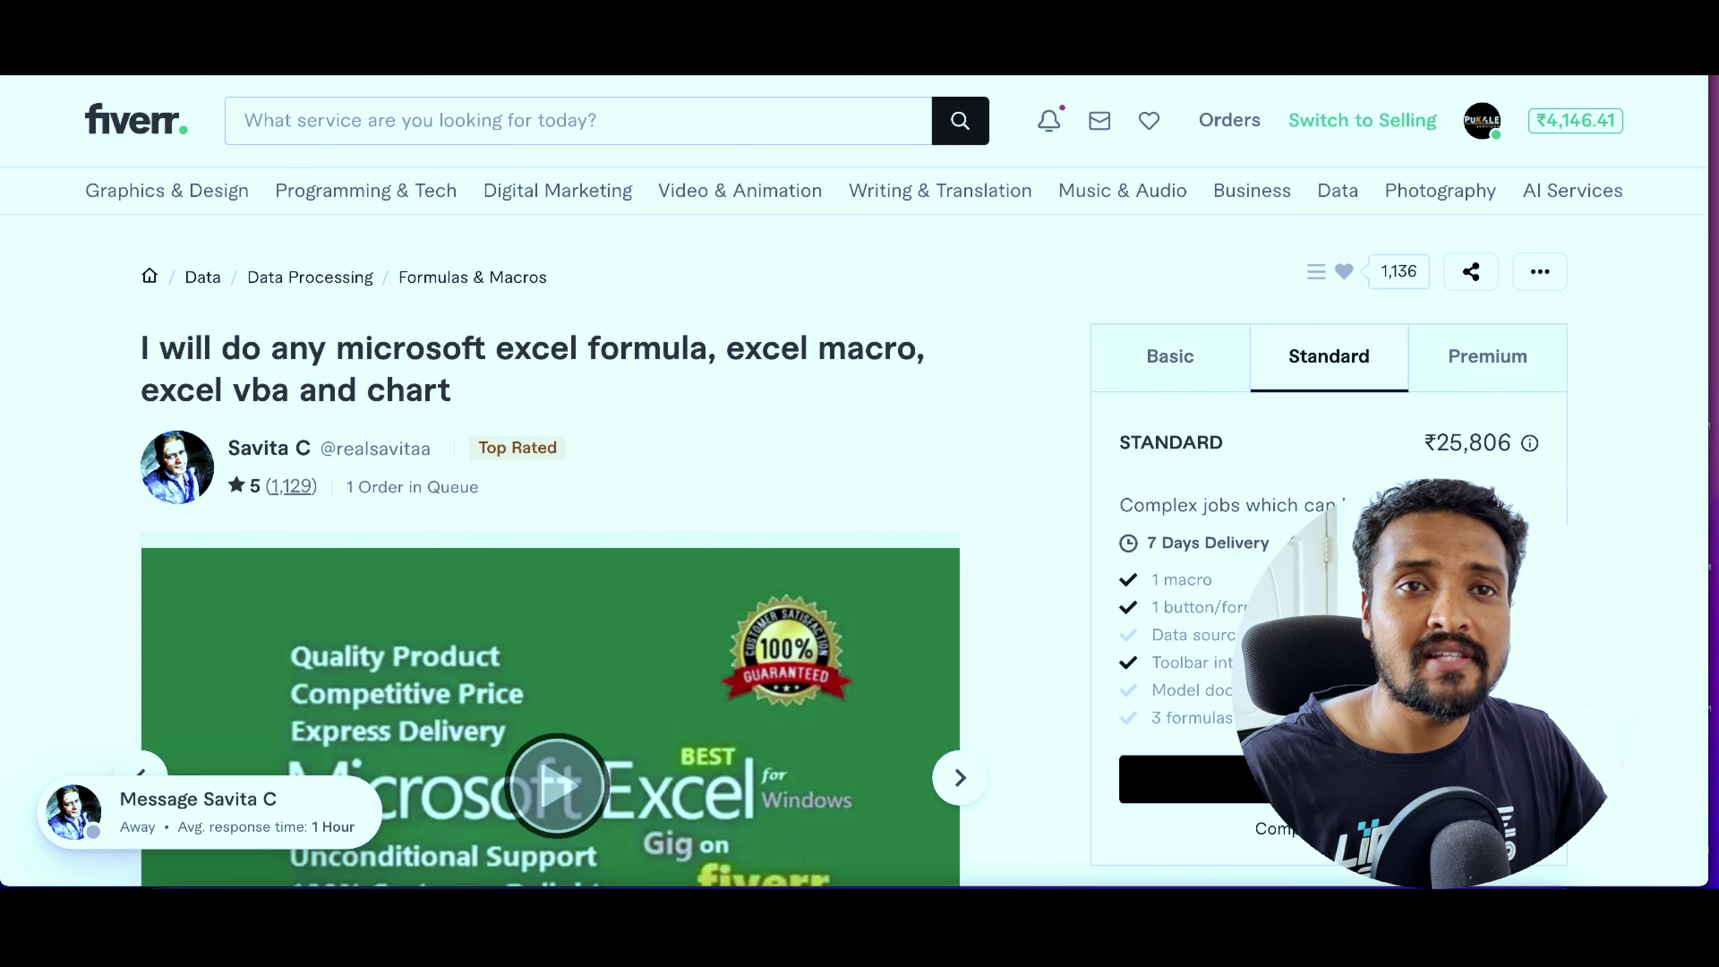
click(1534, 365)
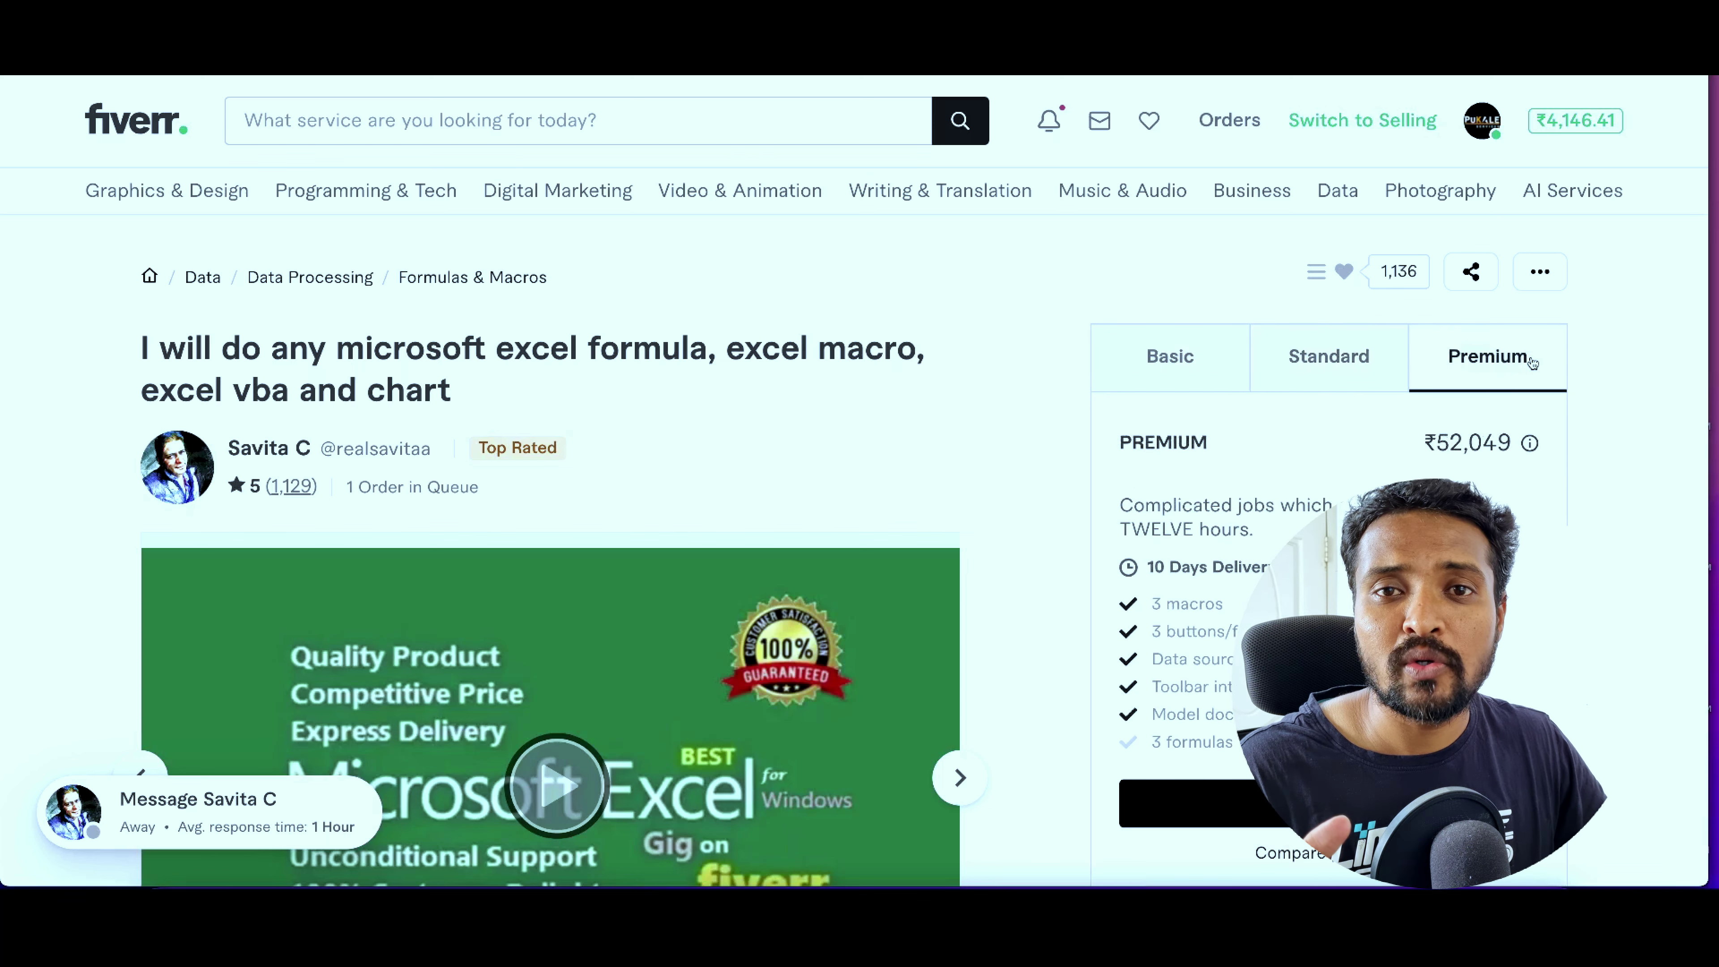
click(1163, 374)
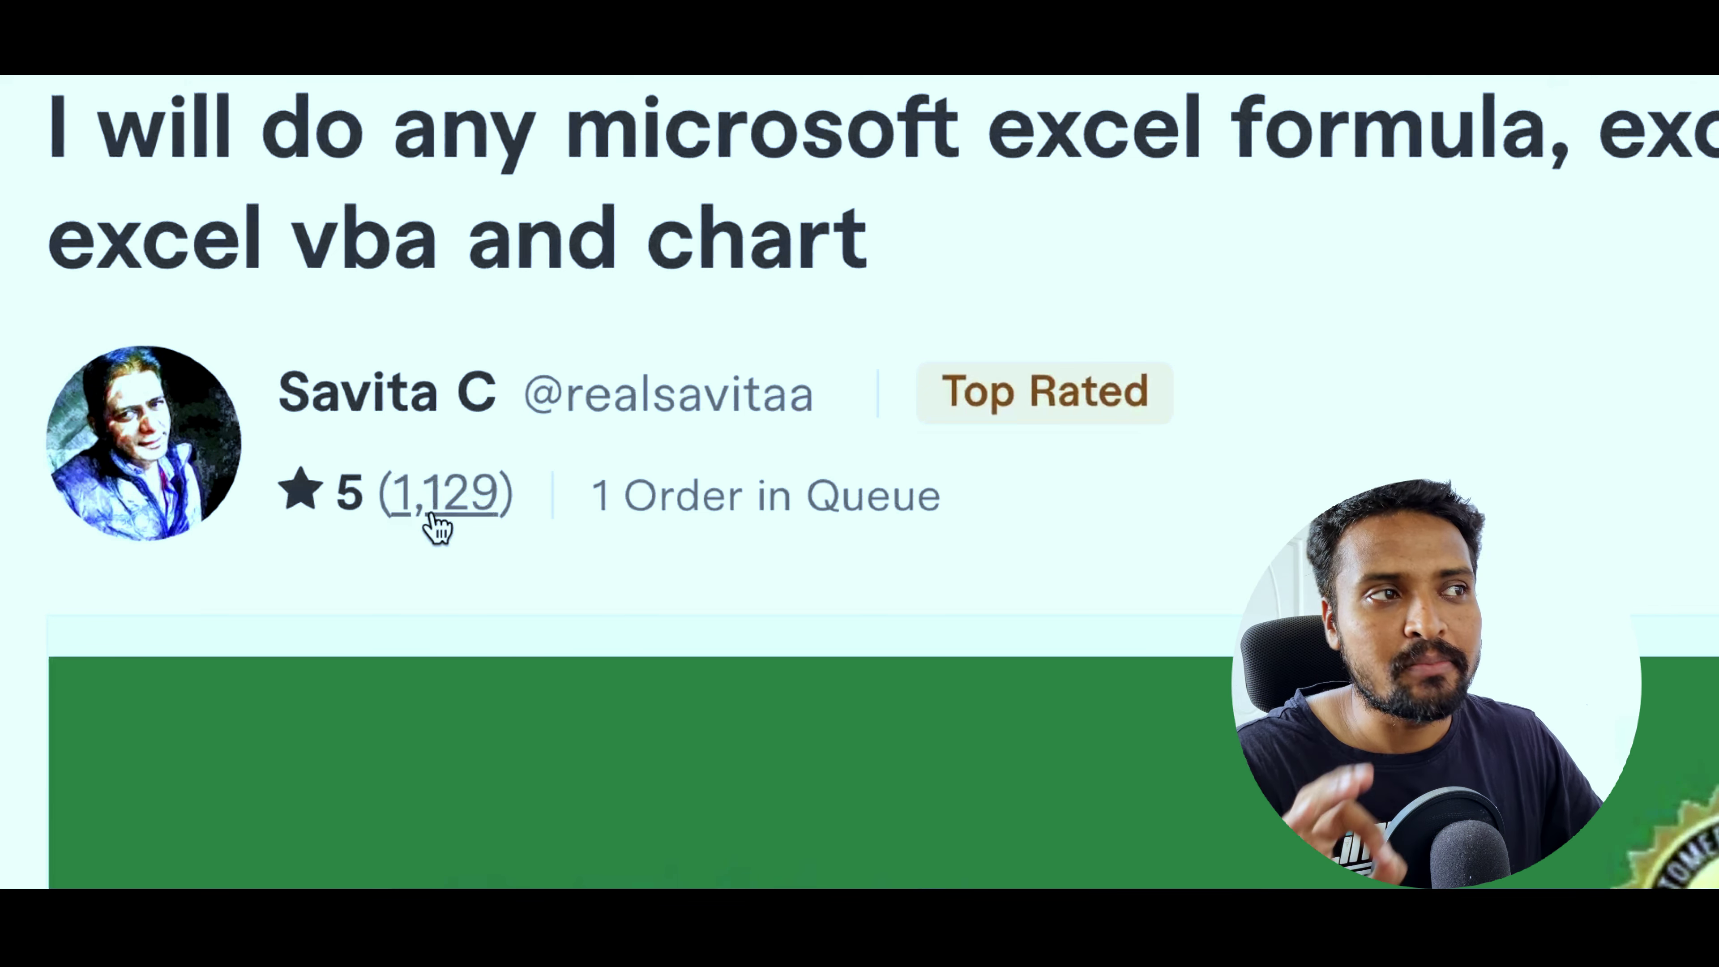
Jump to the gig's reviews, read through them, and return to the top.
click(433, 504)
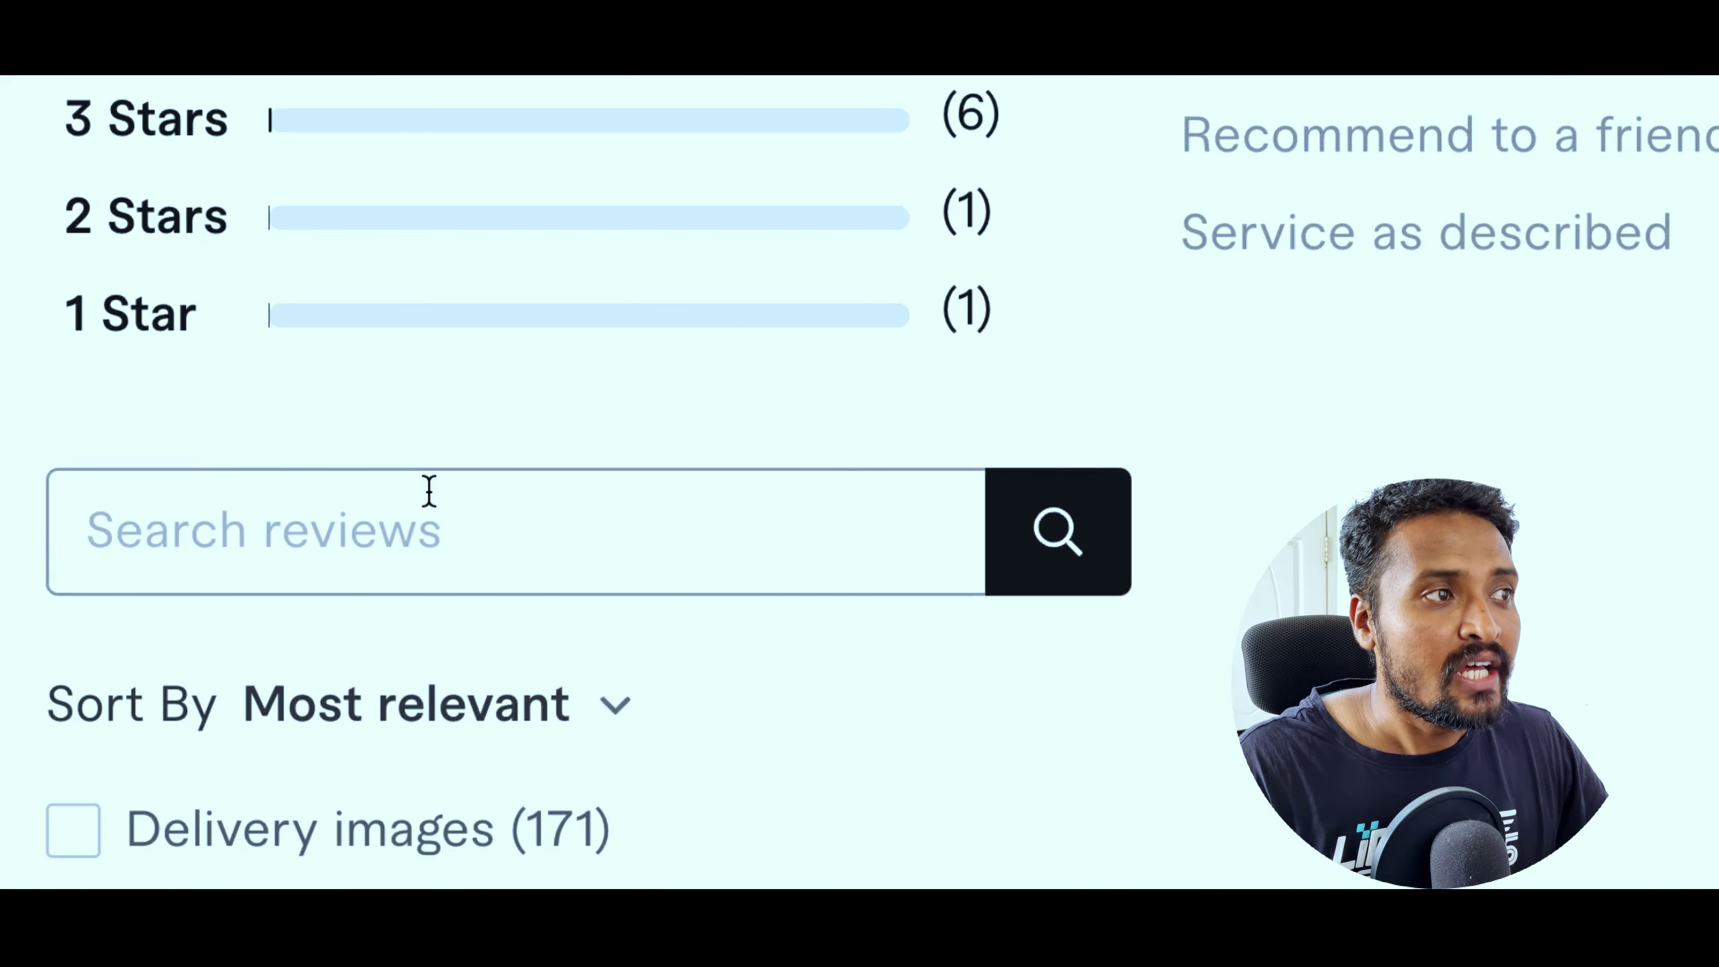
scroll(518, 704, down, 10)
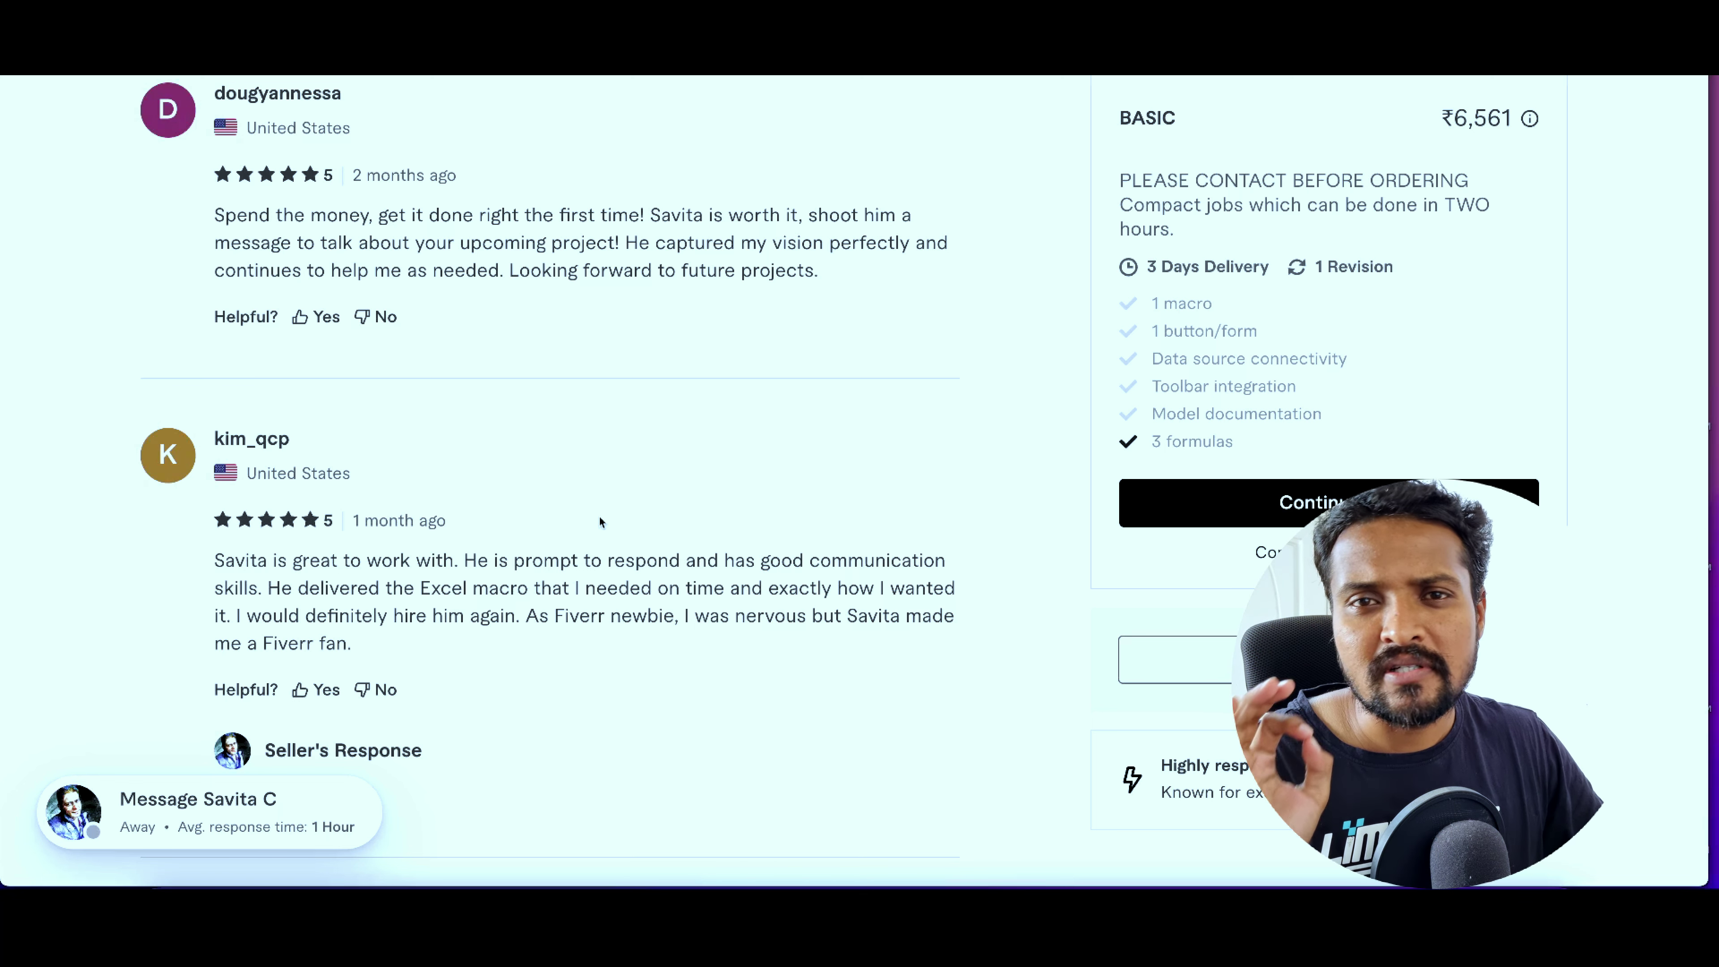
scroll(674, 501, up, 5)
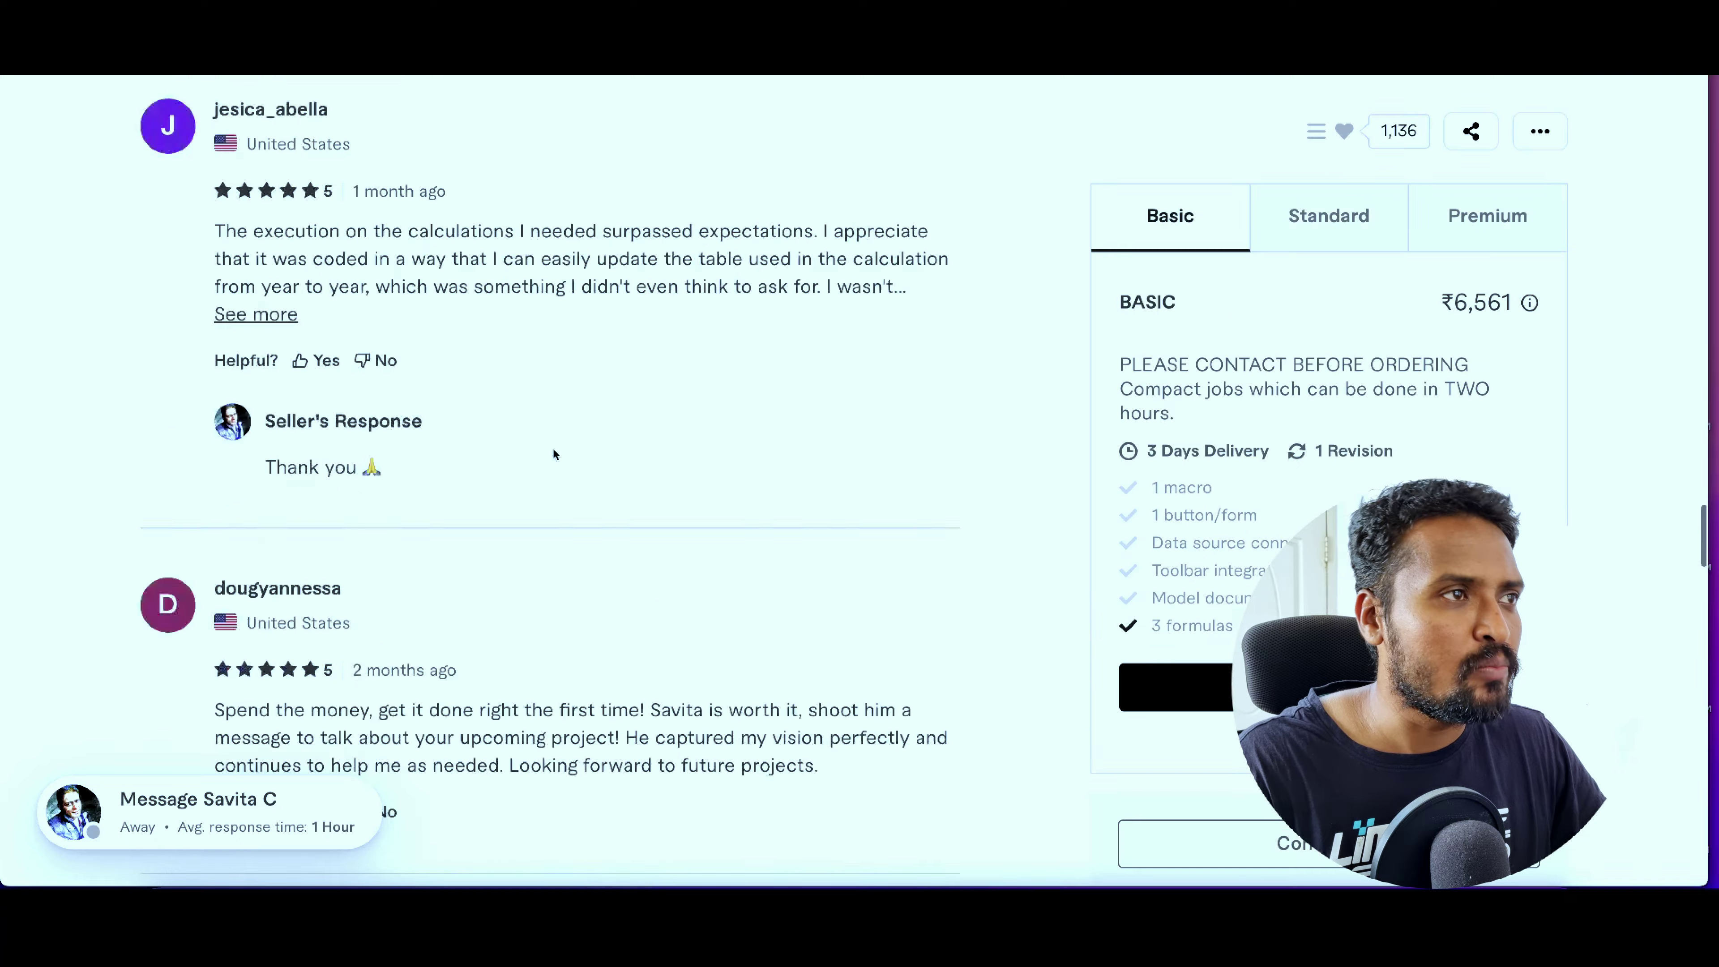
scroll(553, 450, up, 5)
scroll(791, 499, up, 10)
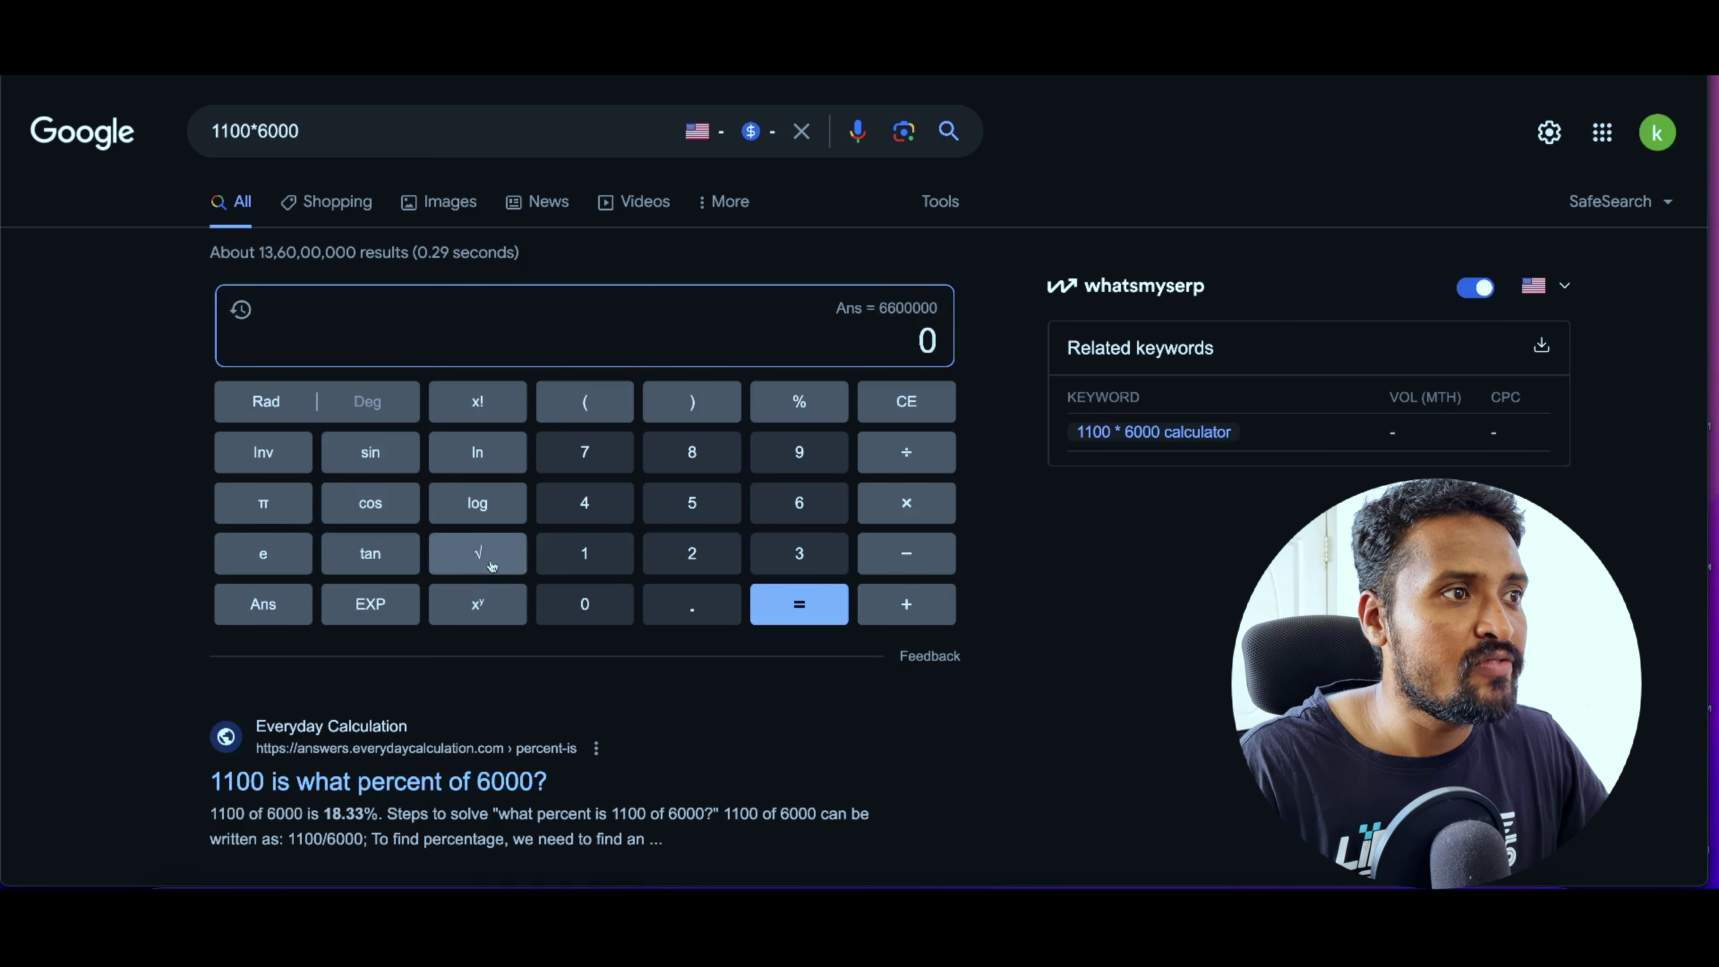
Calculate 1100 × 6000 on the Google calculator, giving 6,600,000.
click(585, 552)
click(584, 552)
click(596, 606)
click(595, 606)
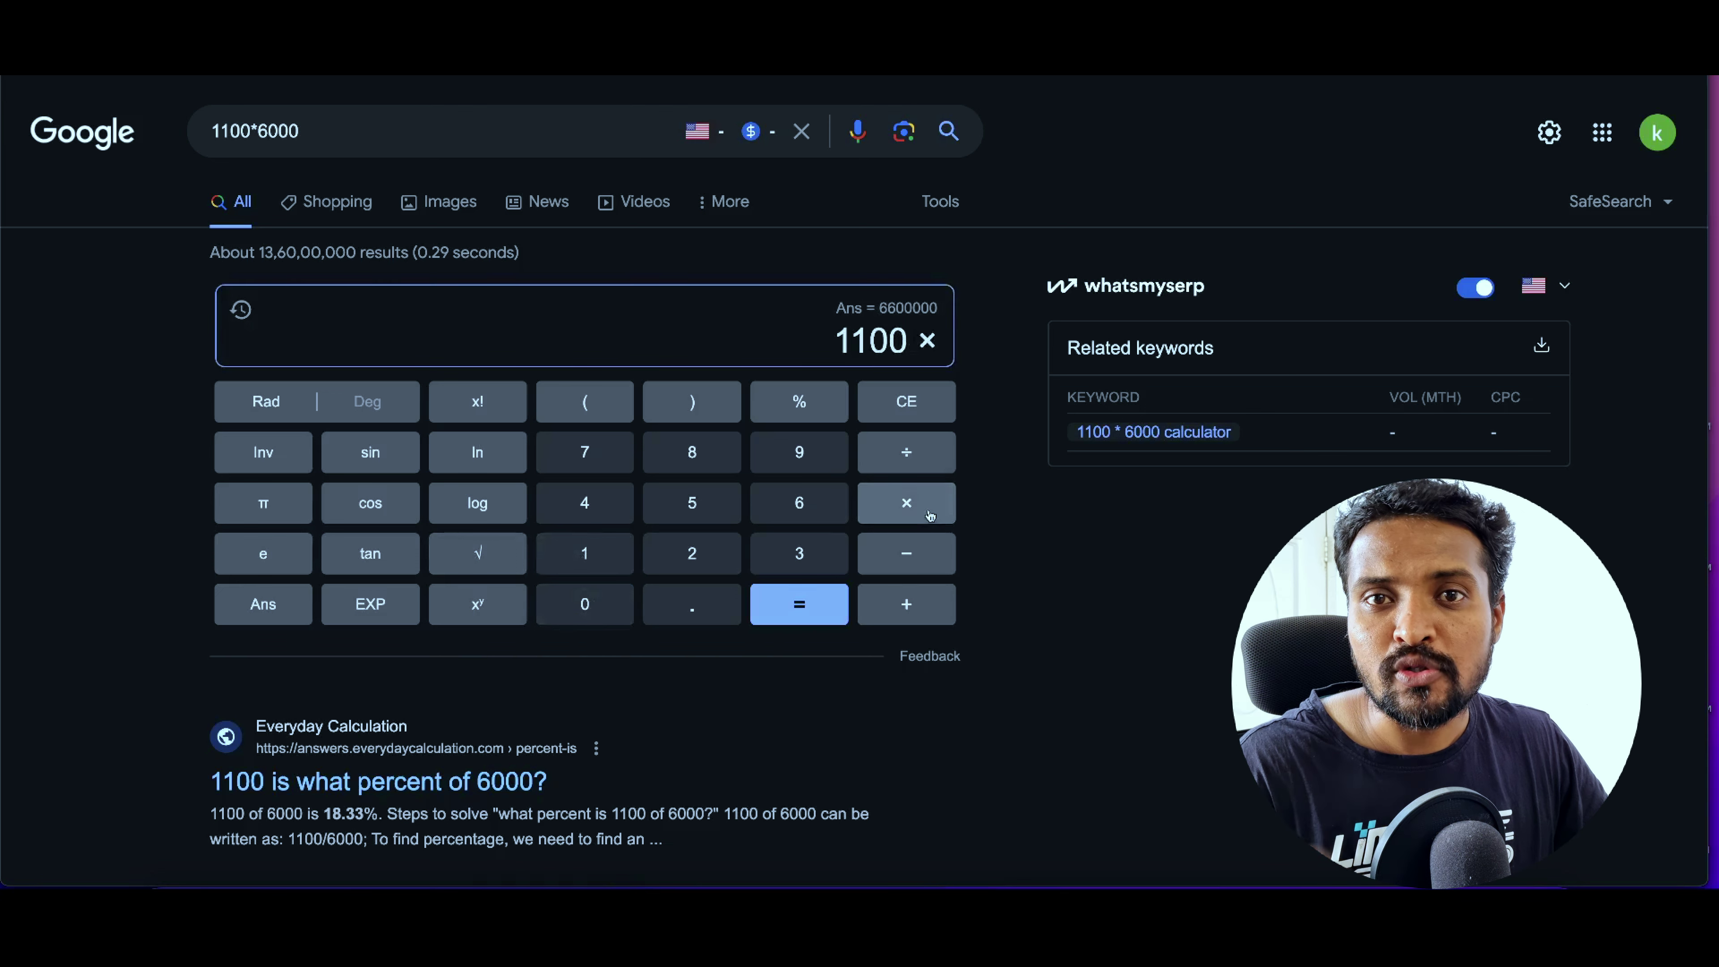
click(594, 602)
click(804, 598)
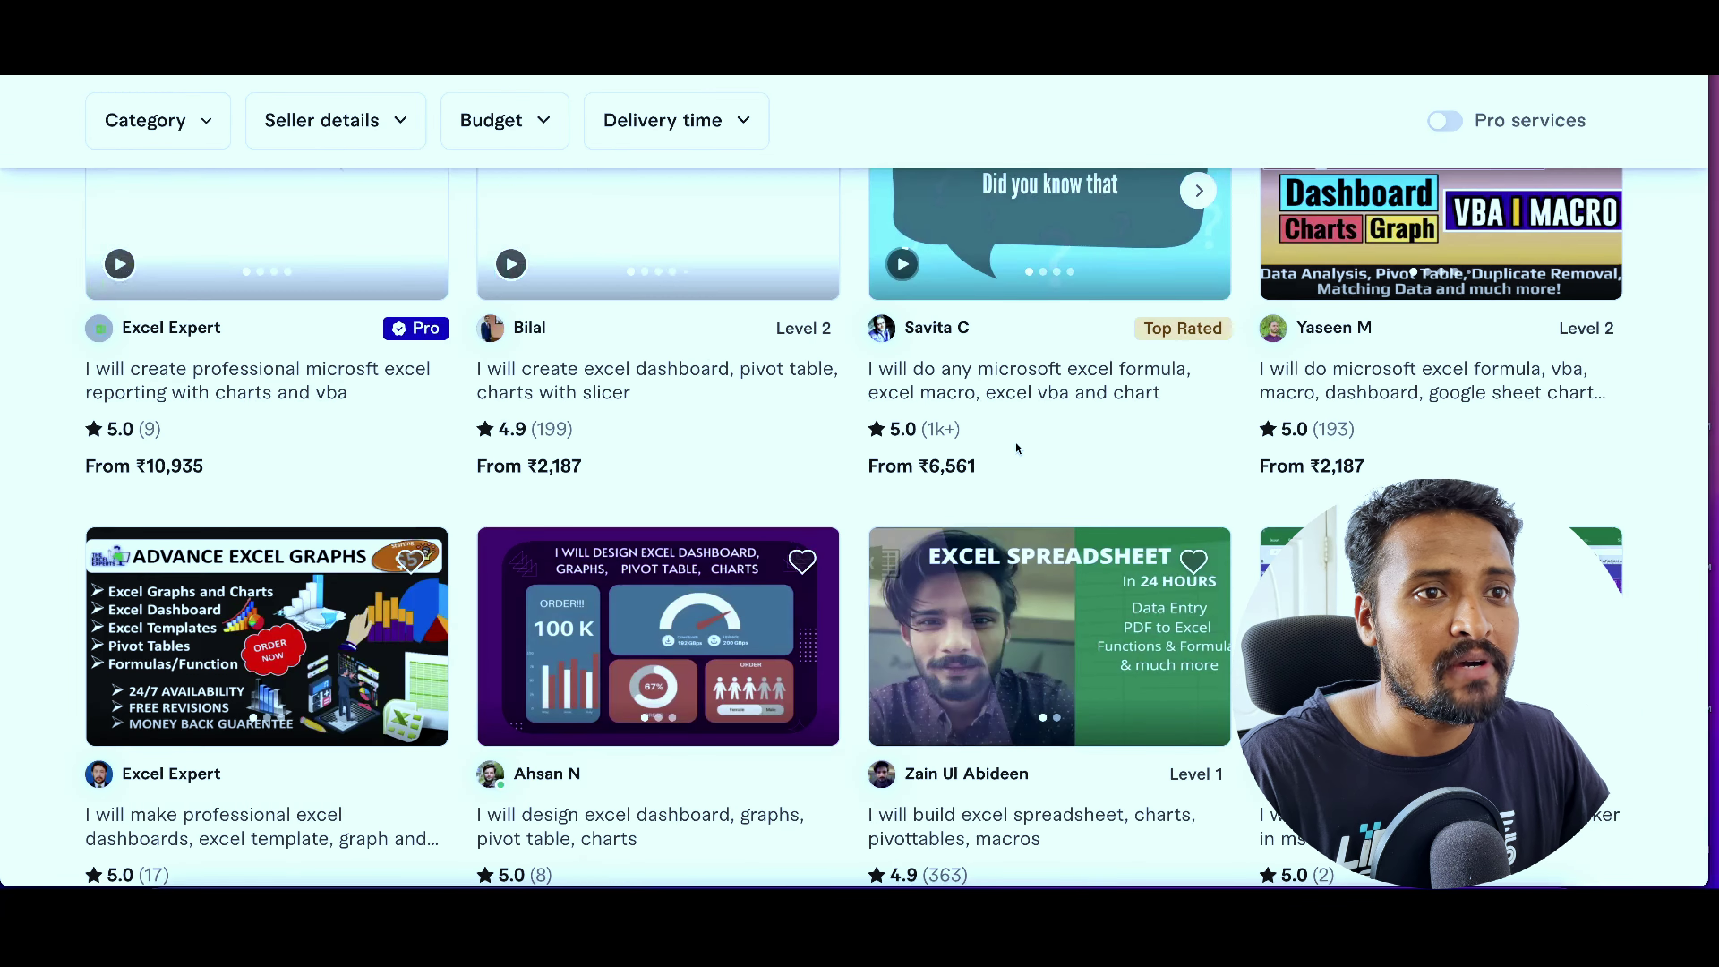
Scroll down through the 'chart in excel' gig cards and back to the top.
scroll(1015, 442, down, 5)
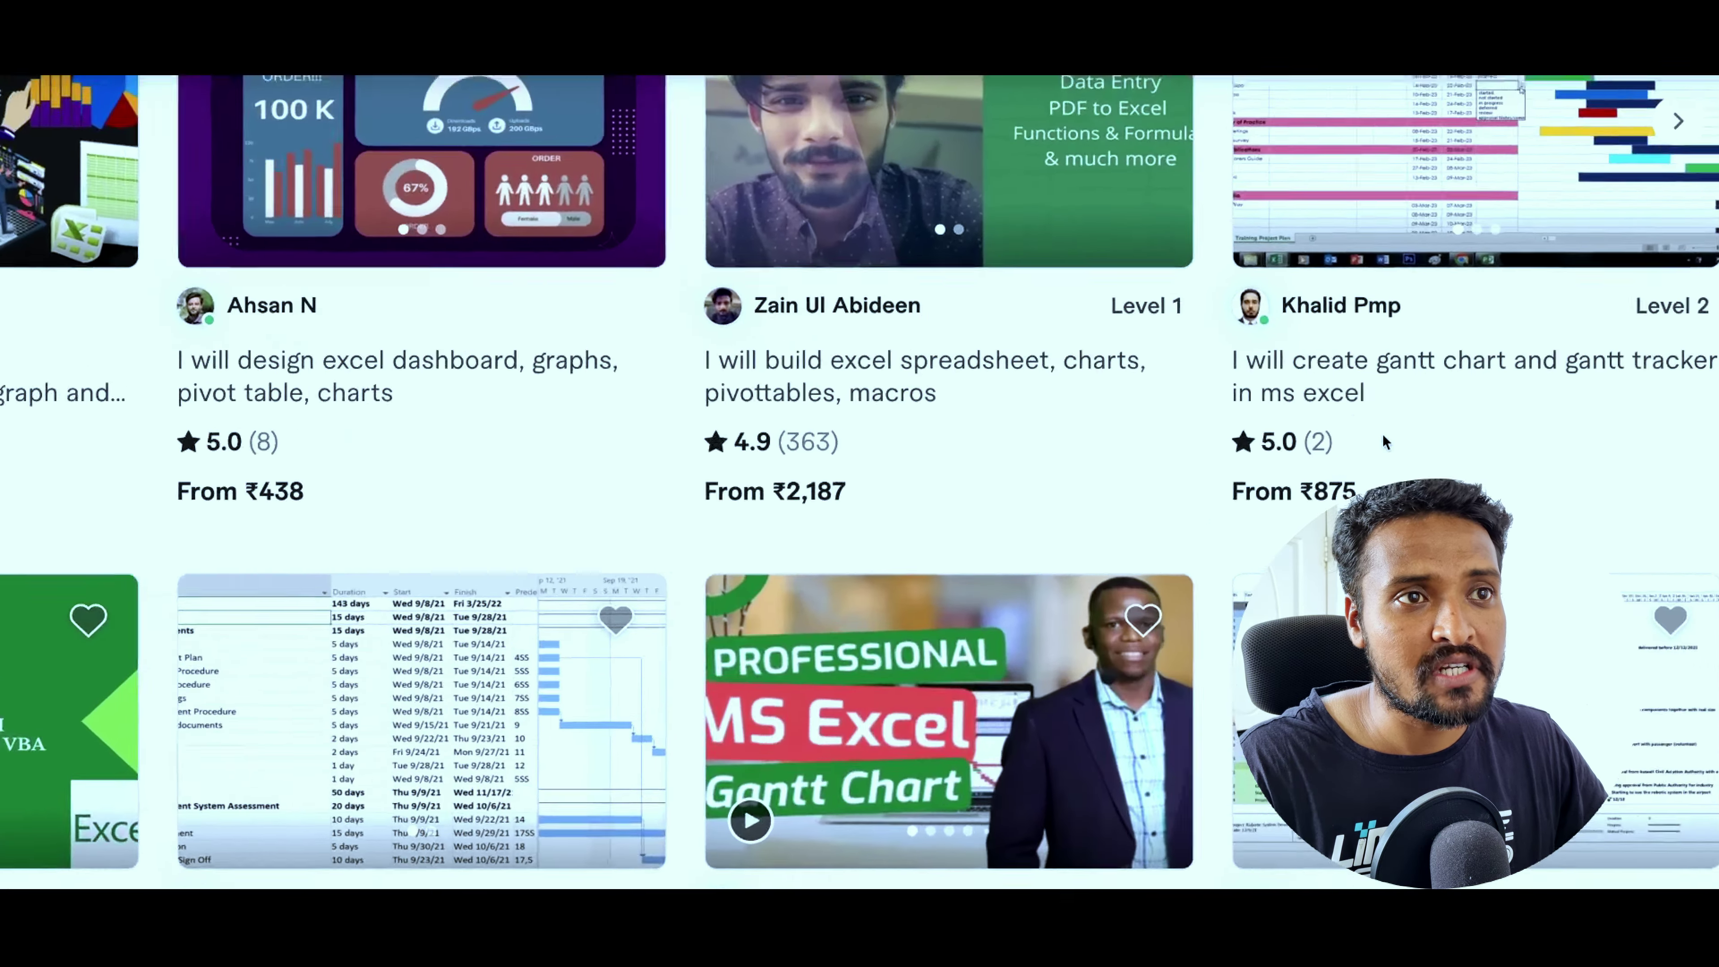
scroll(700, 537, down, 5)
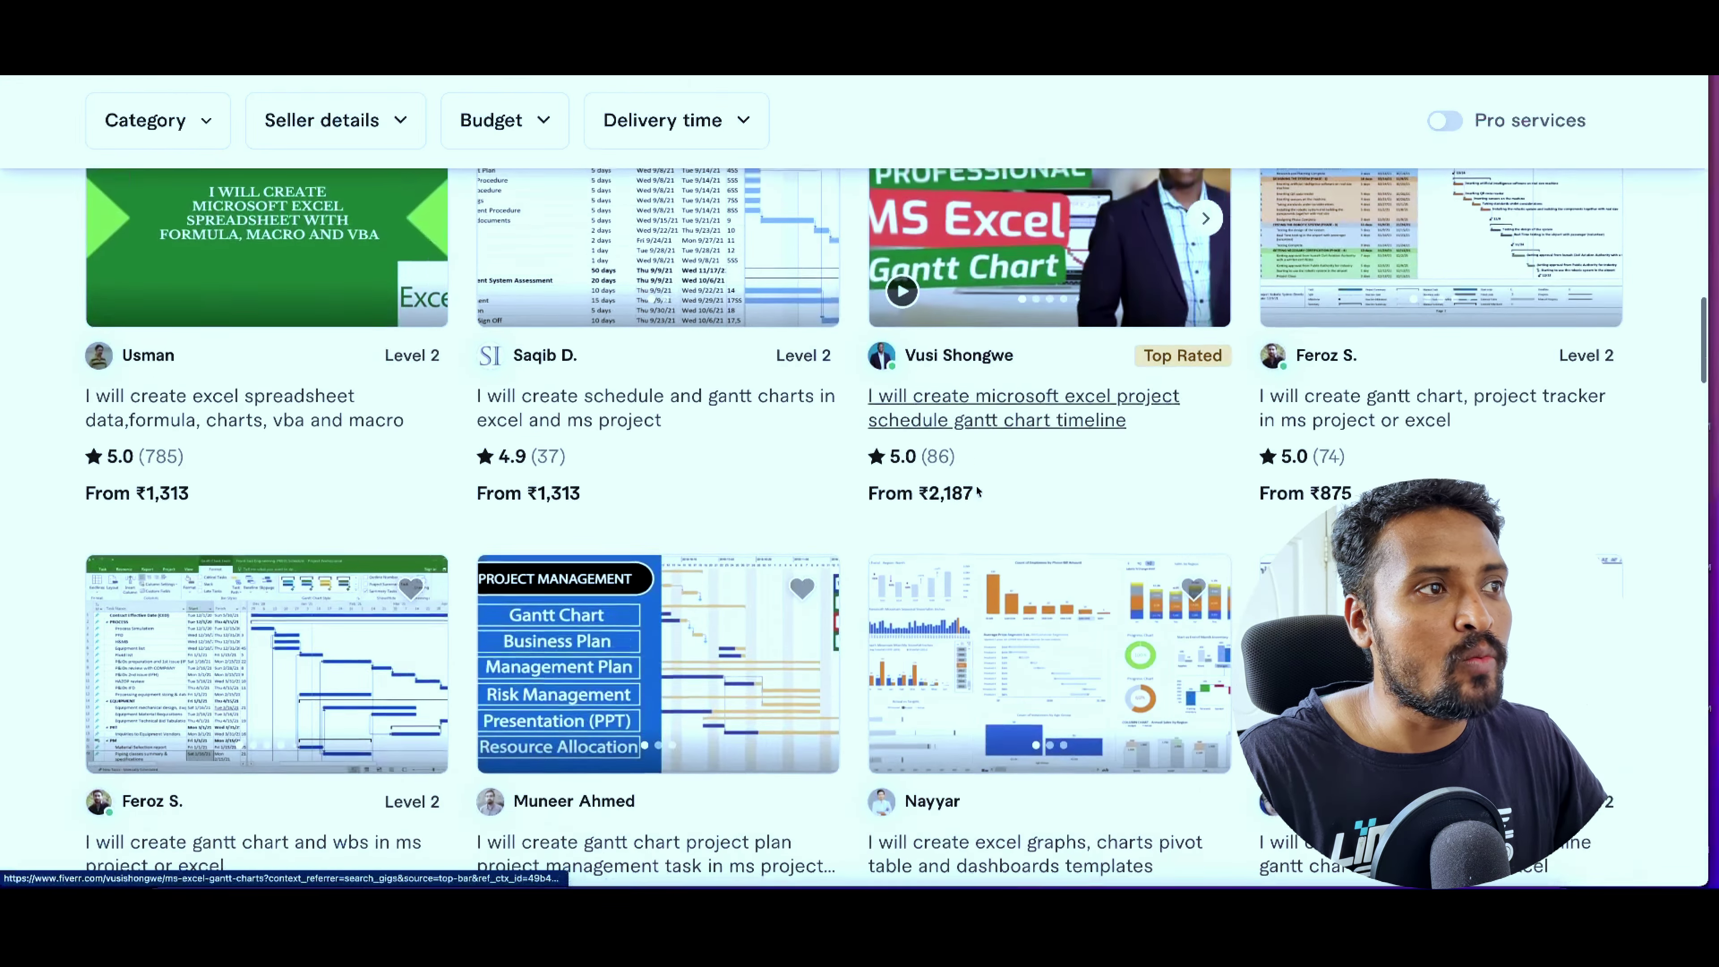
scroll(1040, 487, up, 10)
scroll(1039, 487, up, 4)
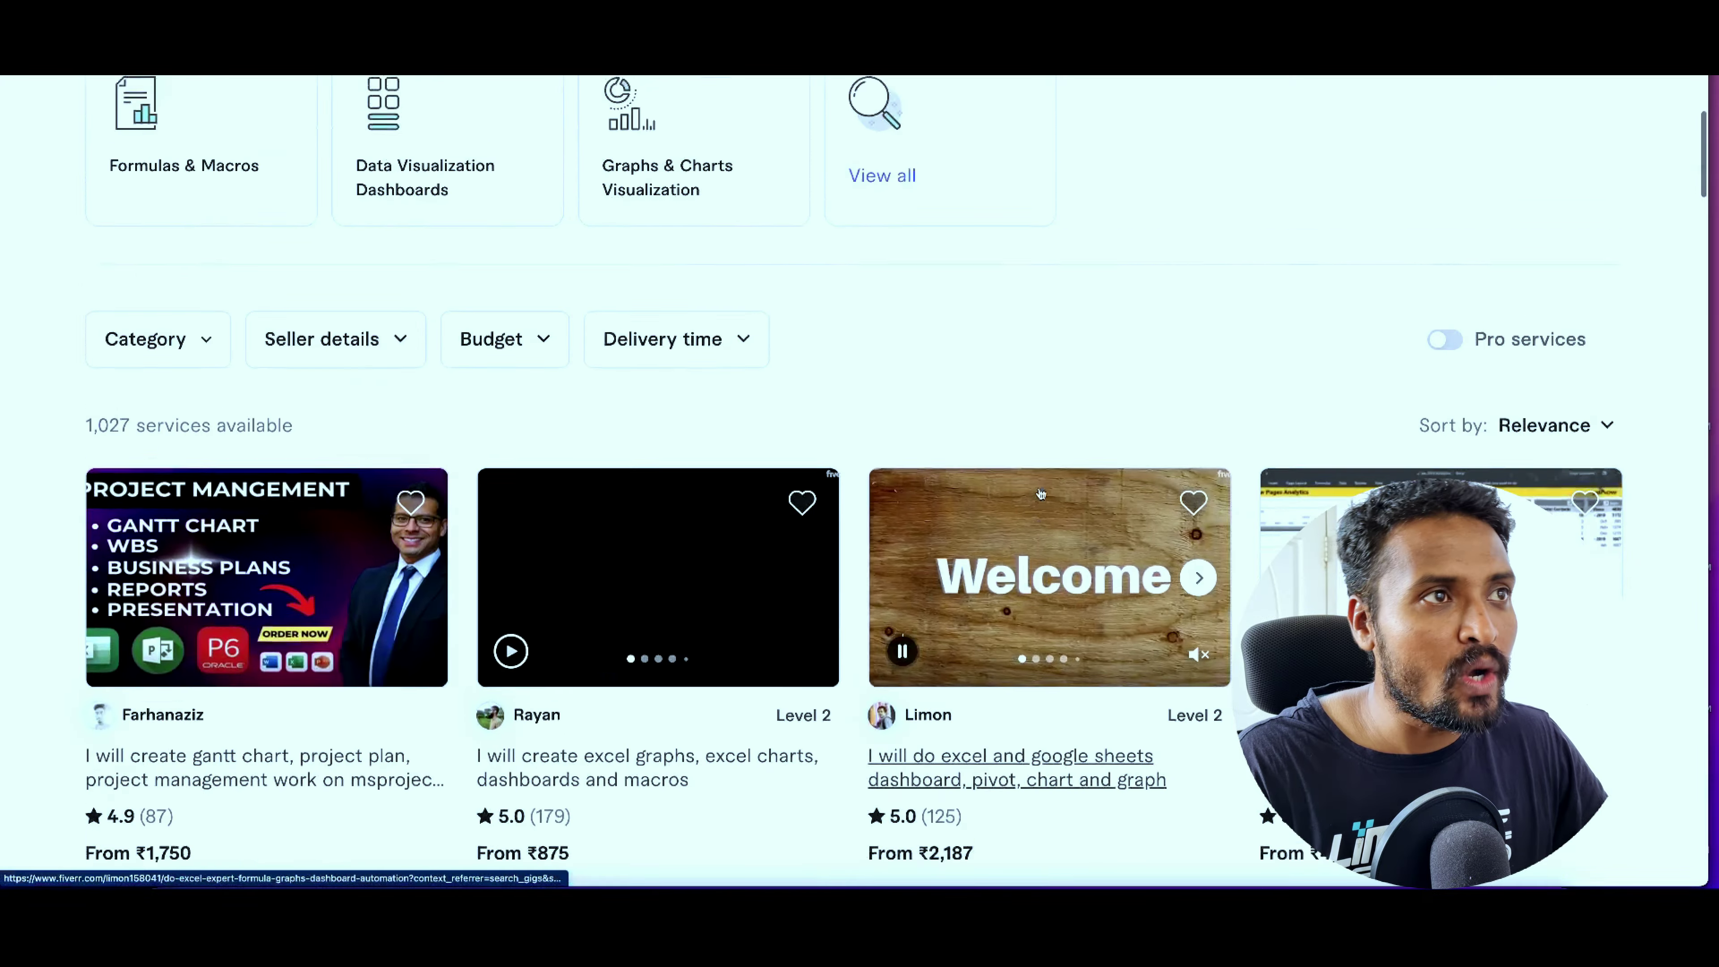
scroll(1039, 487, up, 5)
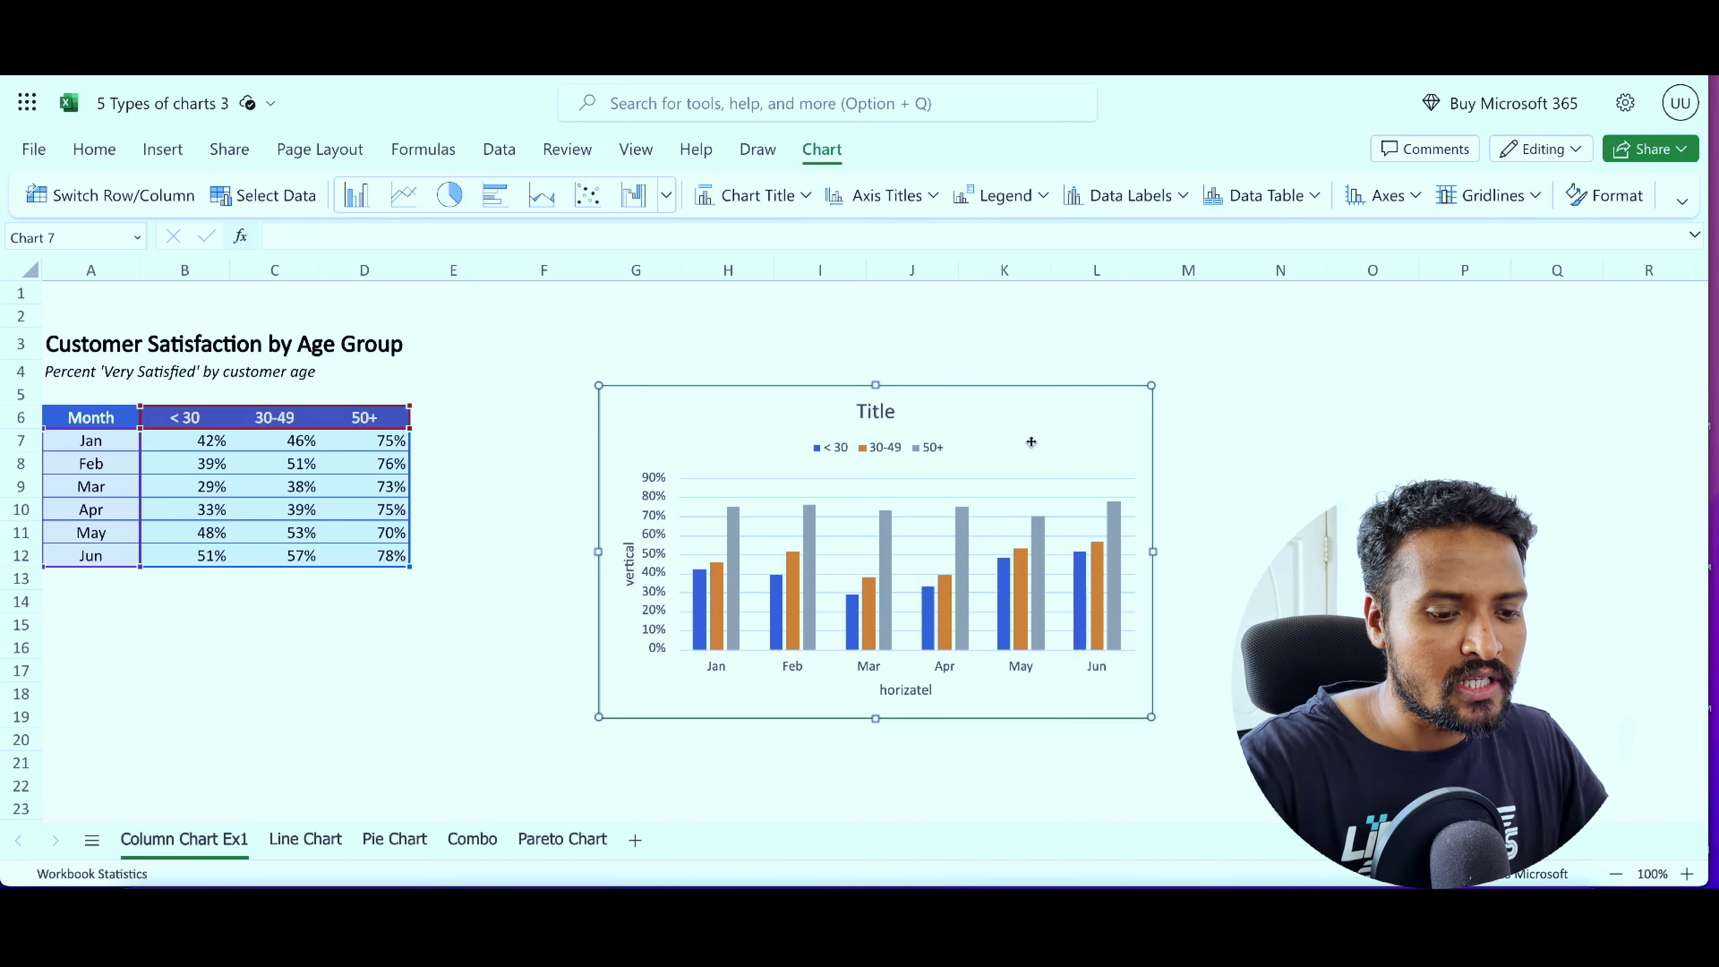
Delete the column chart beside the Customer Satisfaction by Age Group table.
key(Delete)
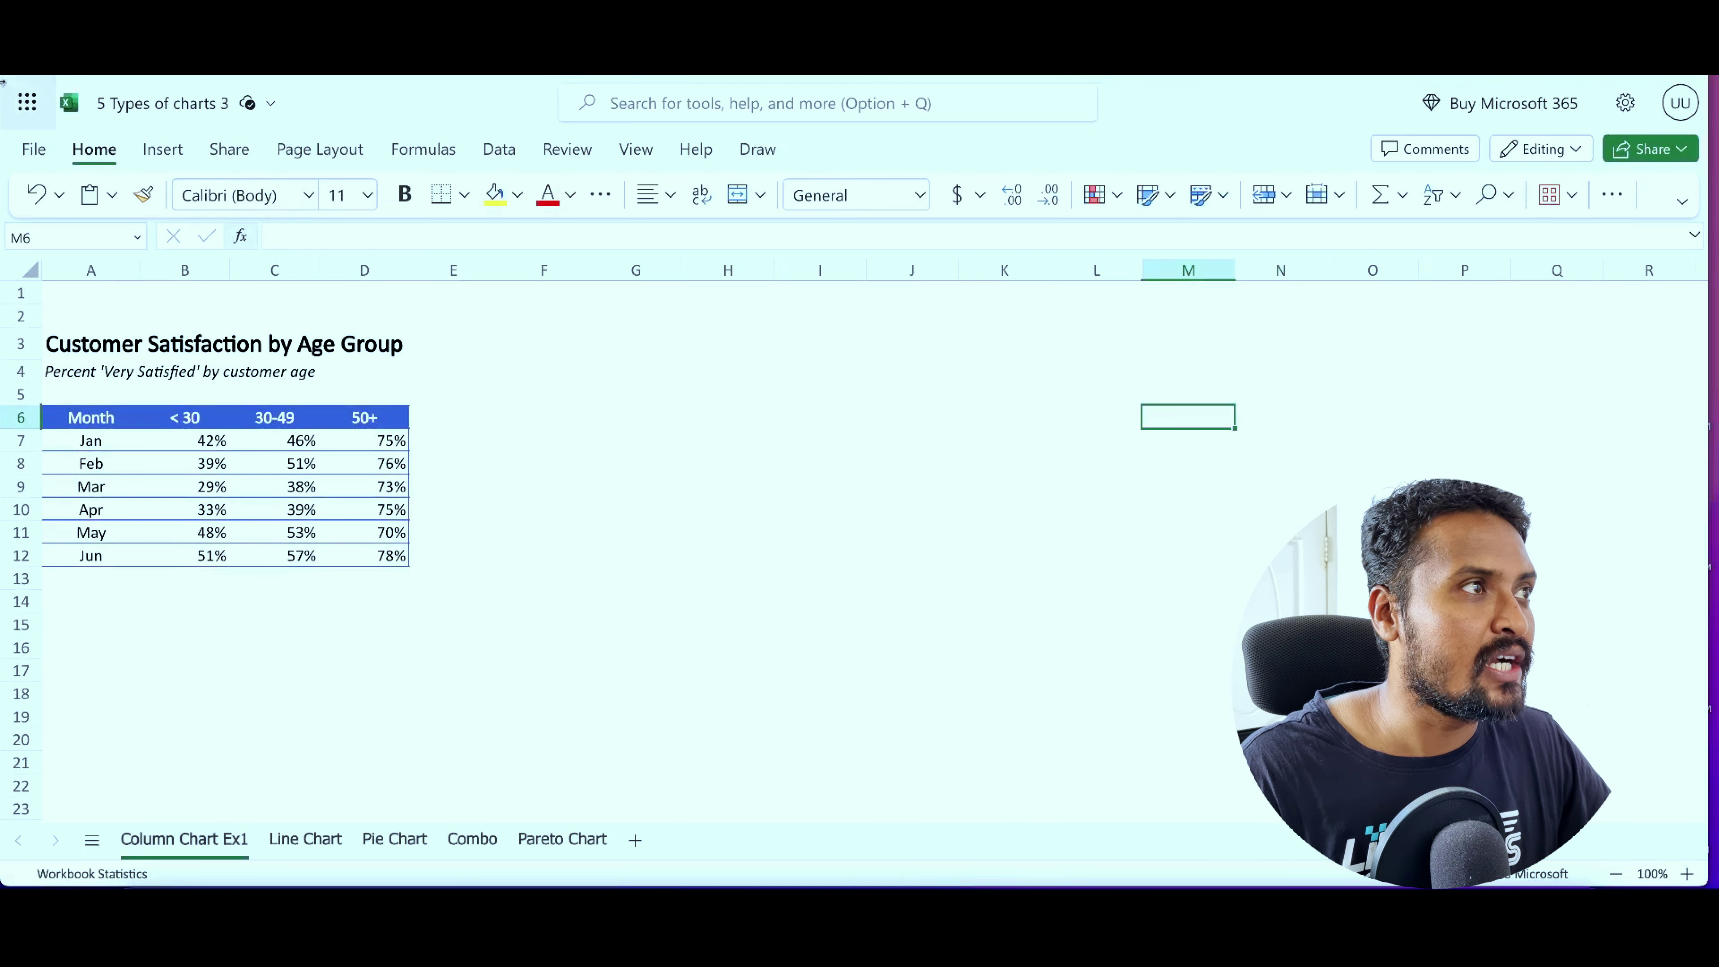
Preview the Insert tab's chart type gallery, then select the table range A6:D12.
click(170, 150)
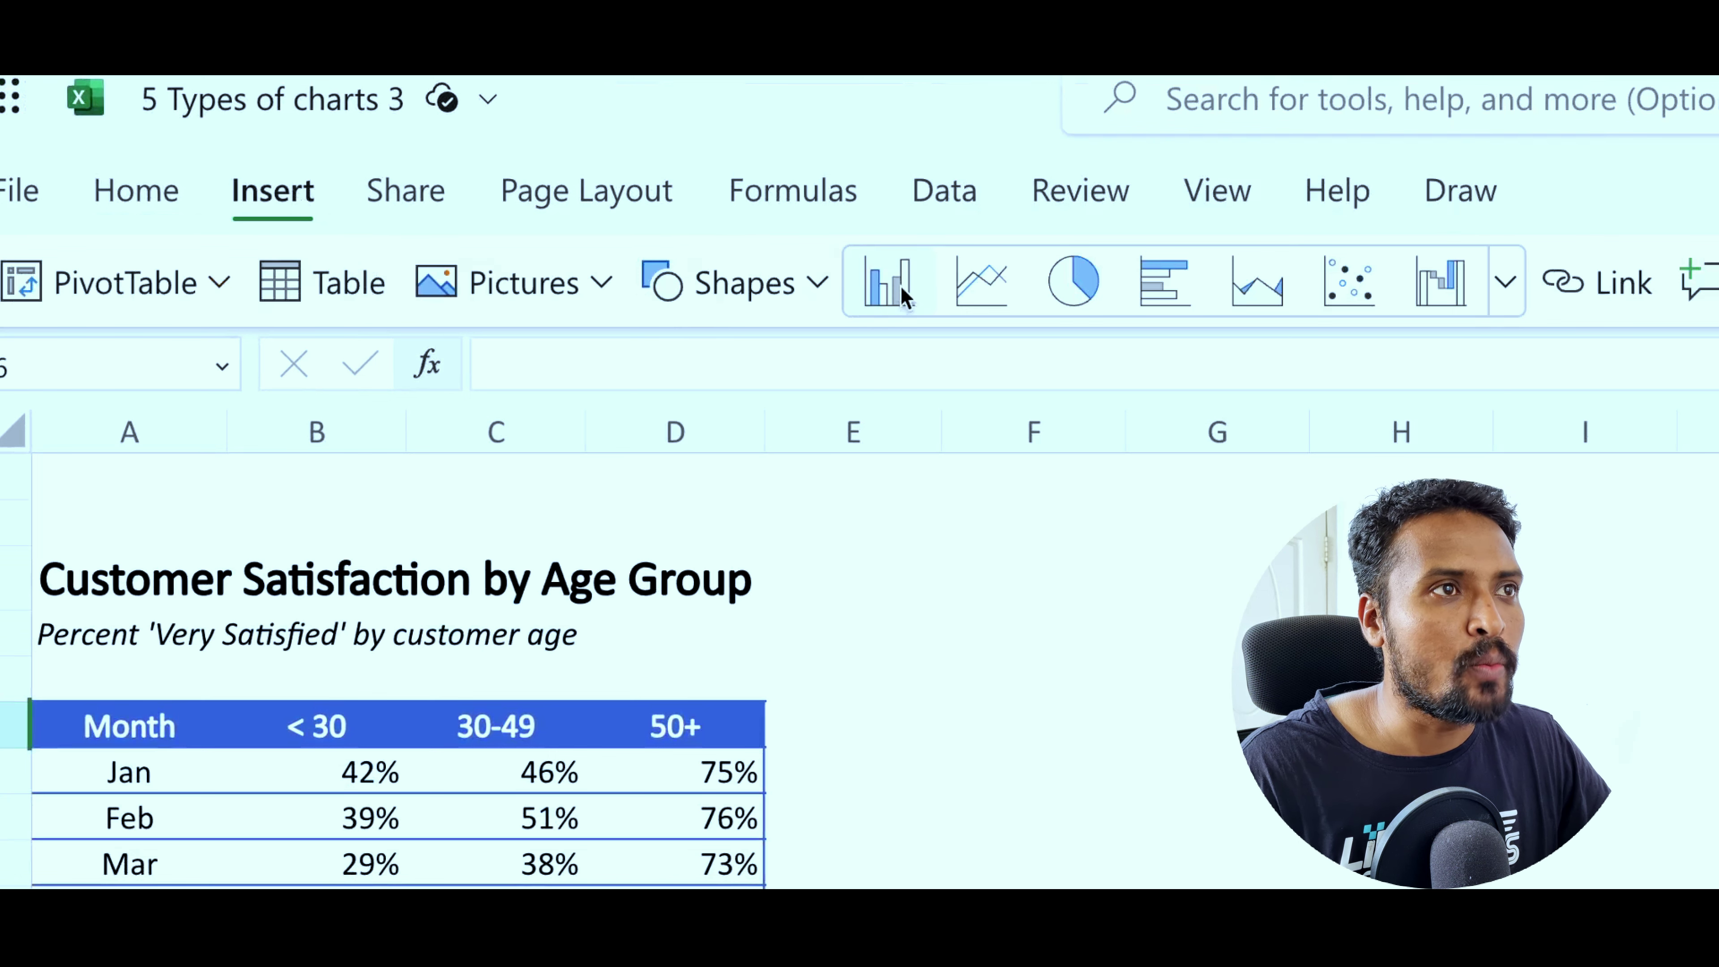
click(1503, 284)
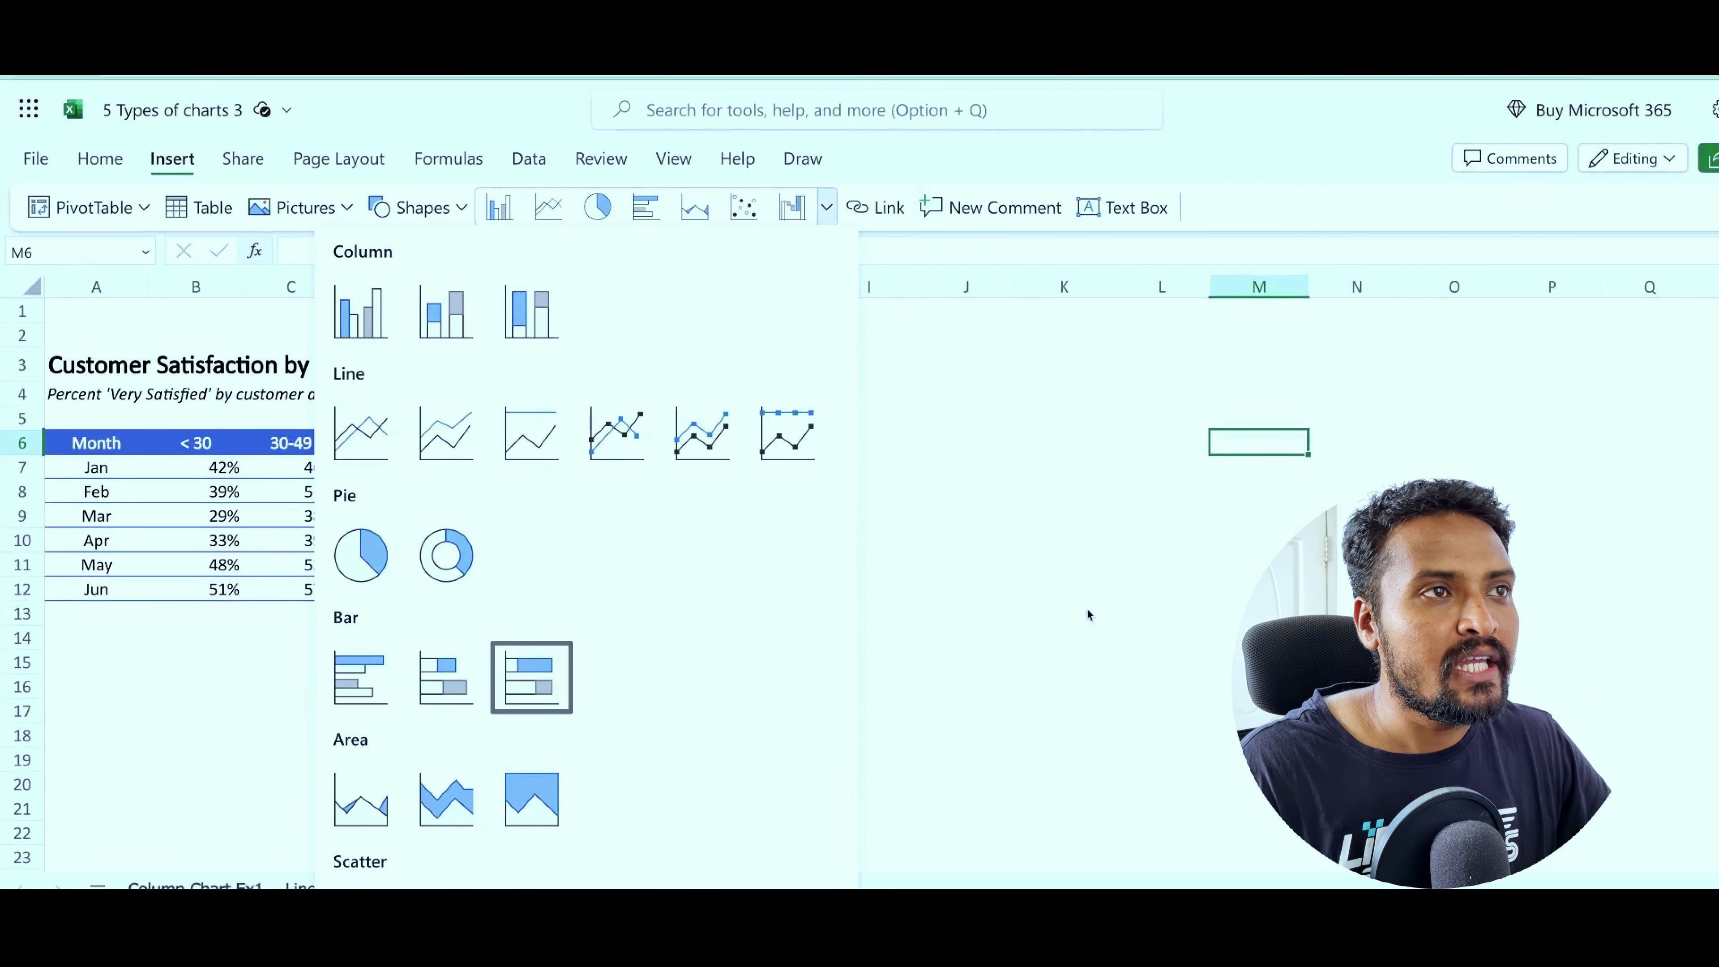
key(Escape)
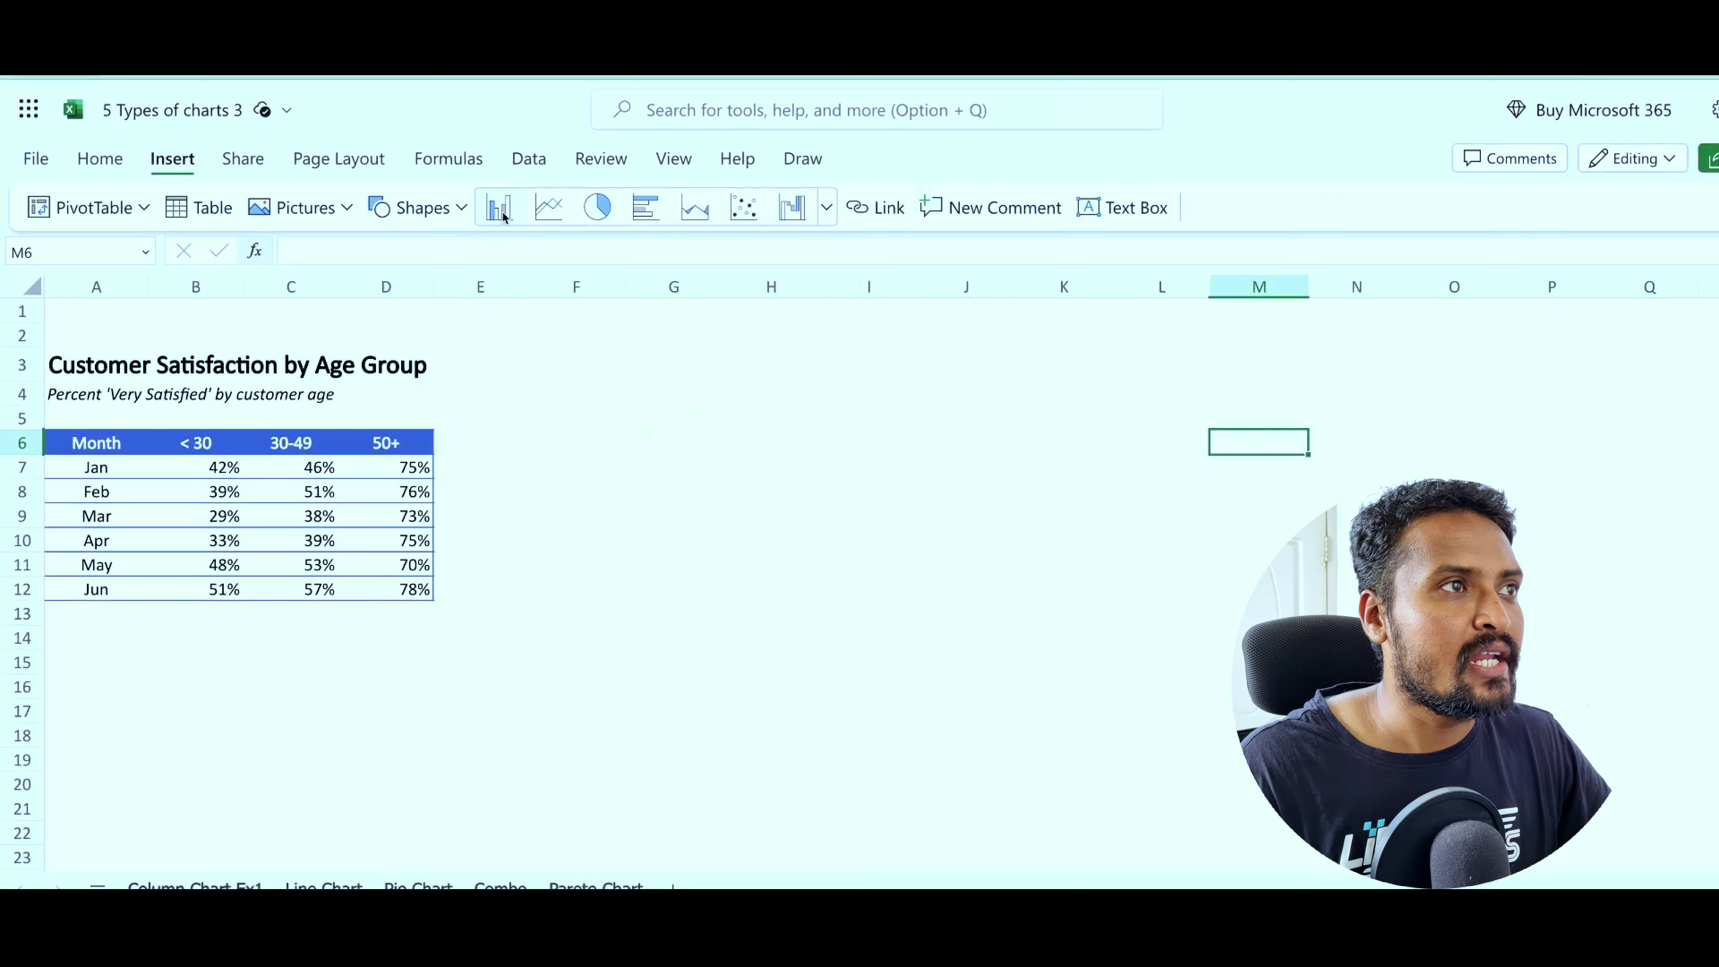
click(826, 210)
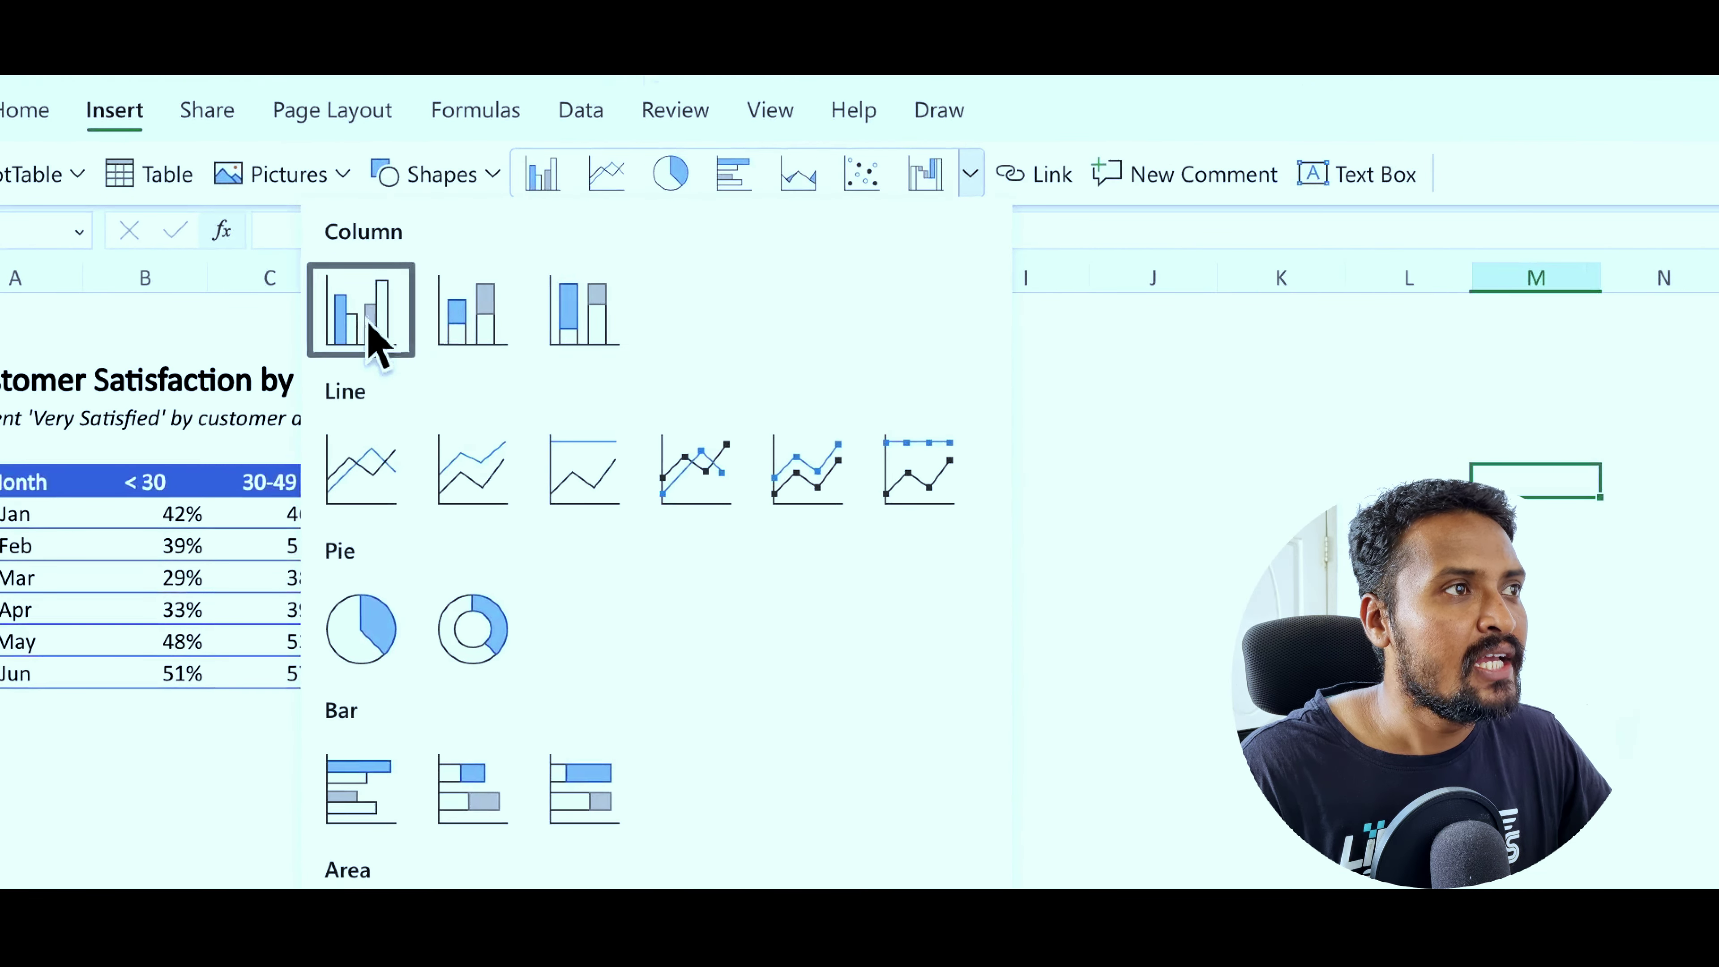
click(990, 435)
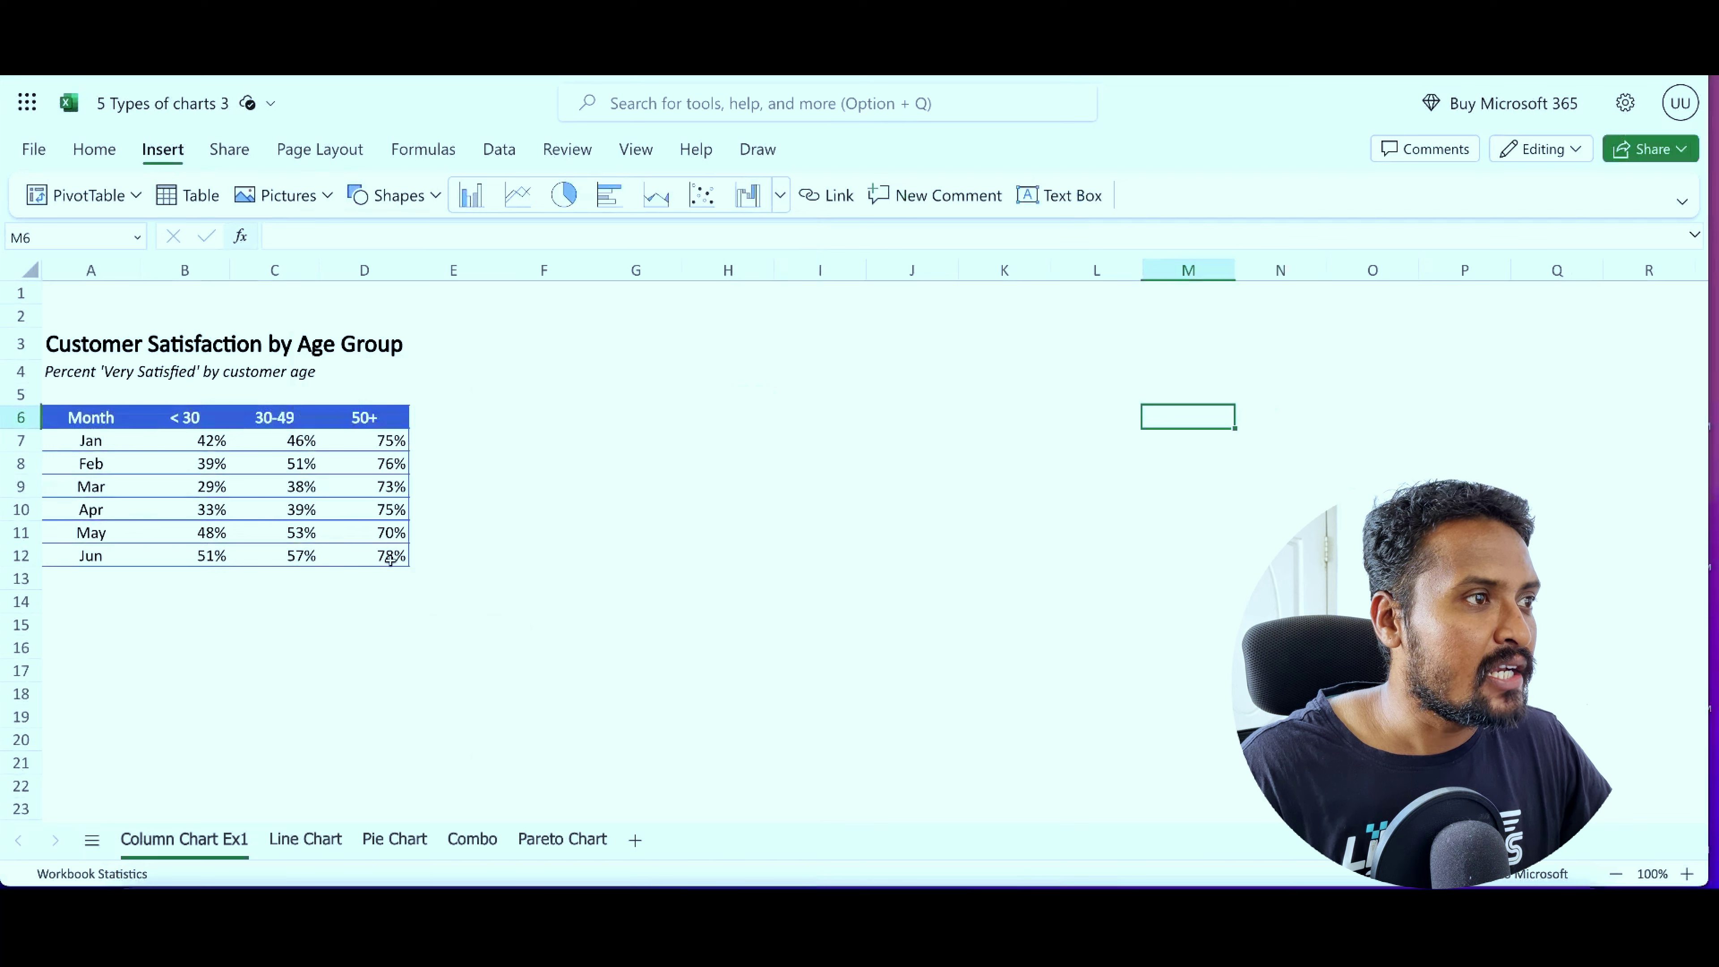
drag(391, 559, 59, 437)
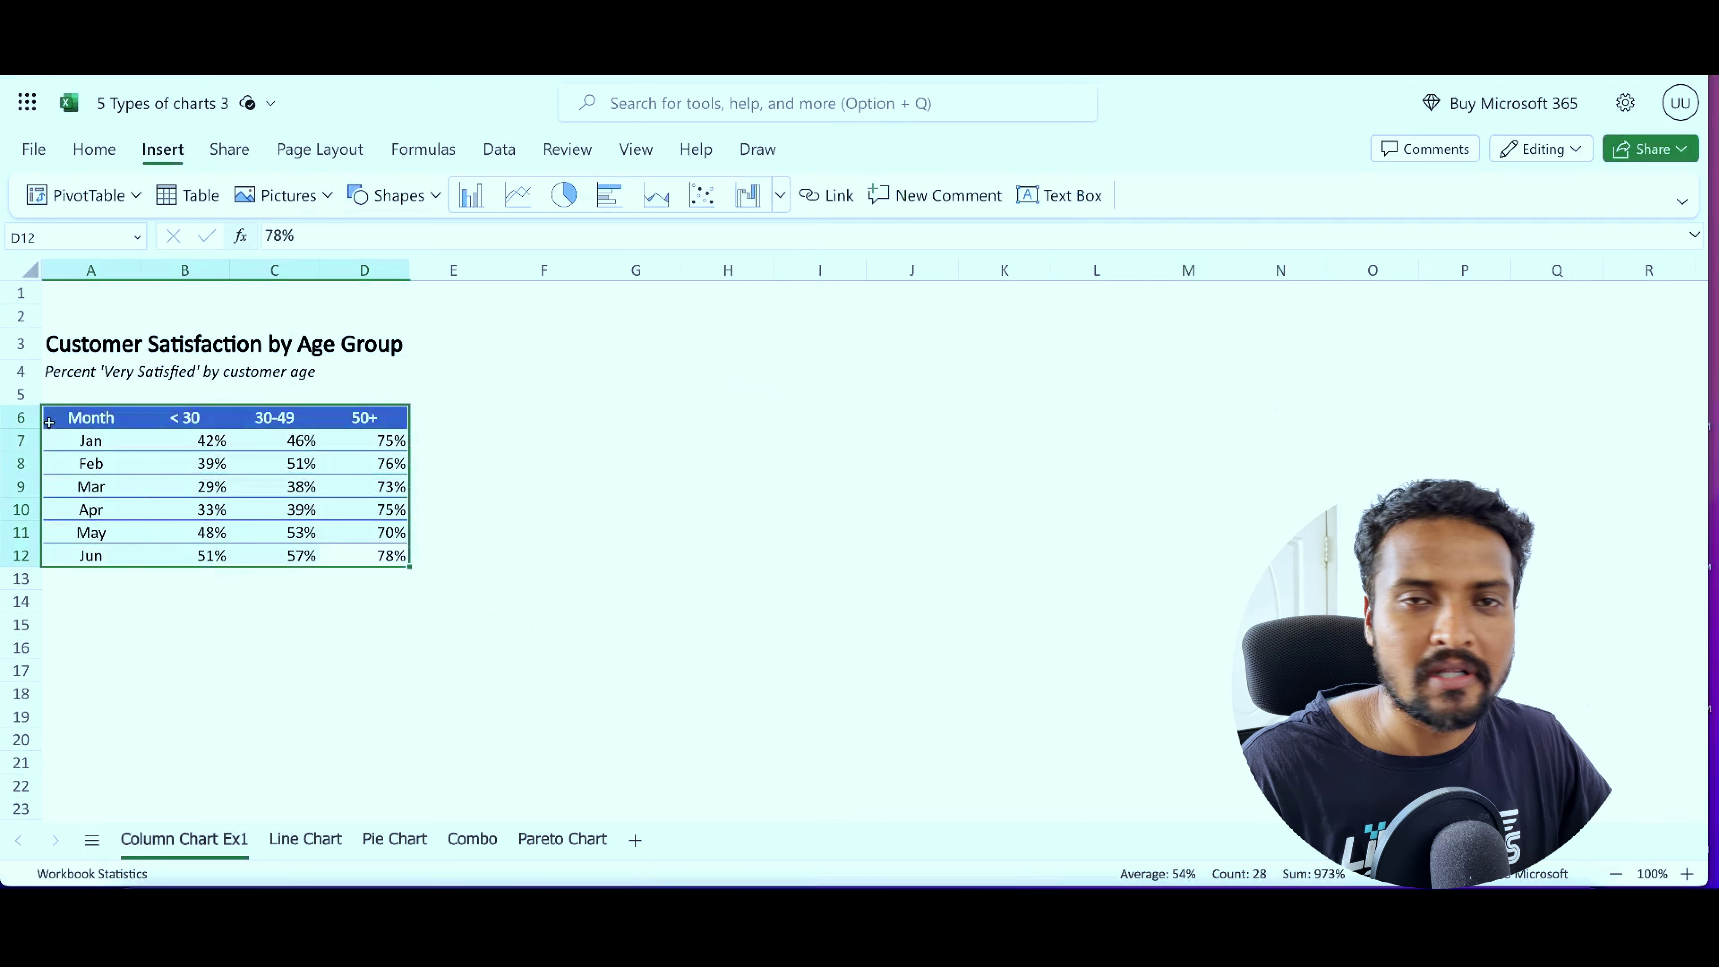
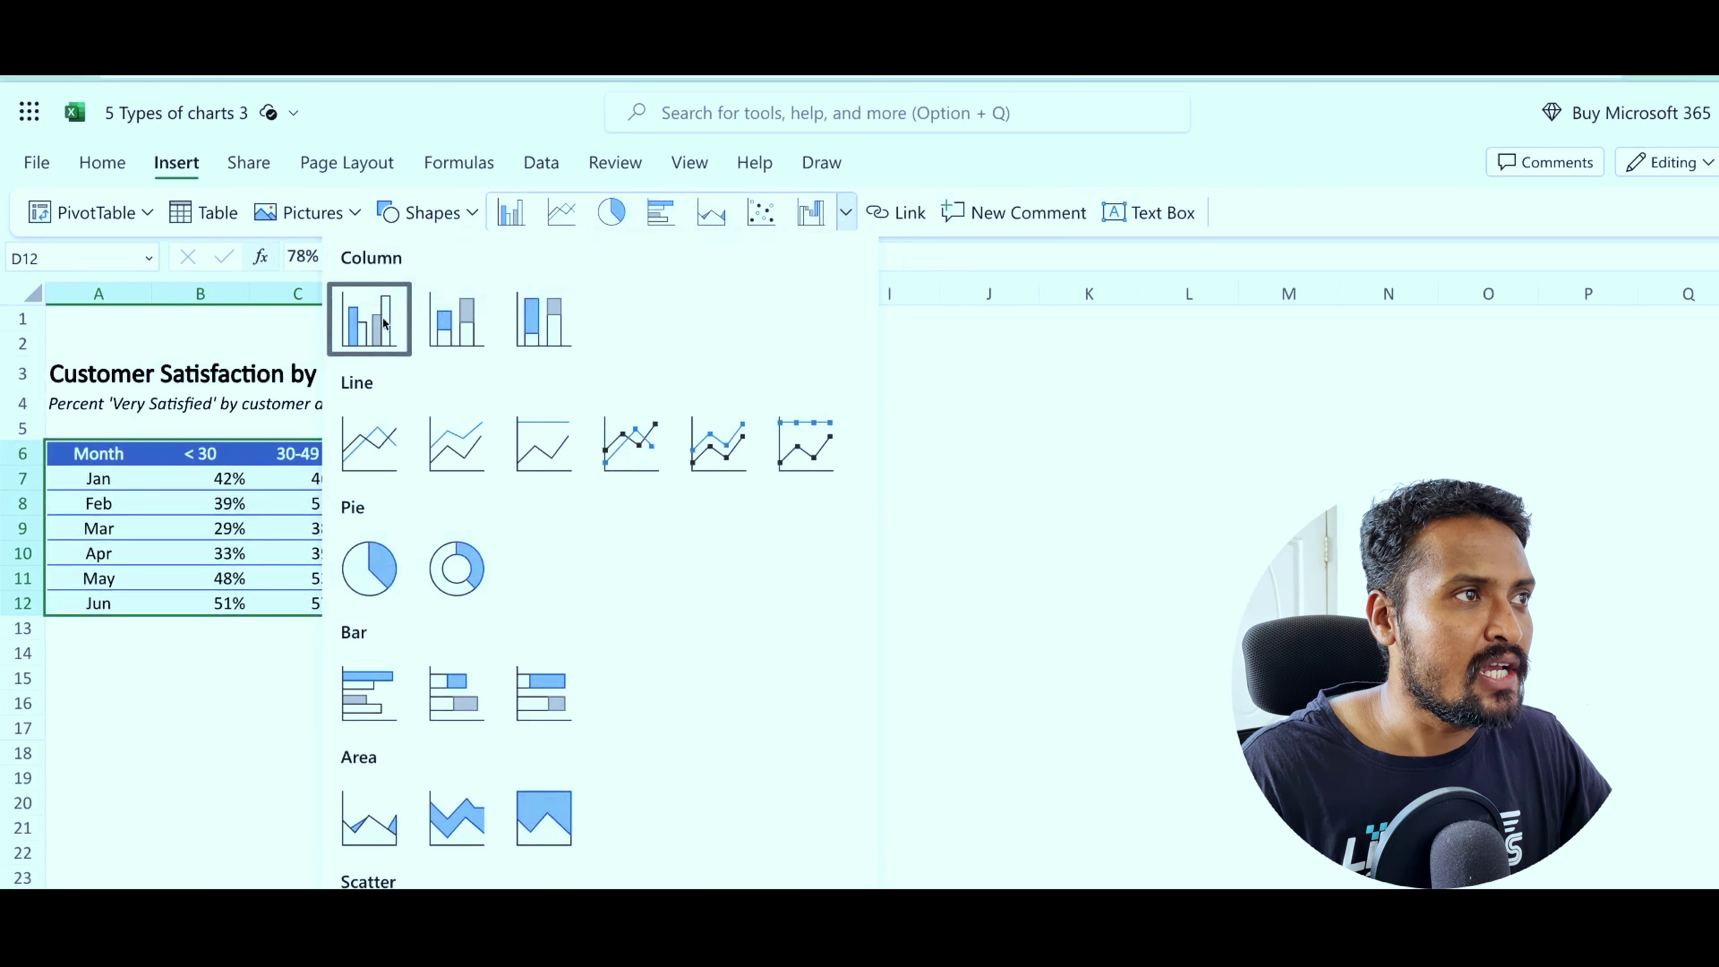
Insert a clustered column chart of monthly satisfaction by age group from the table.
click(384, 324)
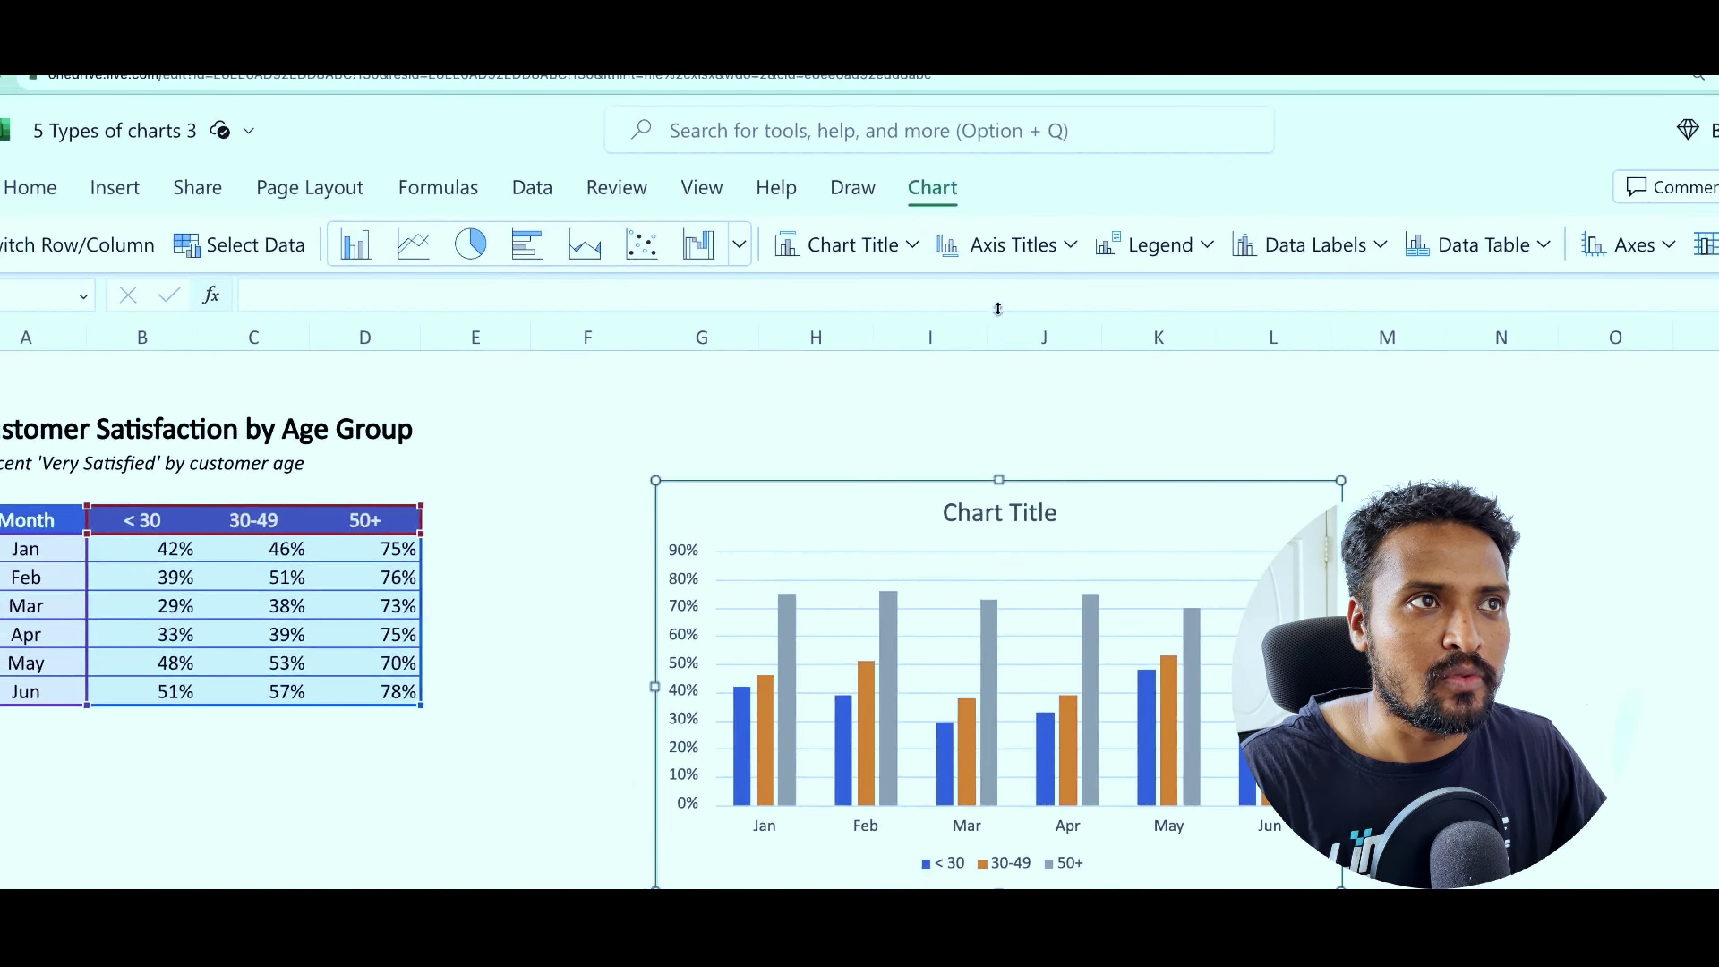
click(917, 248)
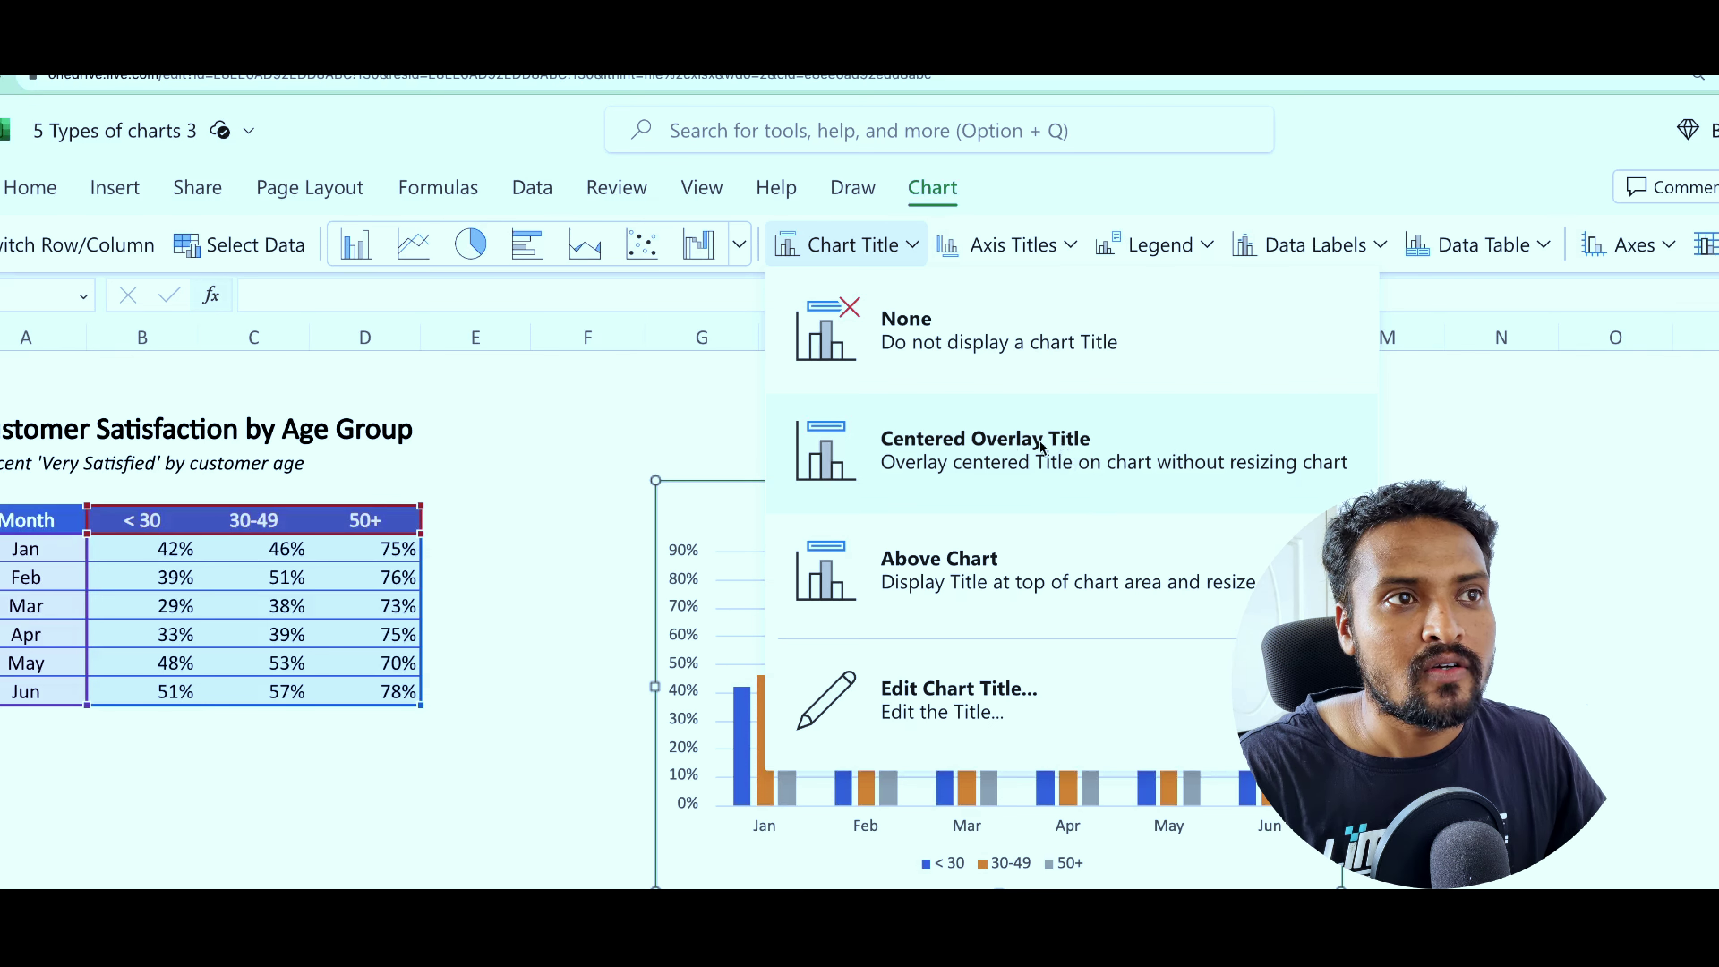
click(993, 570)
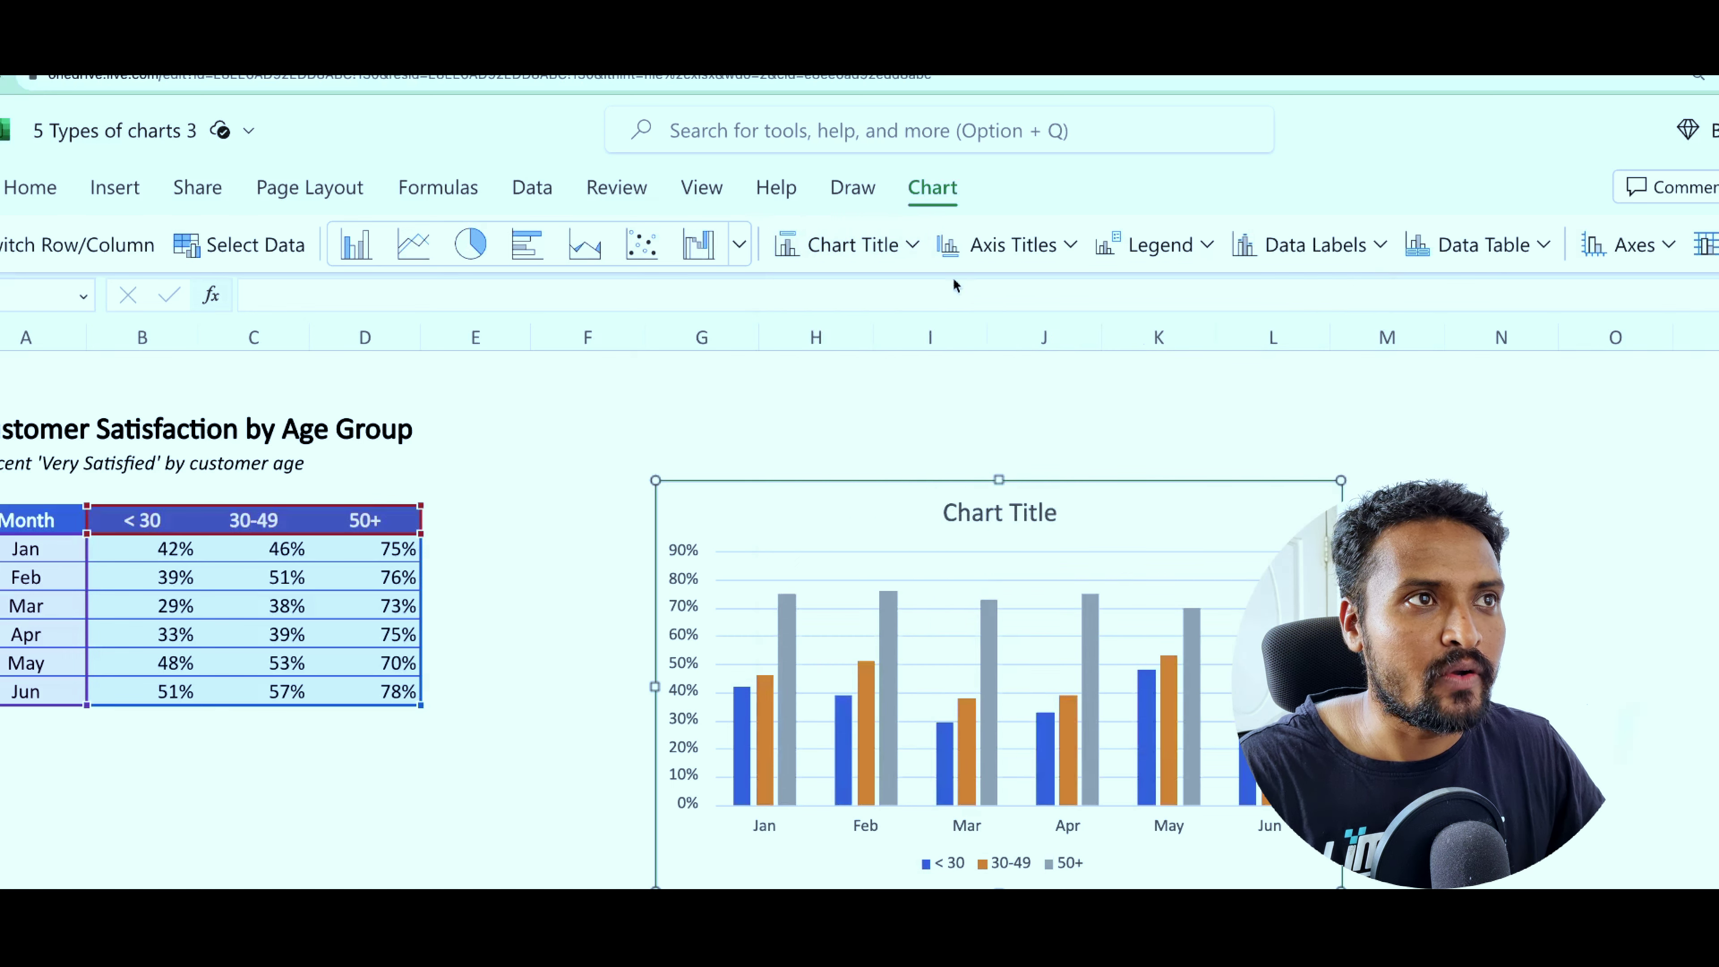
click(907, 248)
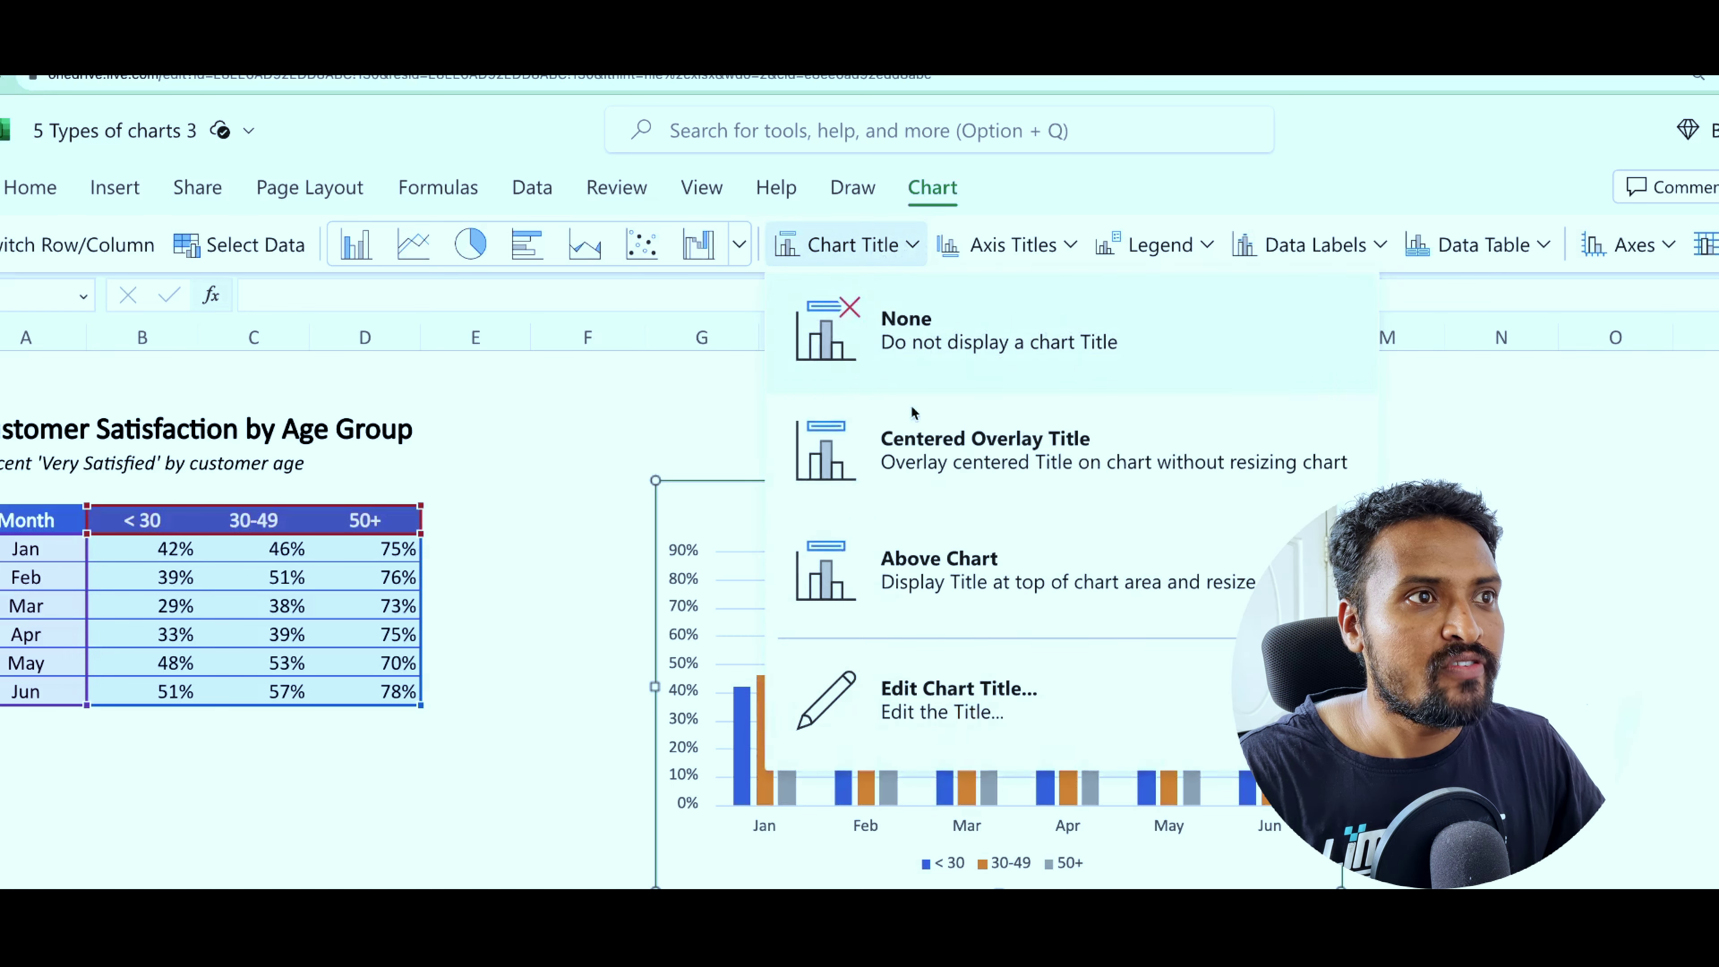
click(948, 465)
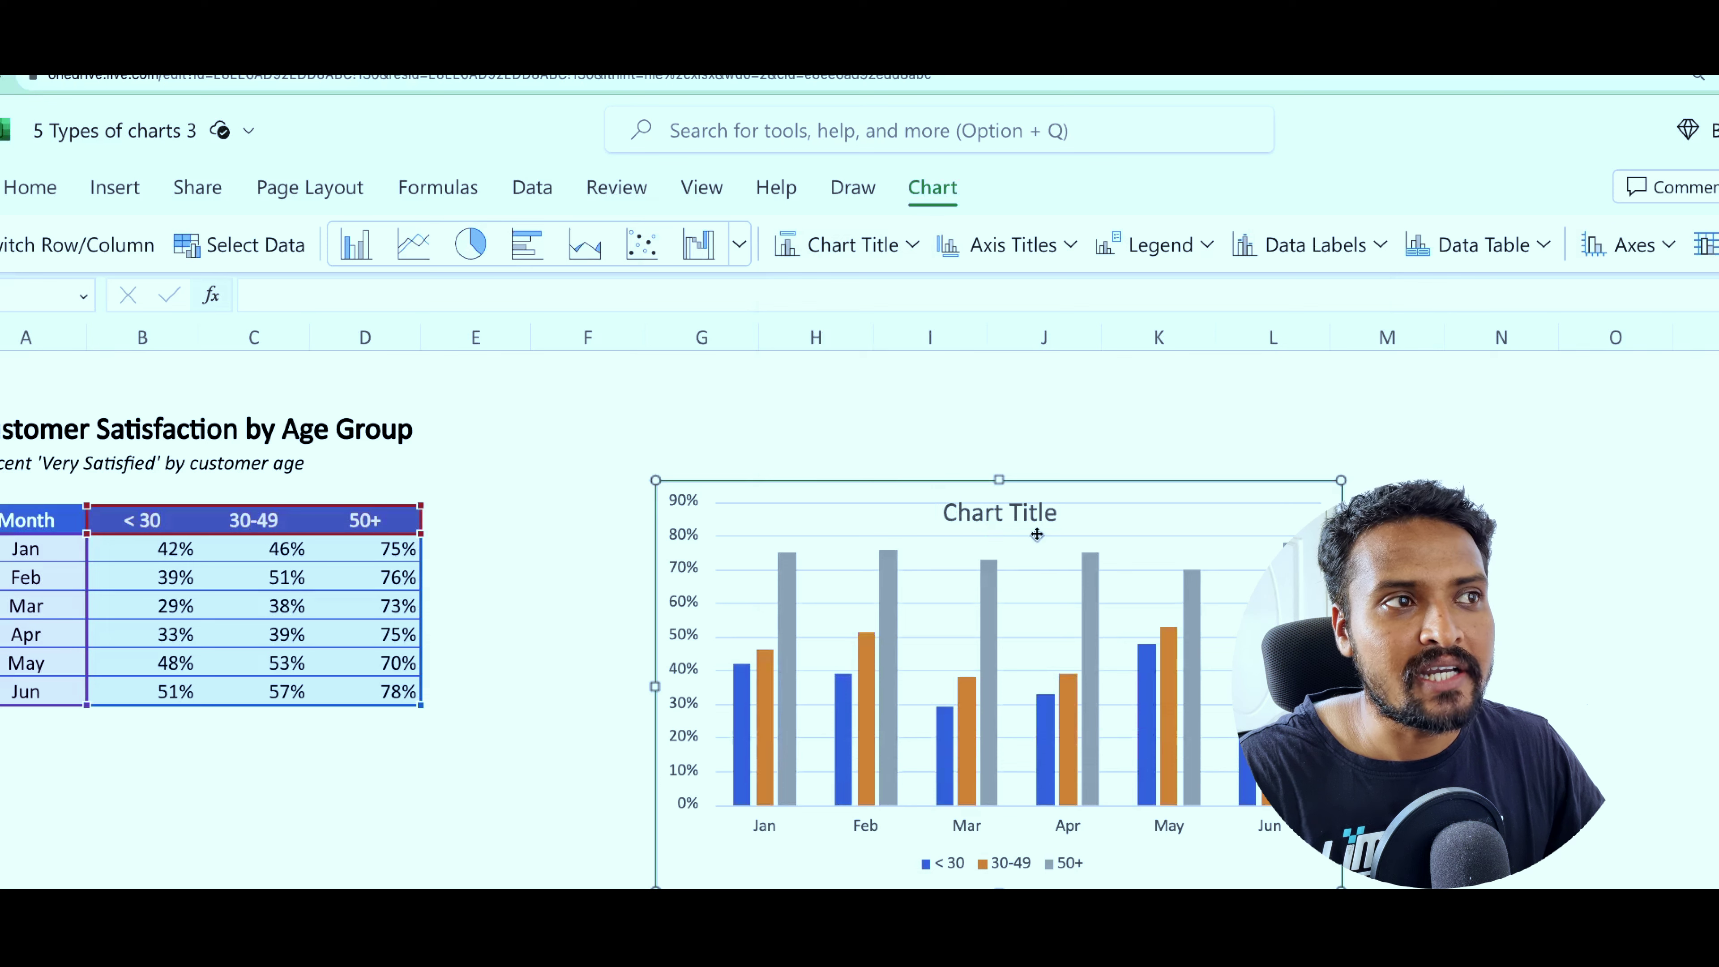
click(909, 251)
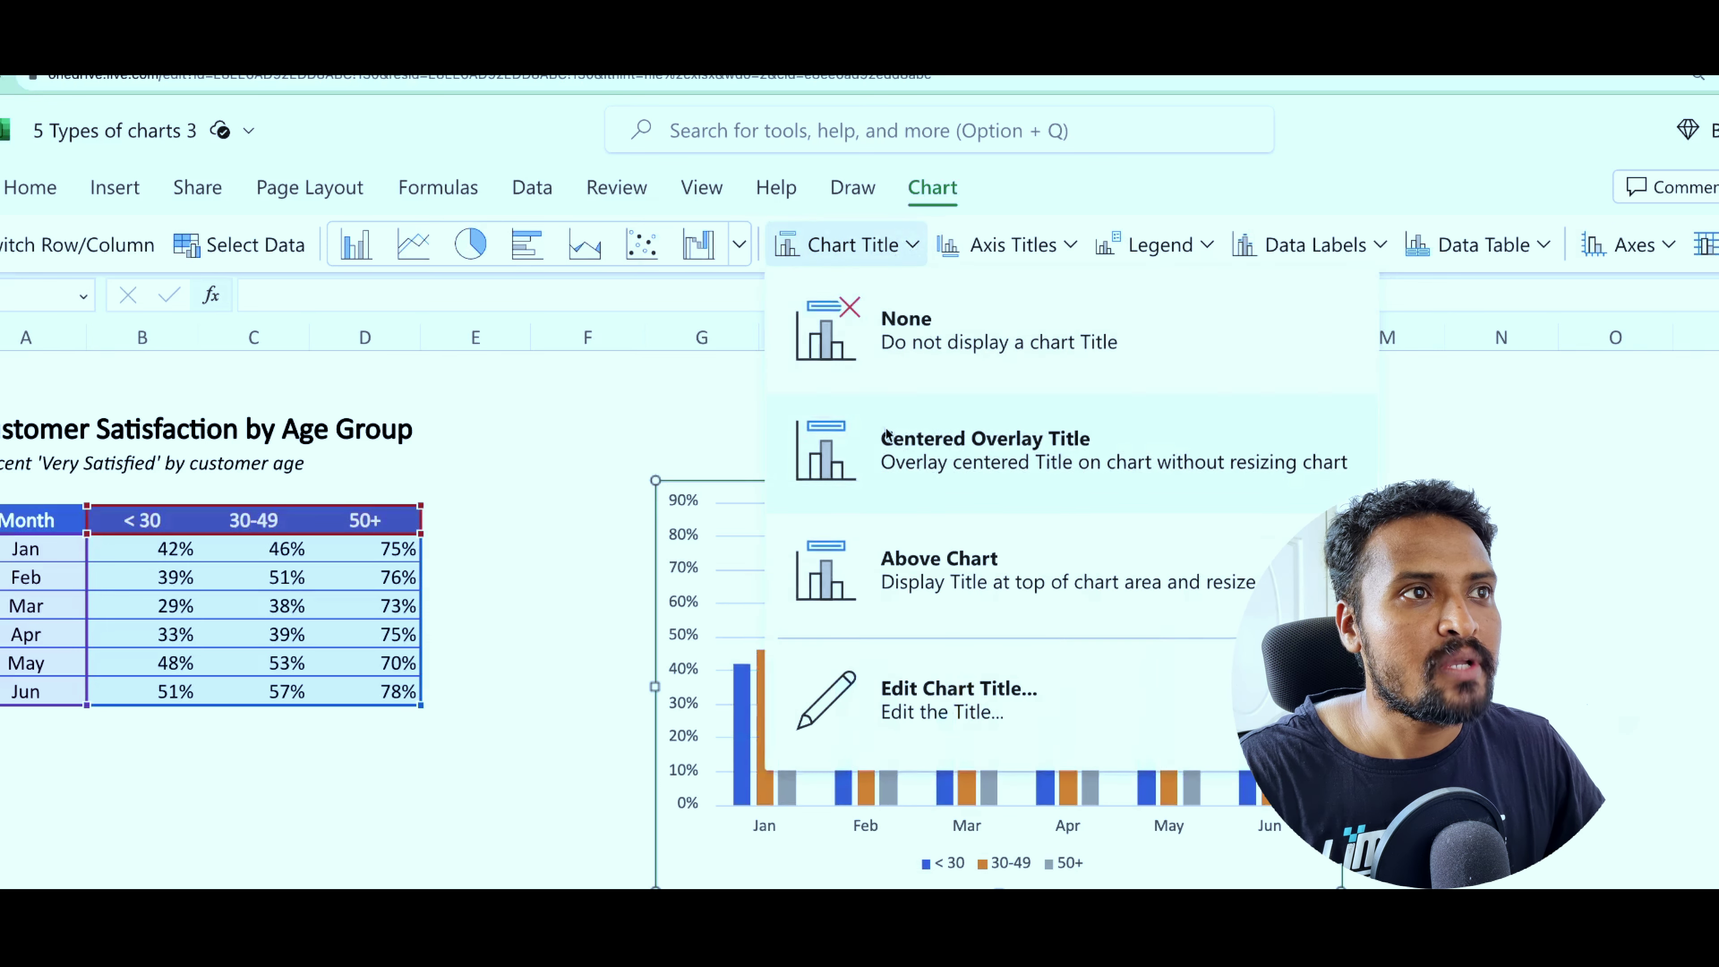
click(946, 581)
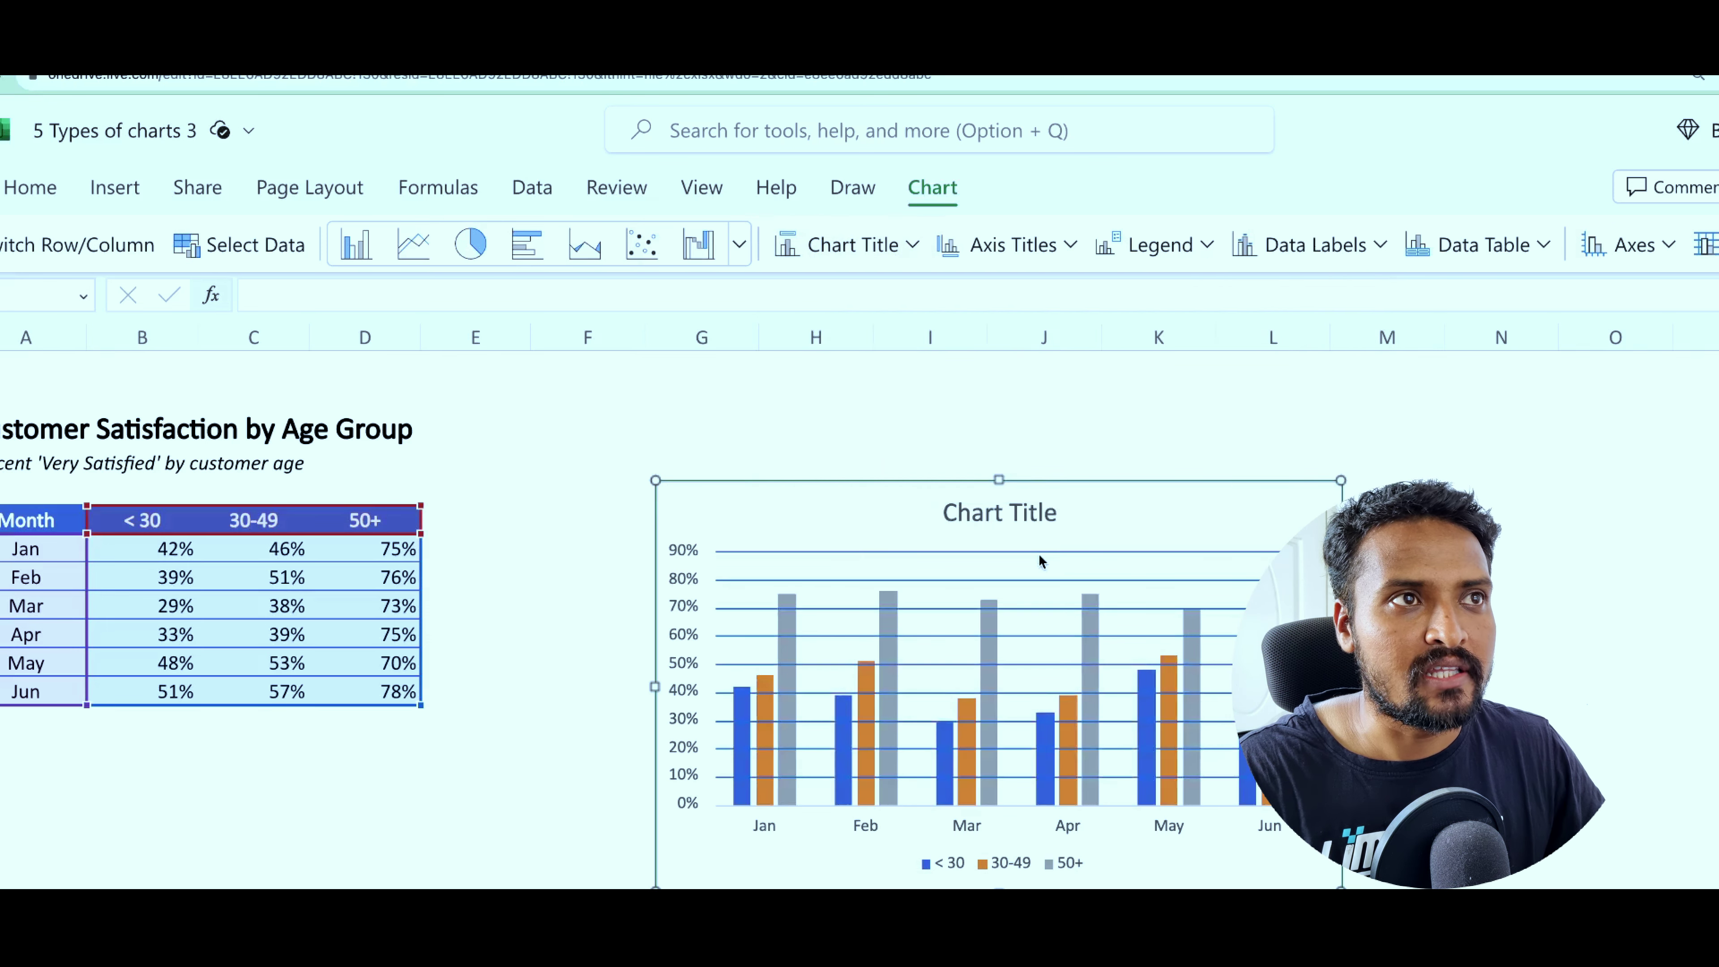
click(999, 520)
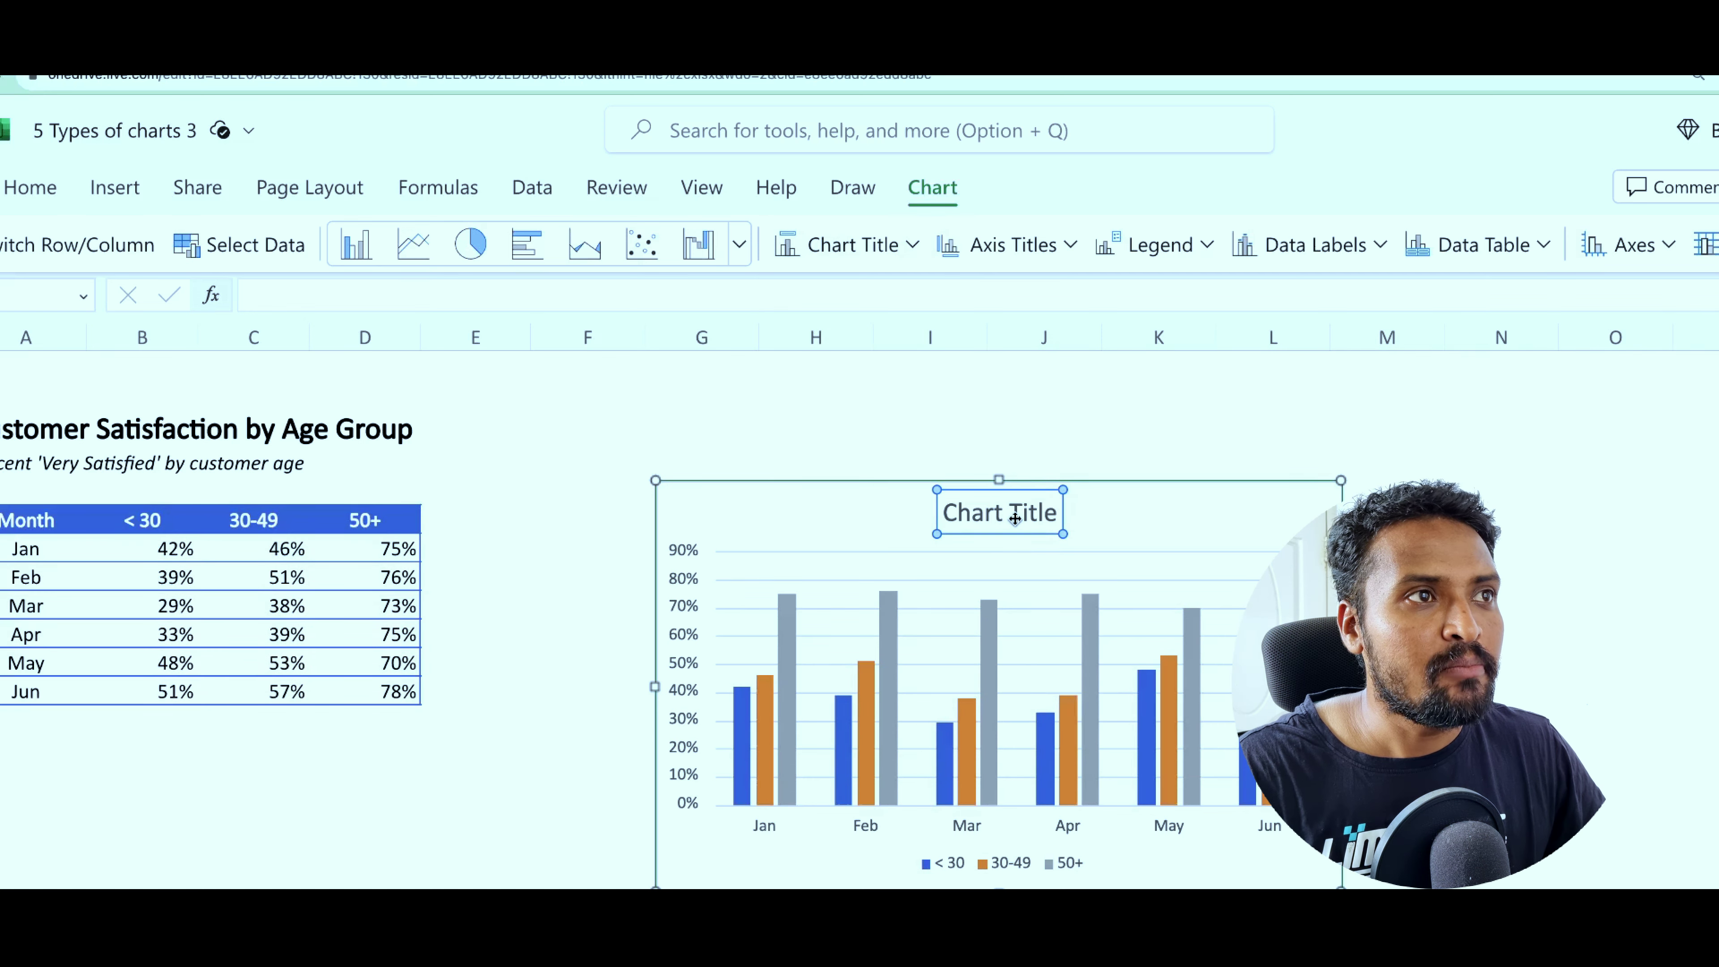
Change the chart title to 'Title 1' in the Format pane, then close the pane and reselect the chart.
double_click(1015, 519)
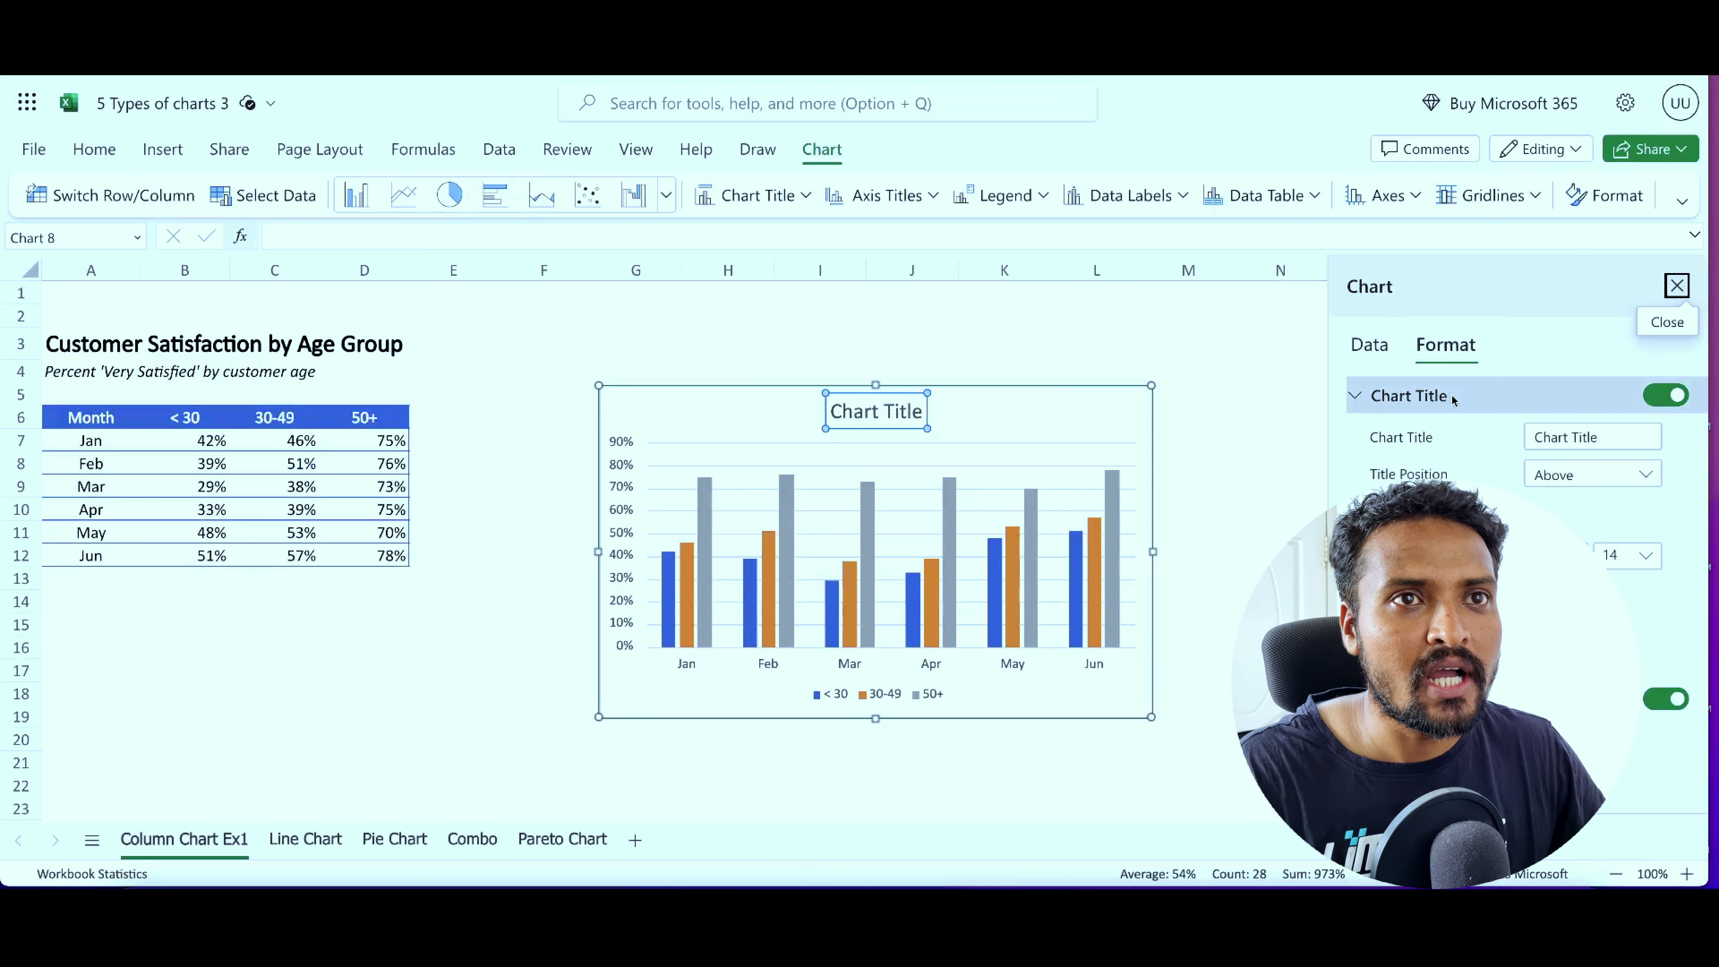
click(1620, 438)
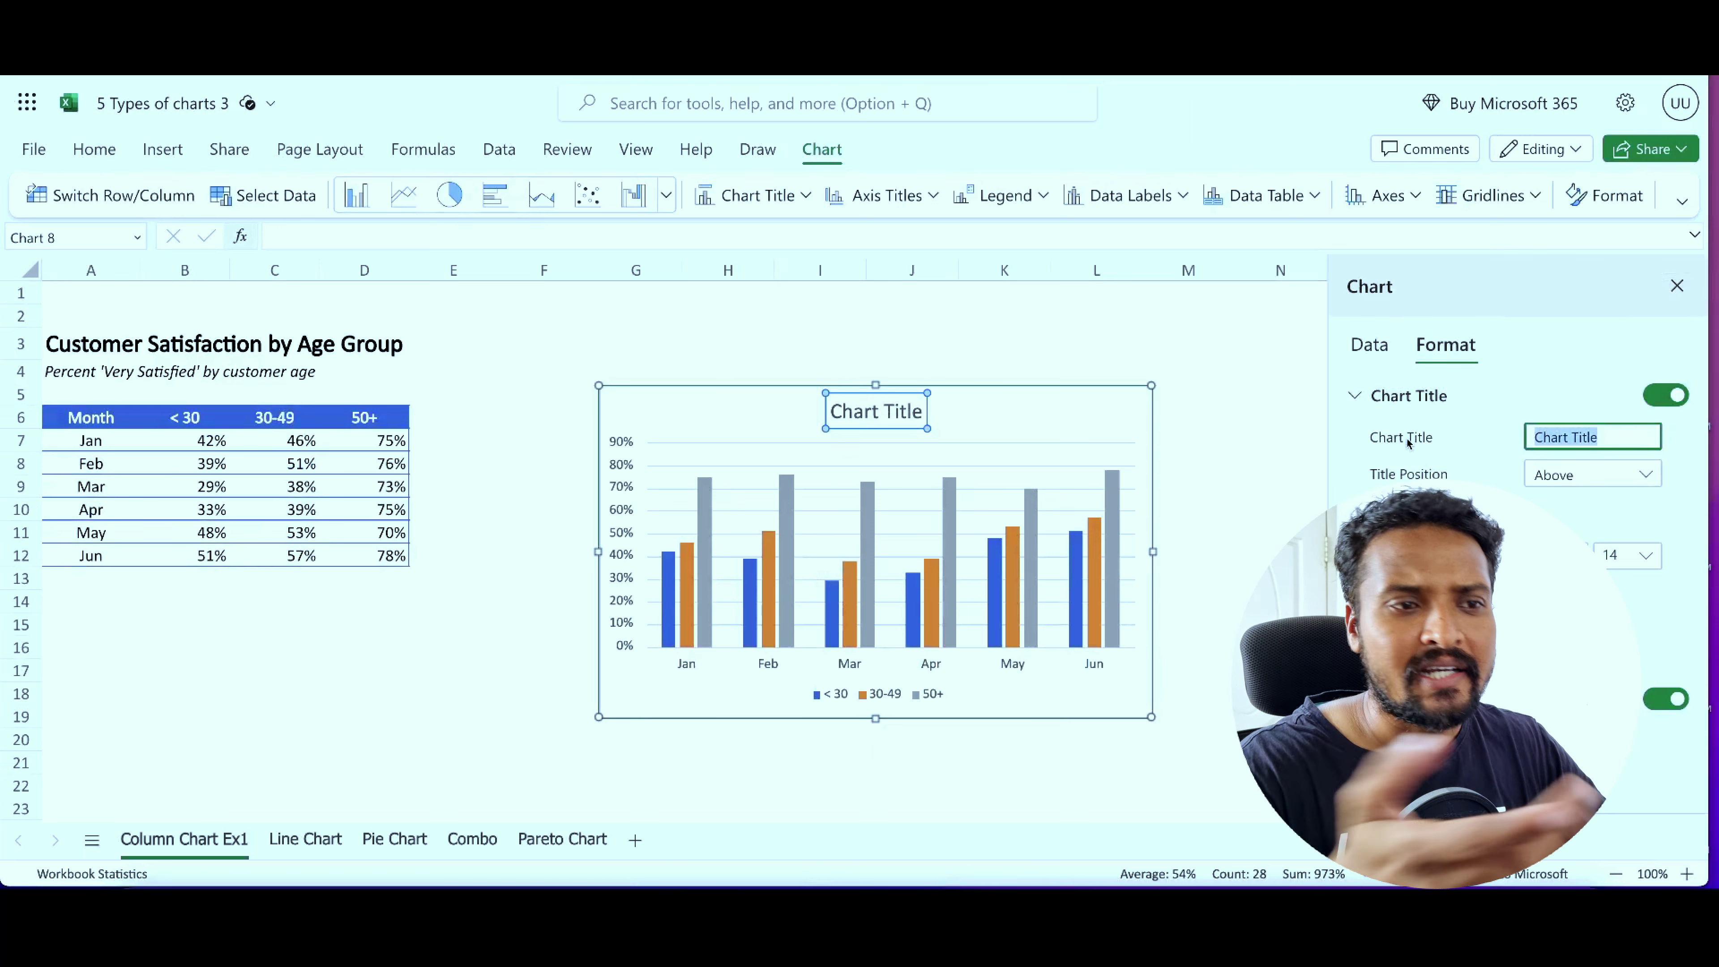
text(Tit)
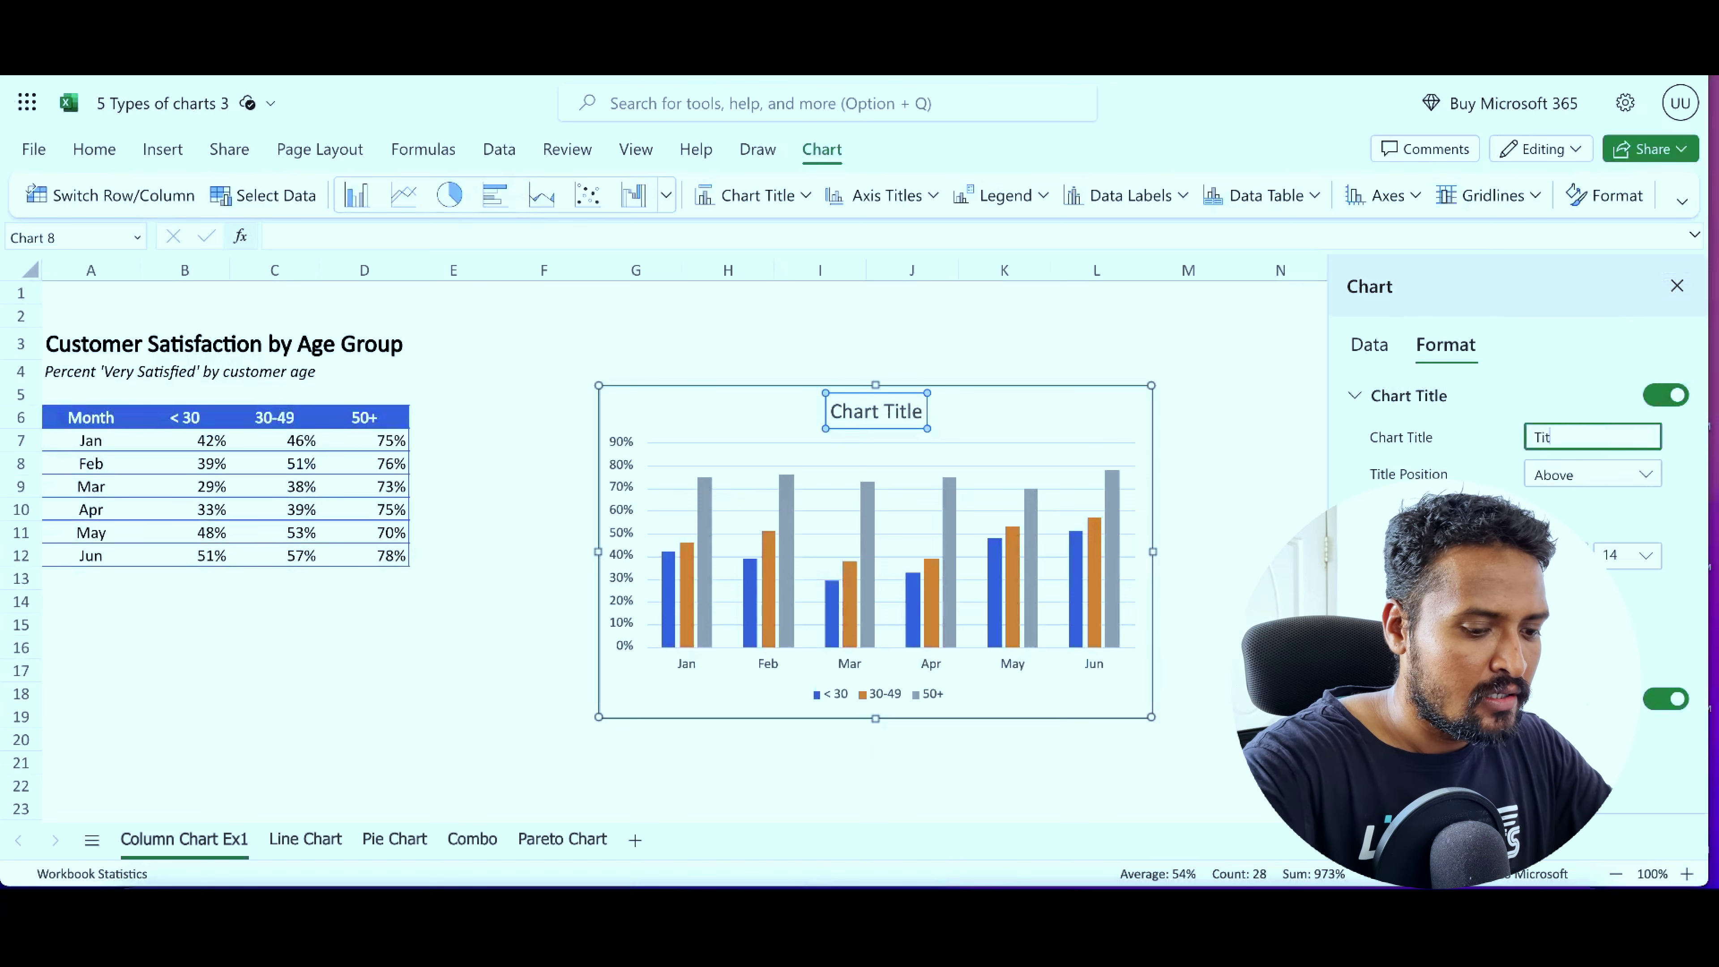
text(le 1)
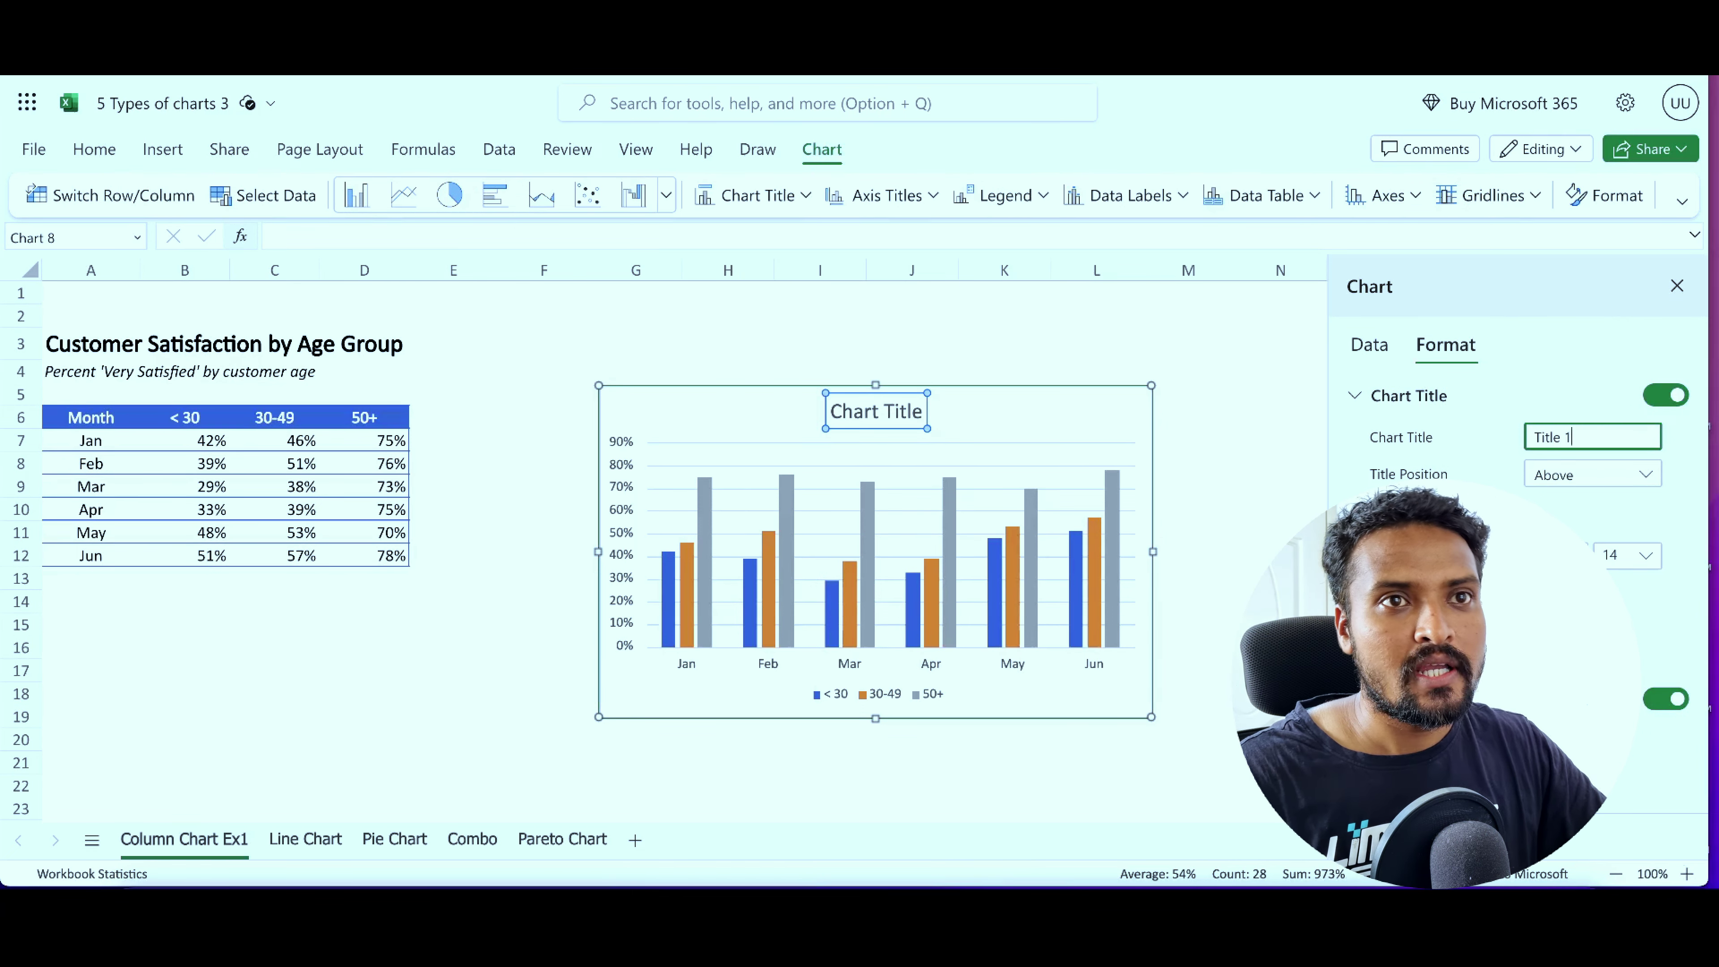
click(1252, 647)
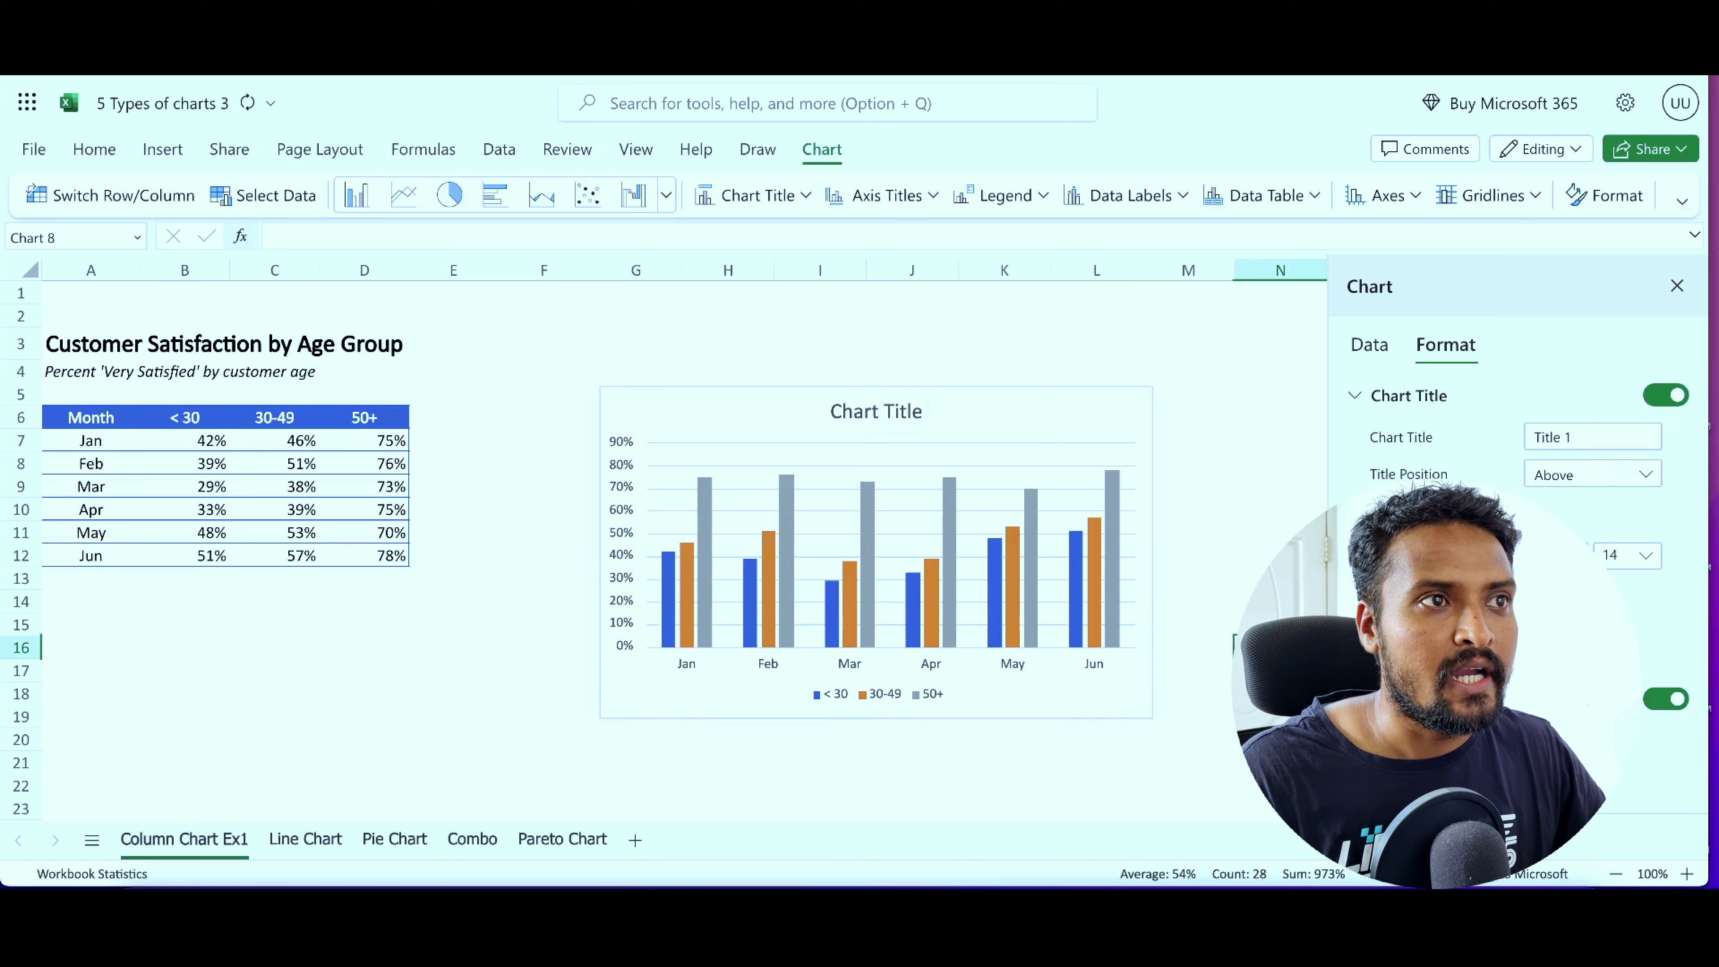
click(1676, 285)
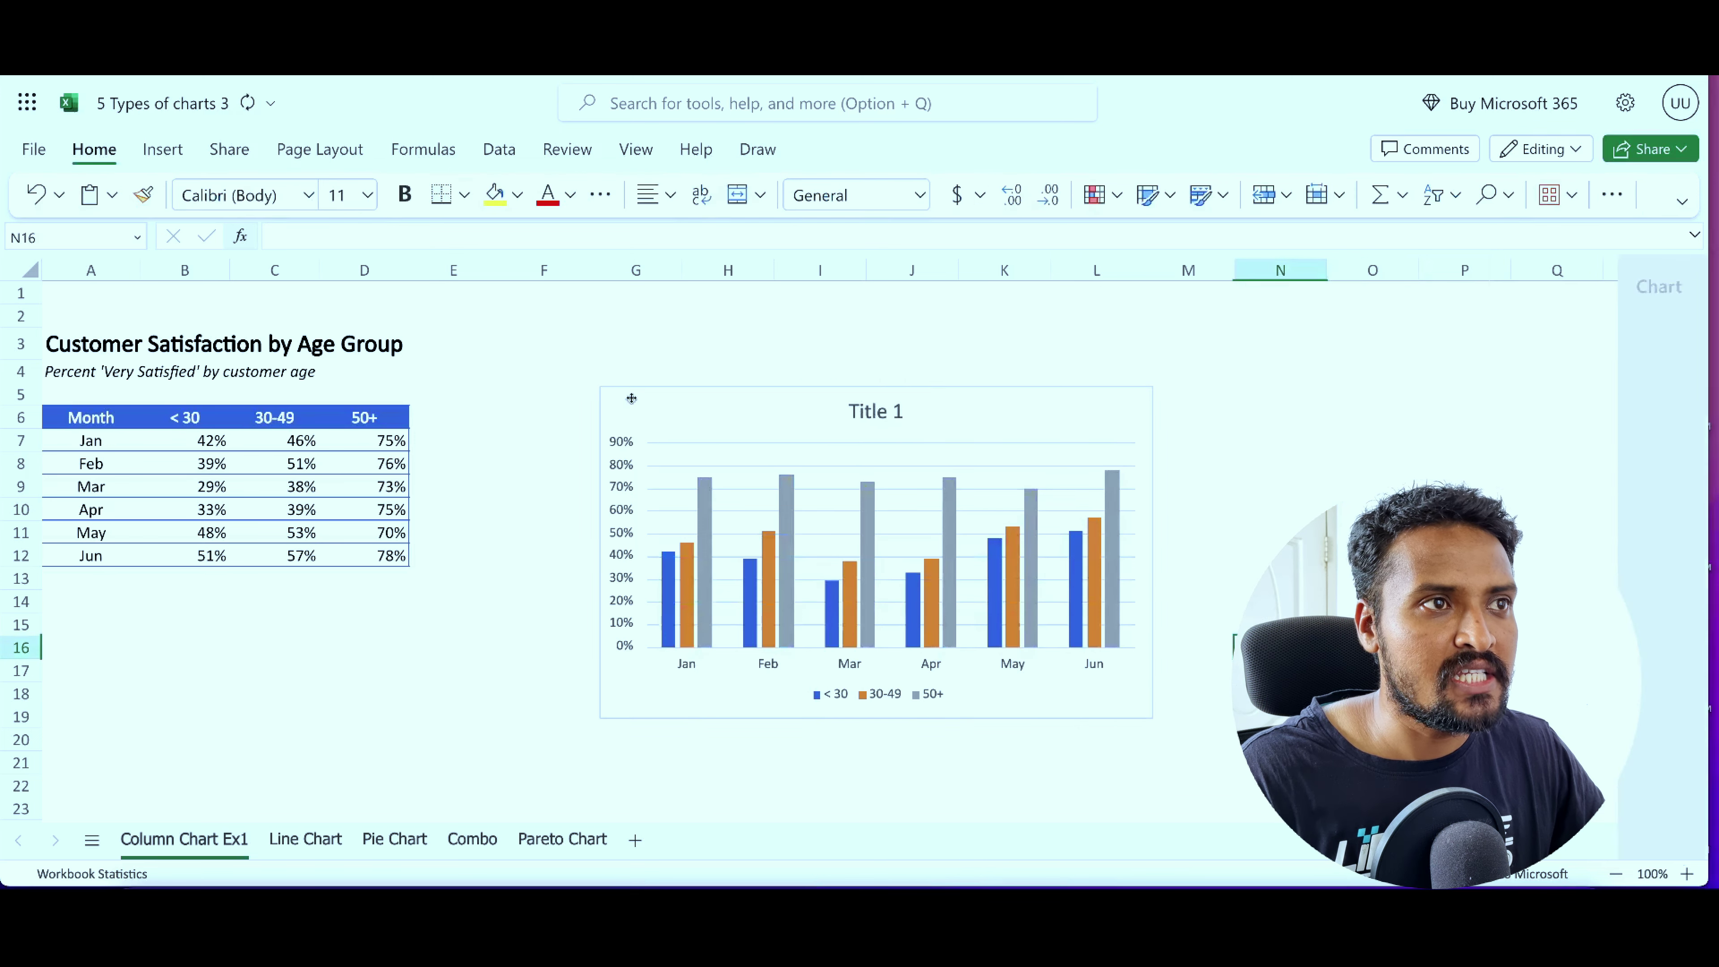
click(989, 410)
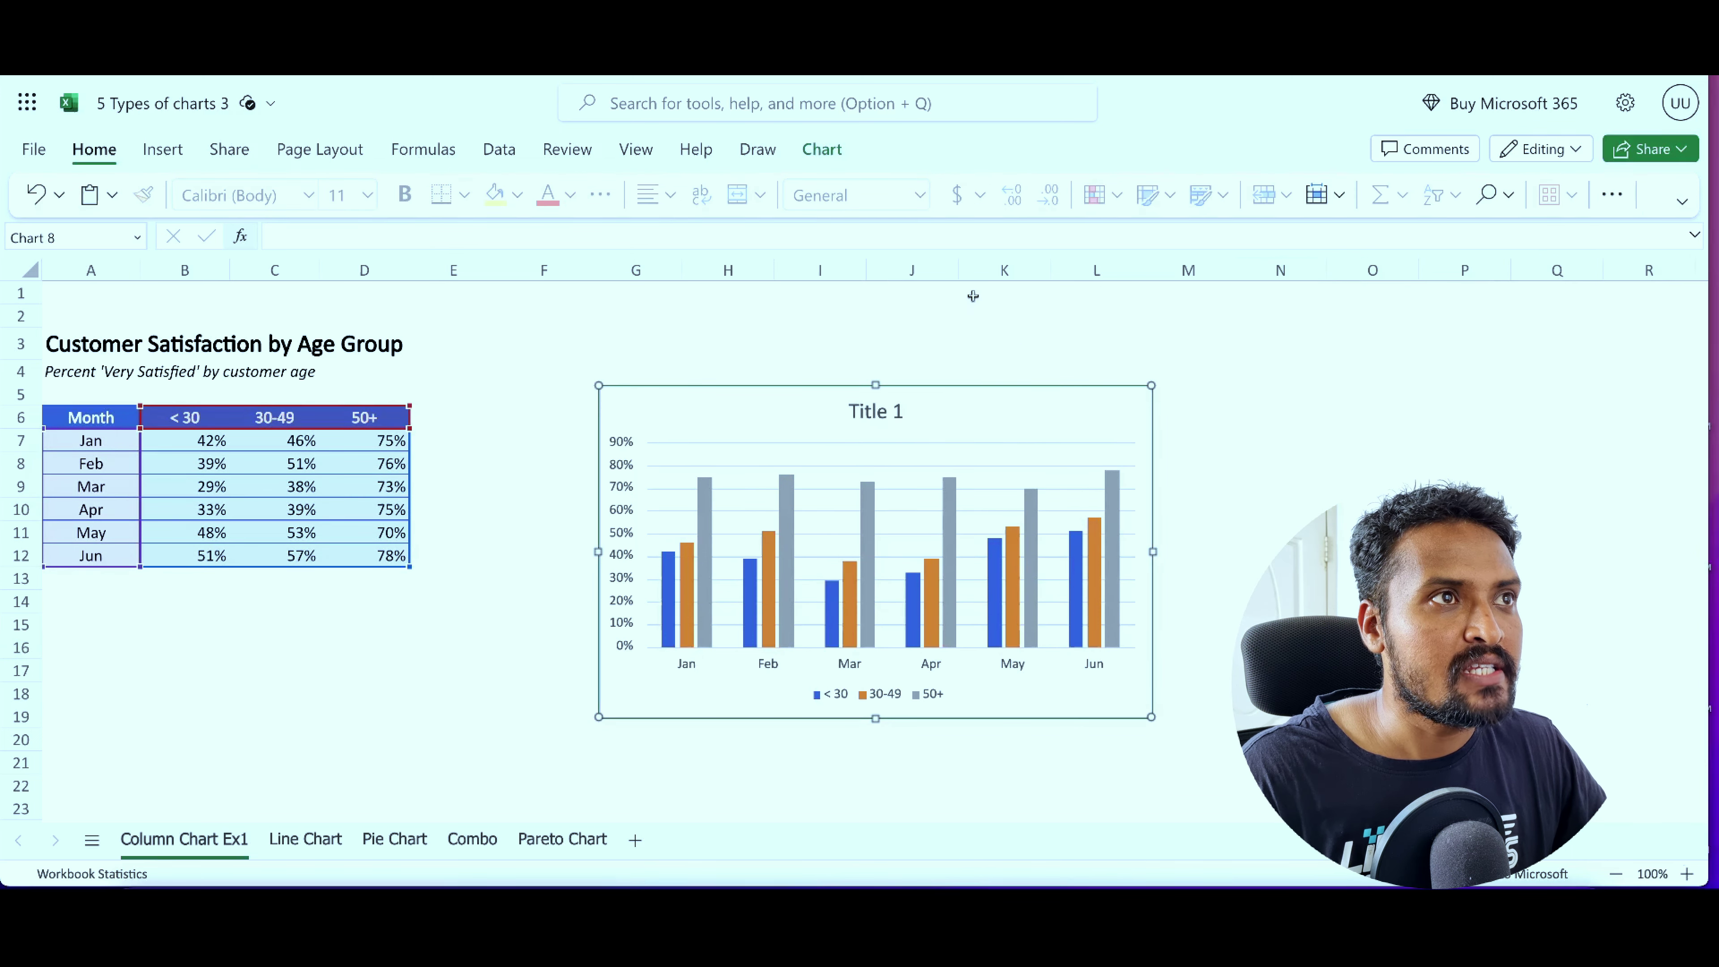
click(829, 153)
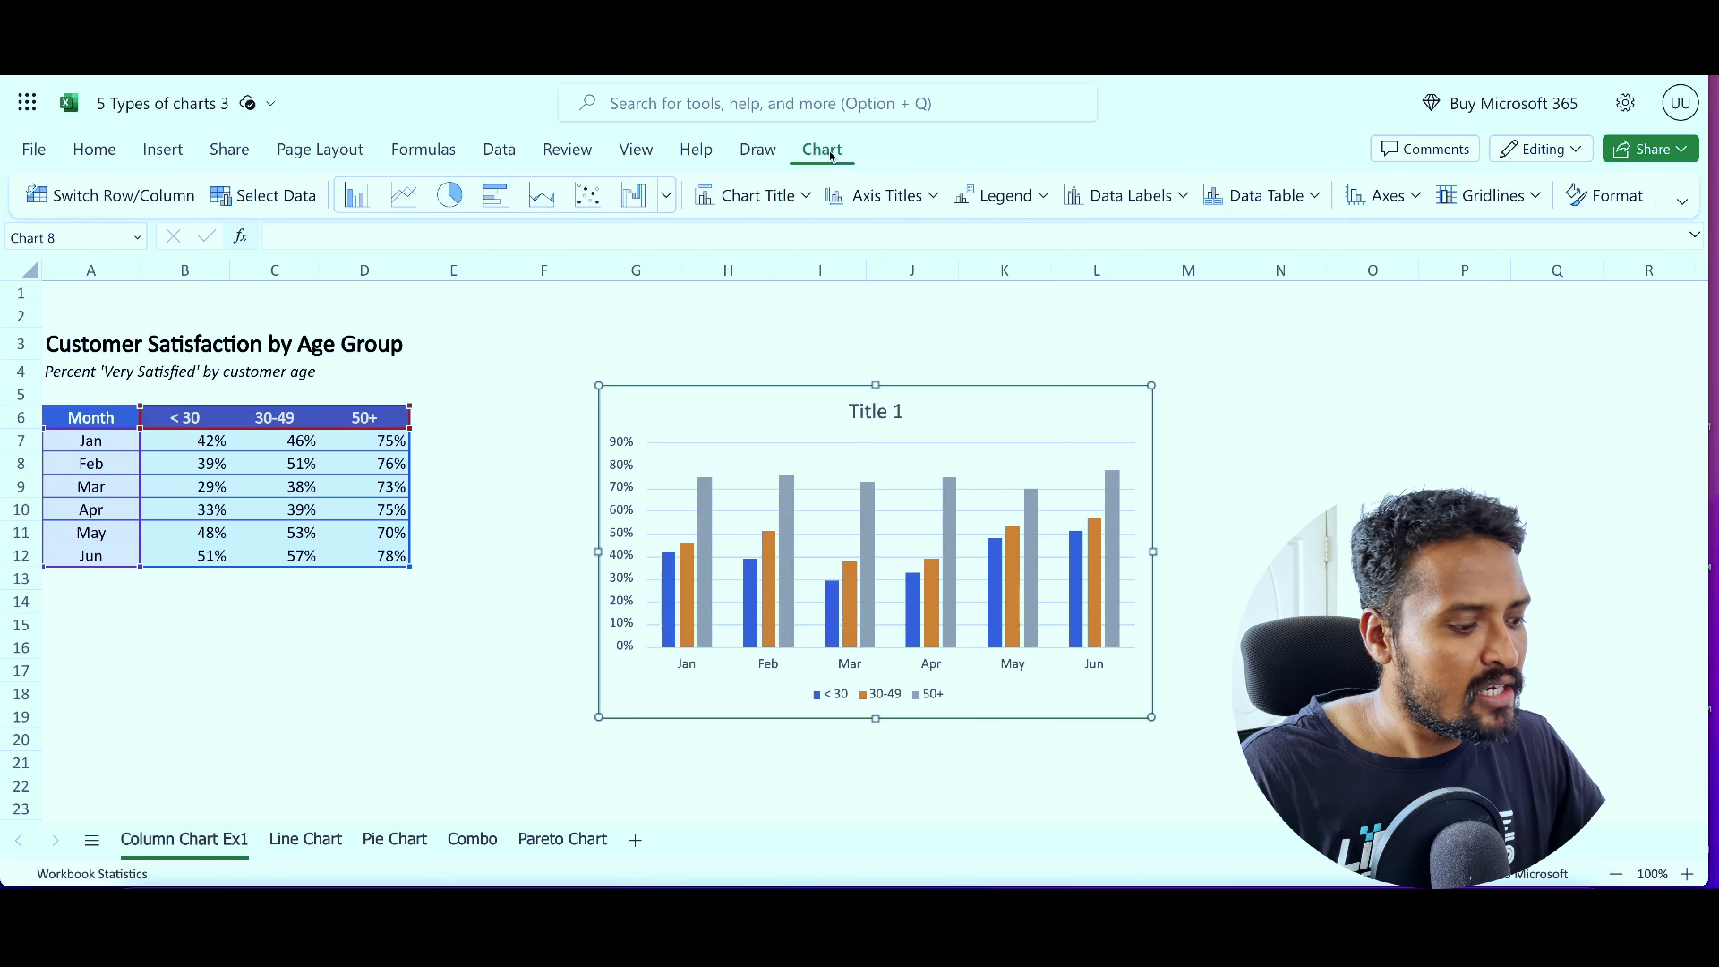
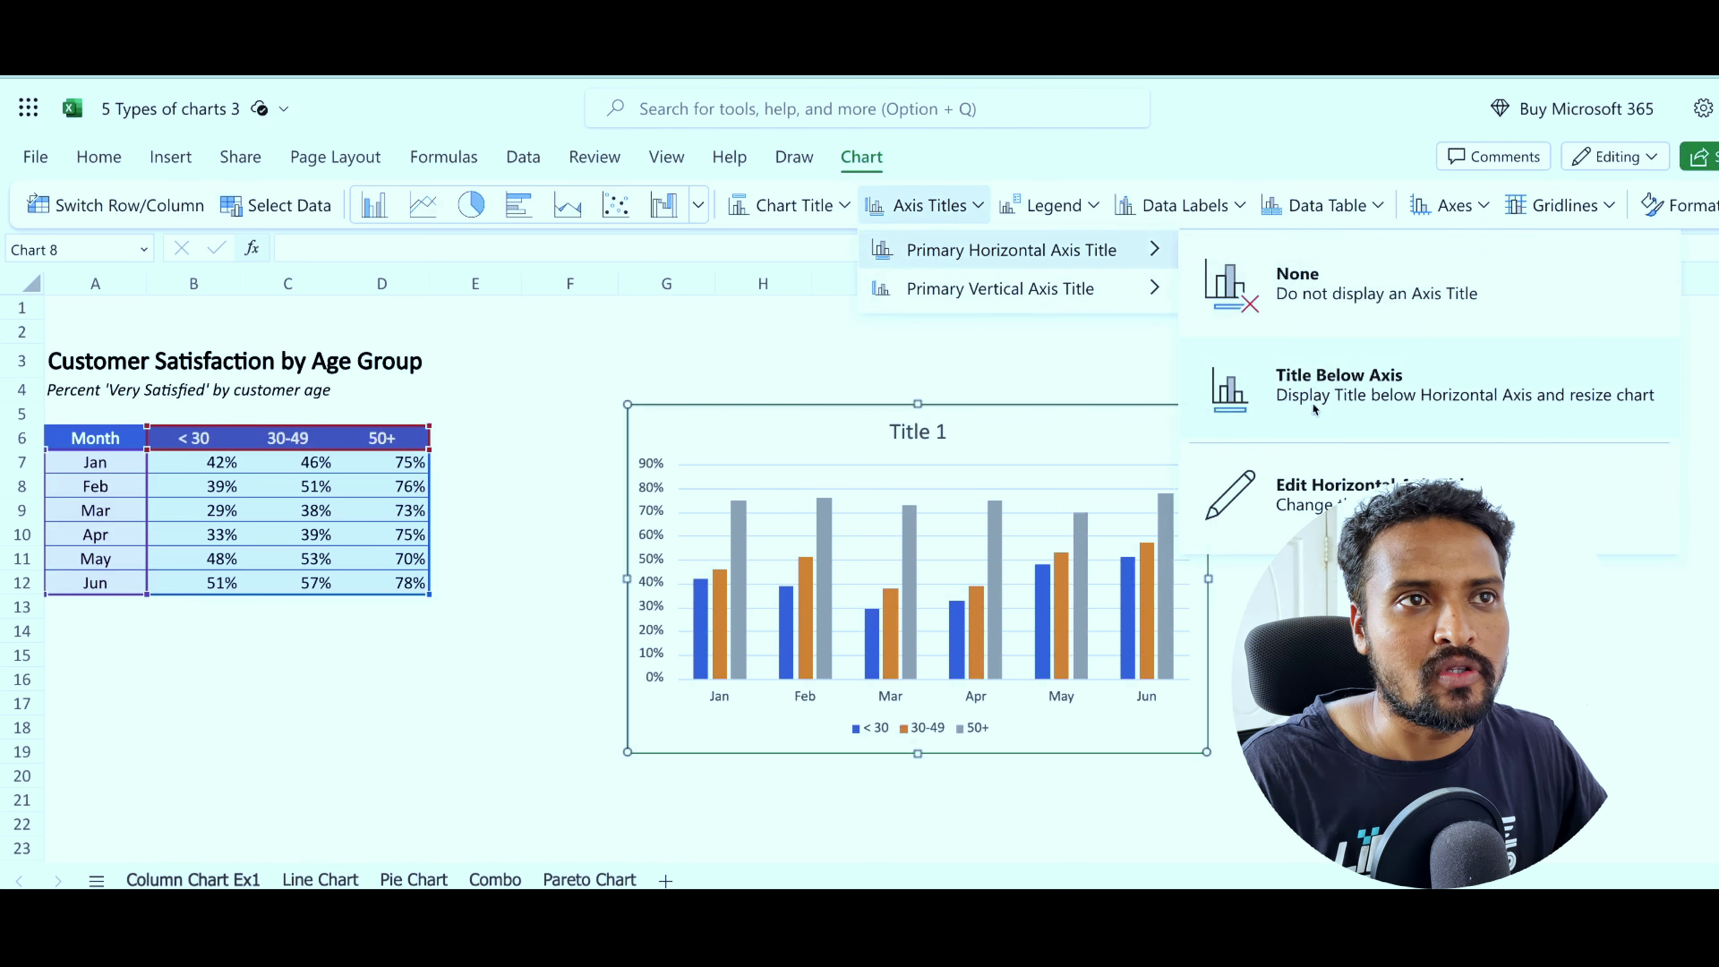
Add the horizontal axis title 'Horizatal' below the month labels.
click(1396, 388)
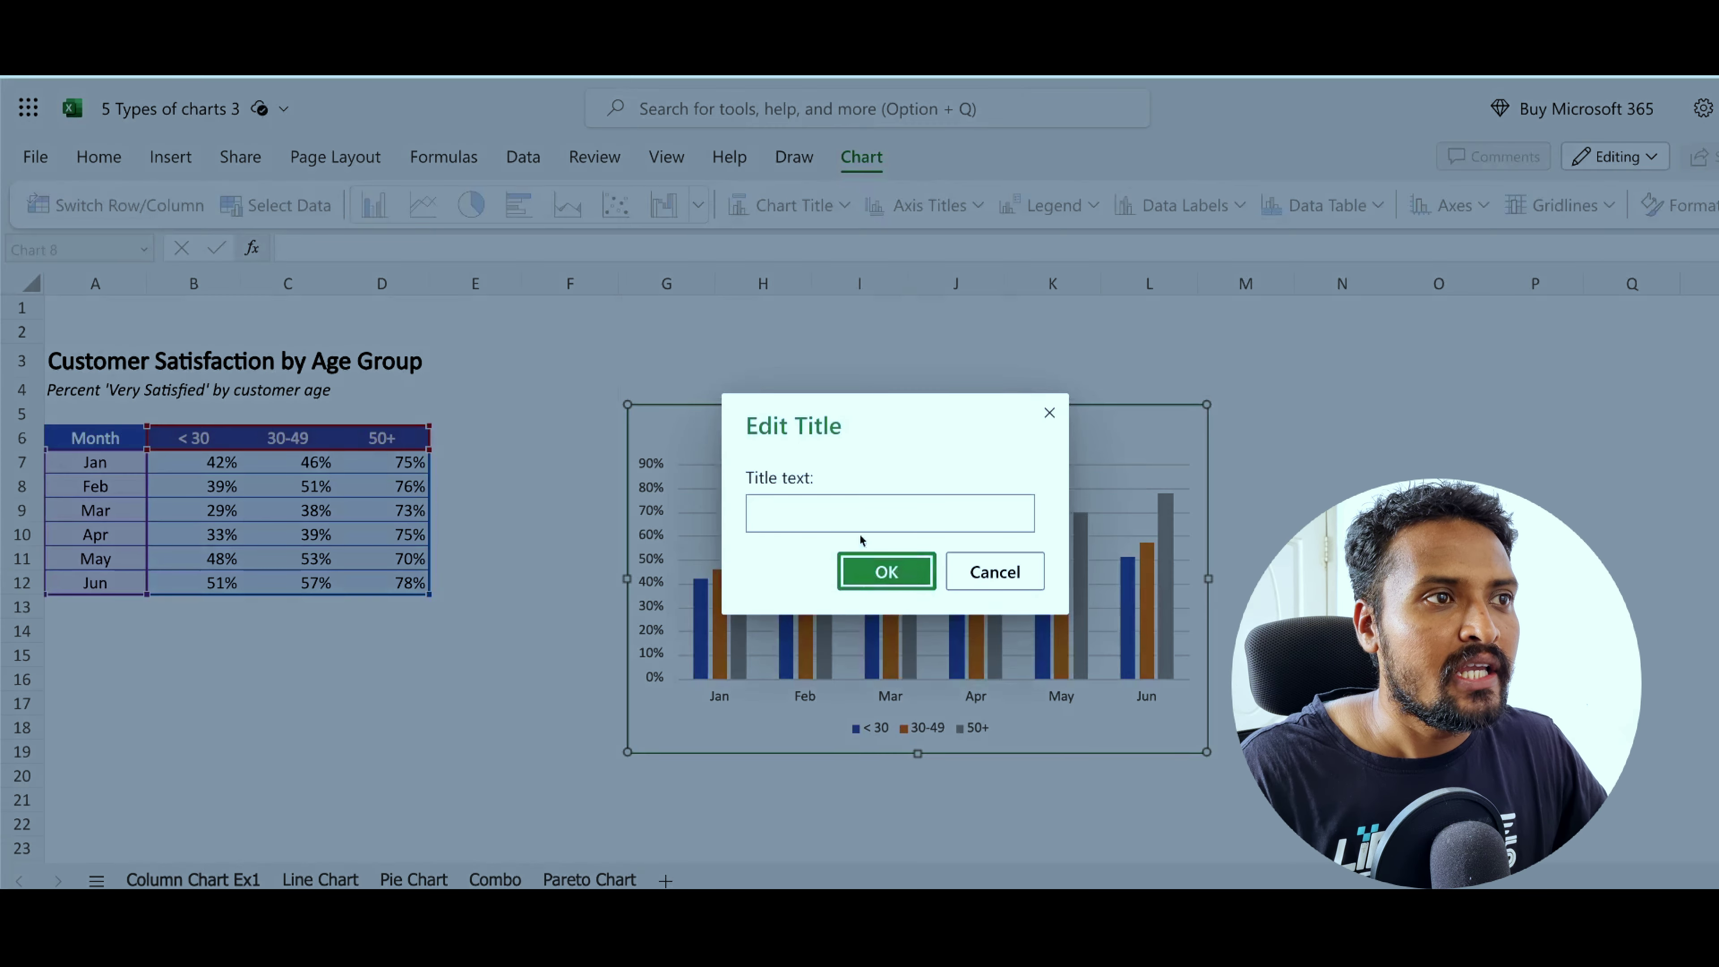
click(857, 507)
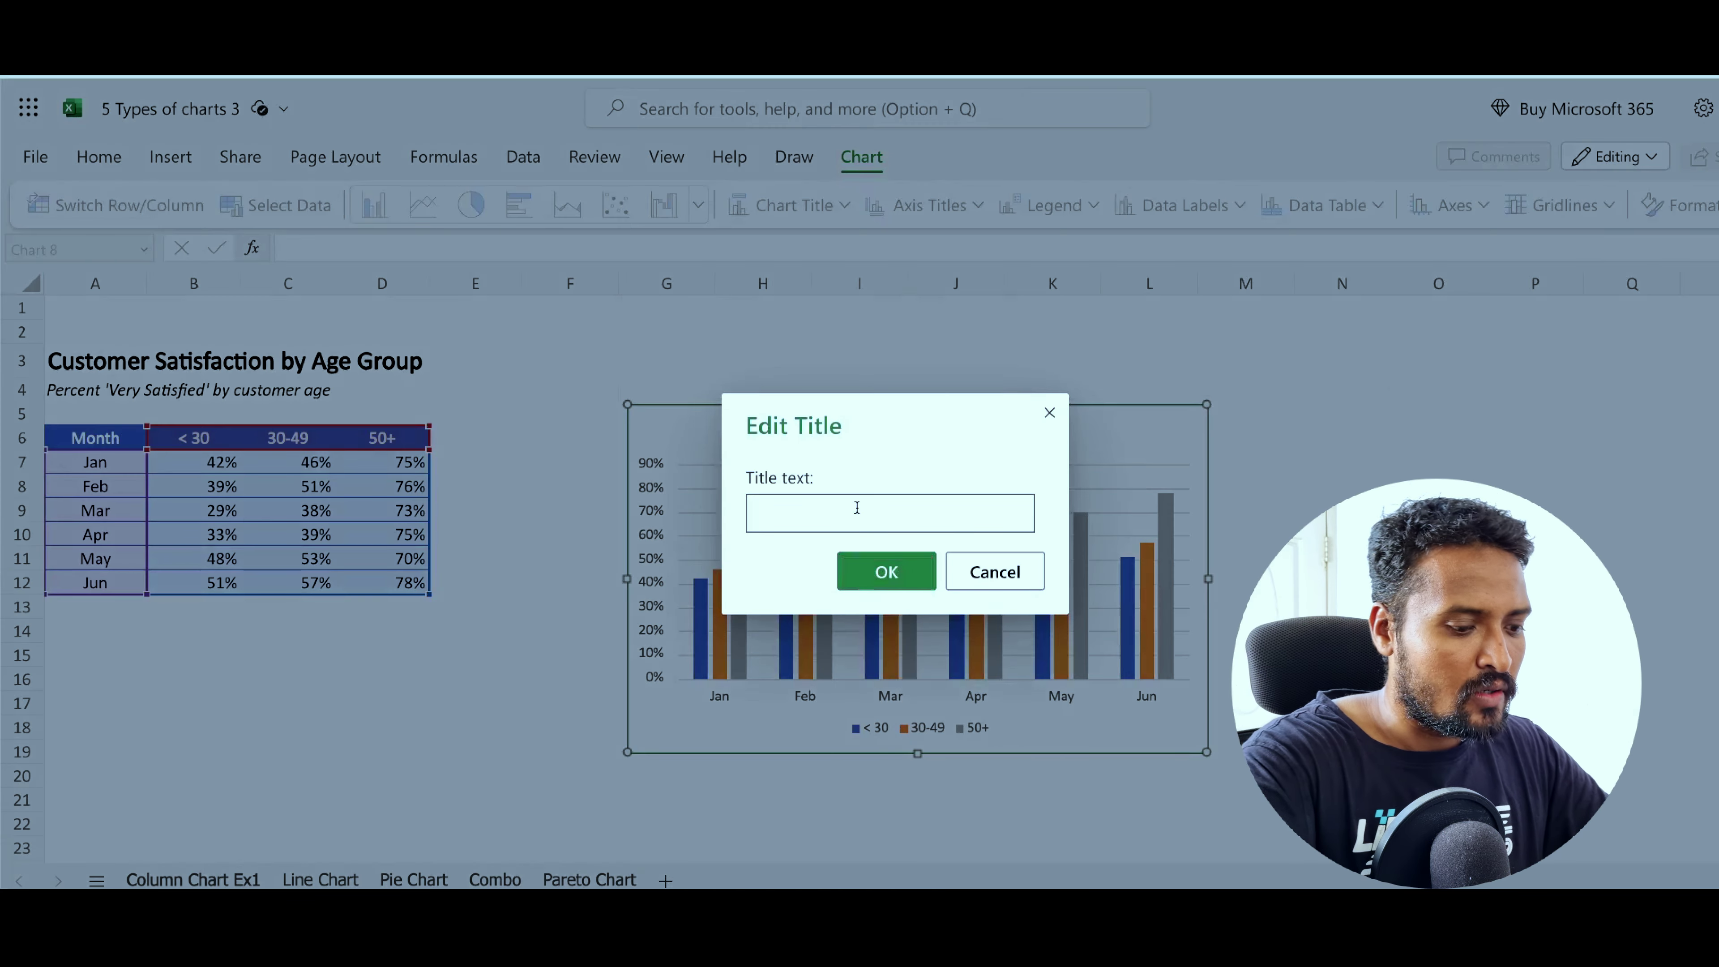
text(Horizatal)
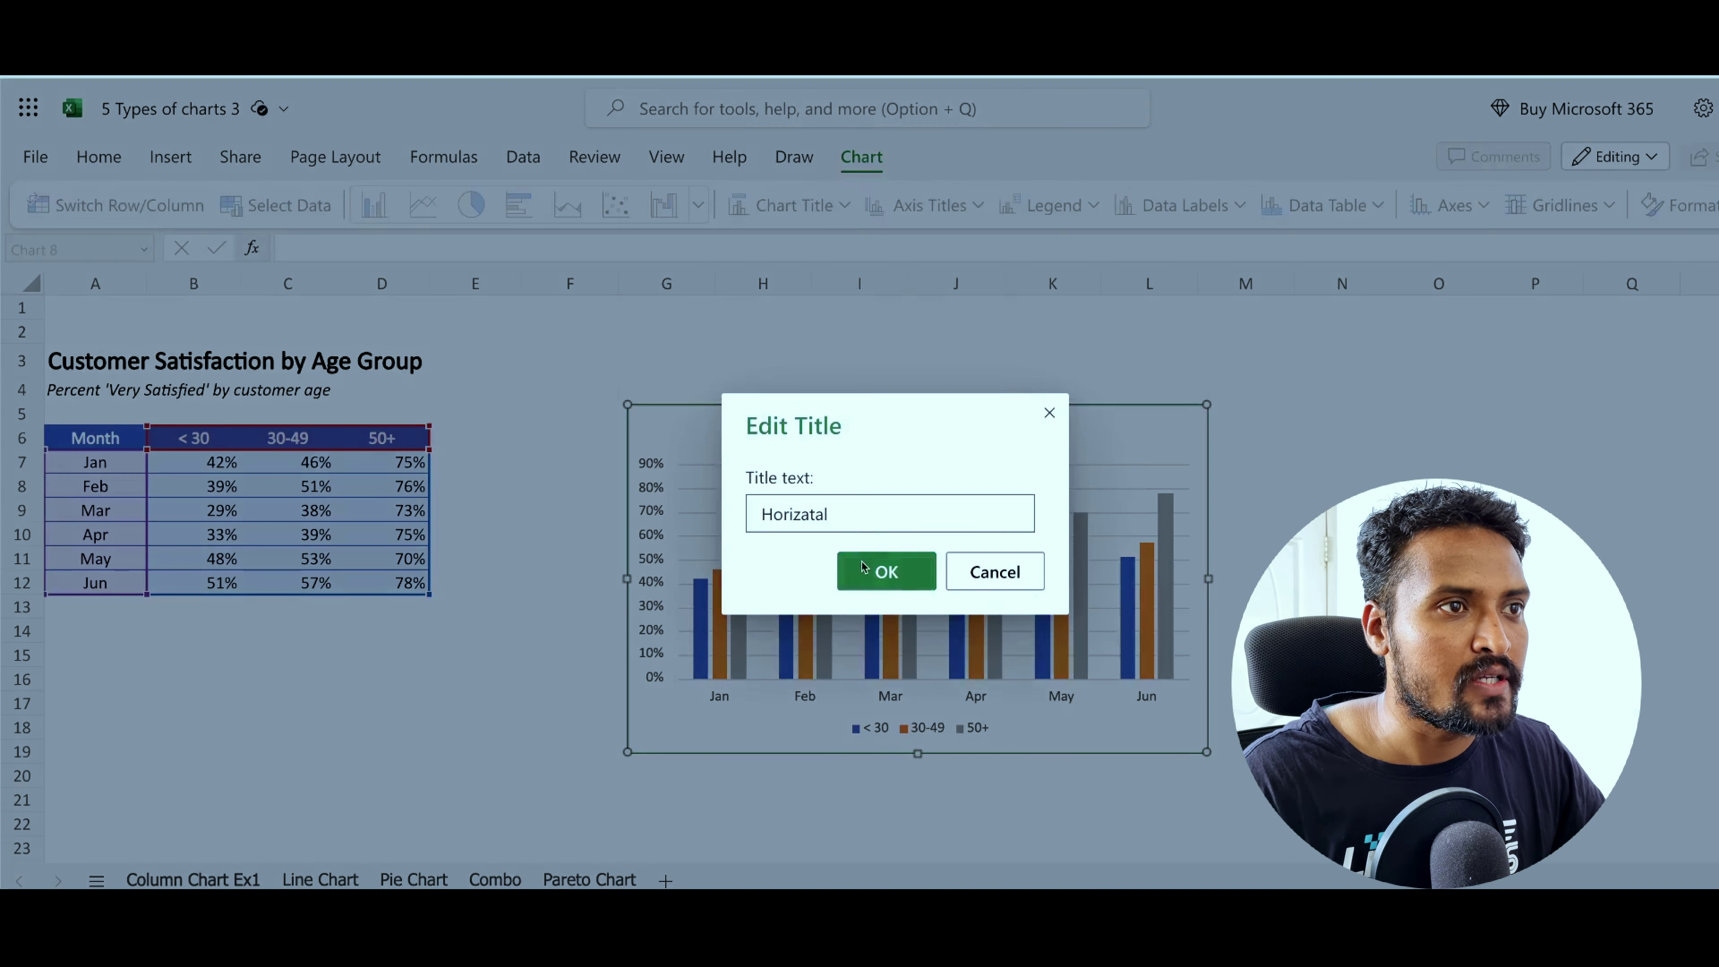
click(861, 582)
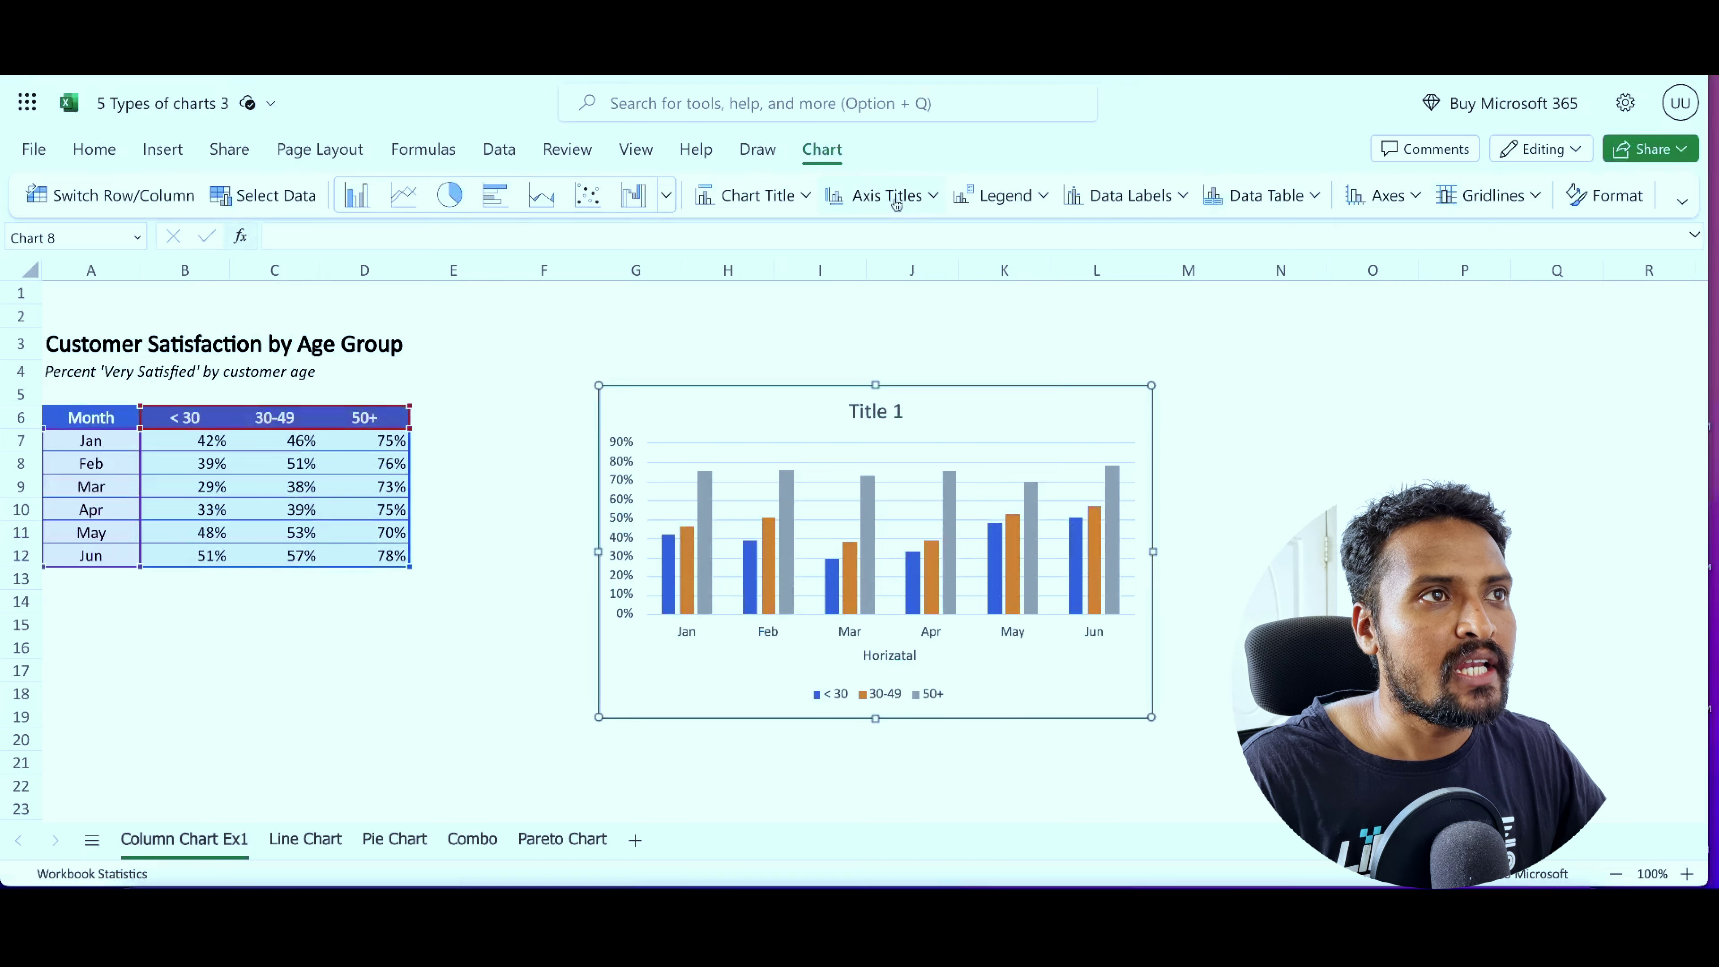
Add a vertical axis title reading 'vertical'.
click(896, 203)
mouse_move(954, 274)
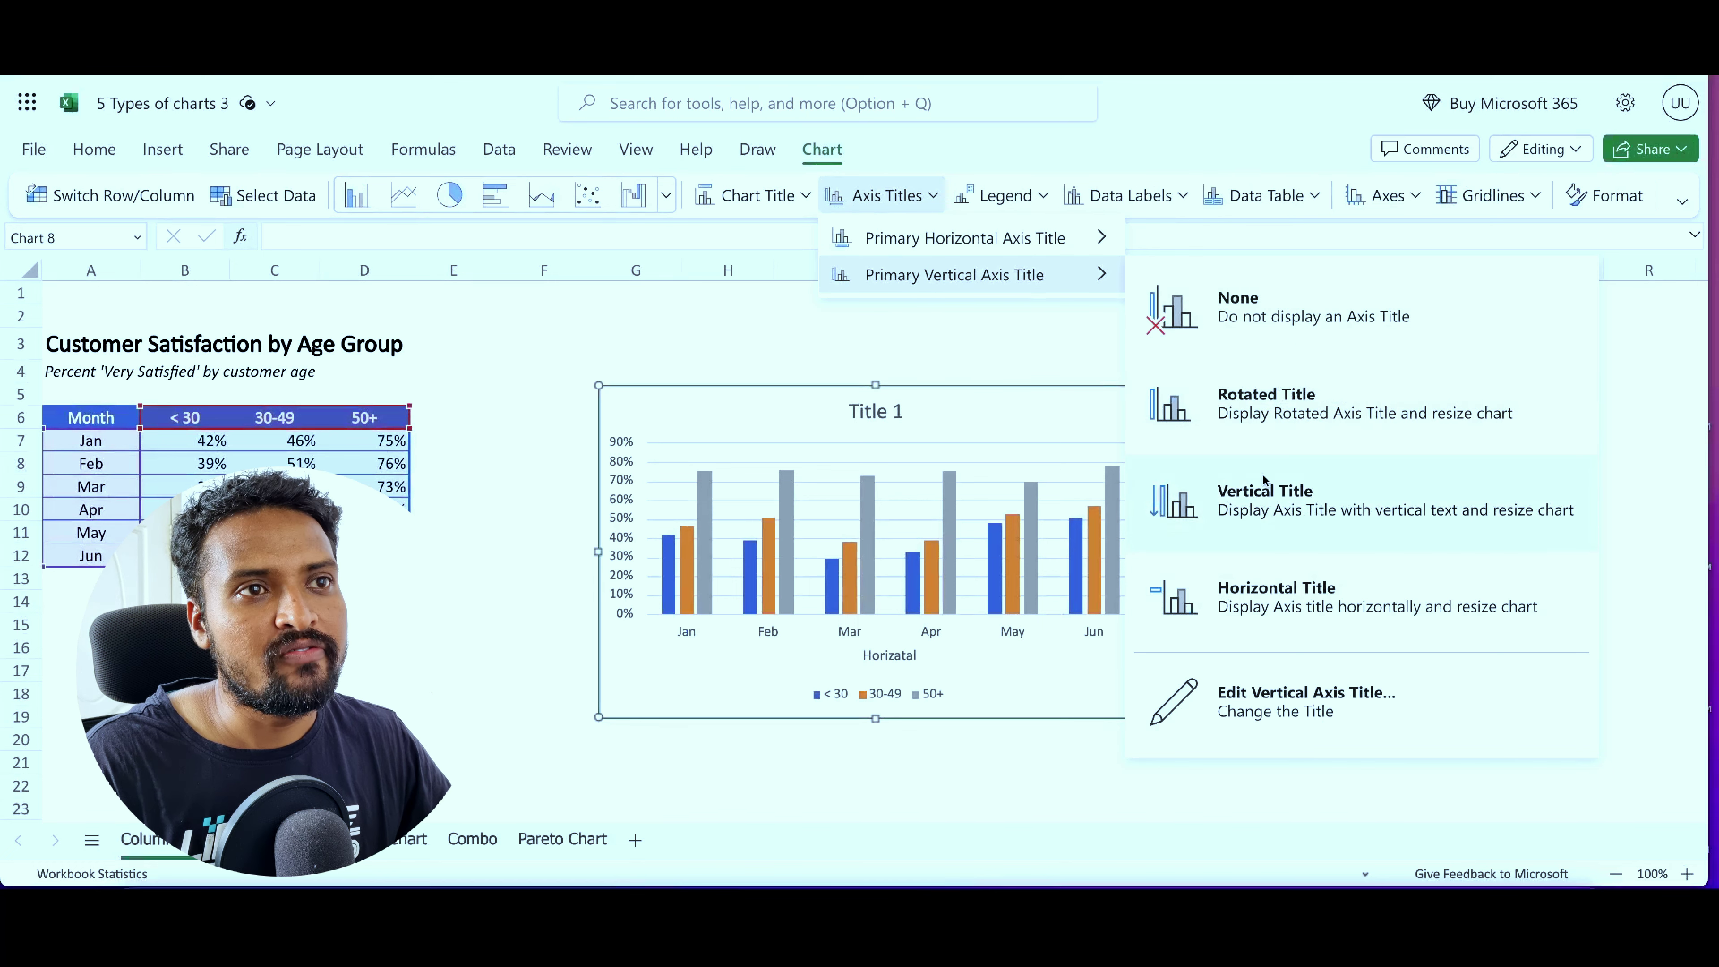
click(1298, 504)
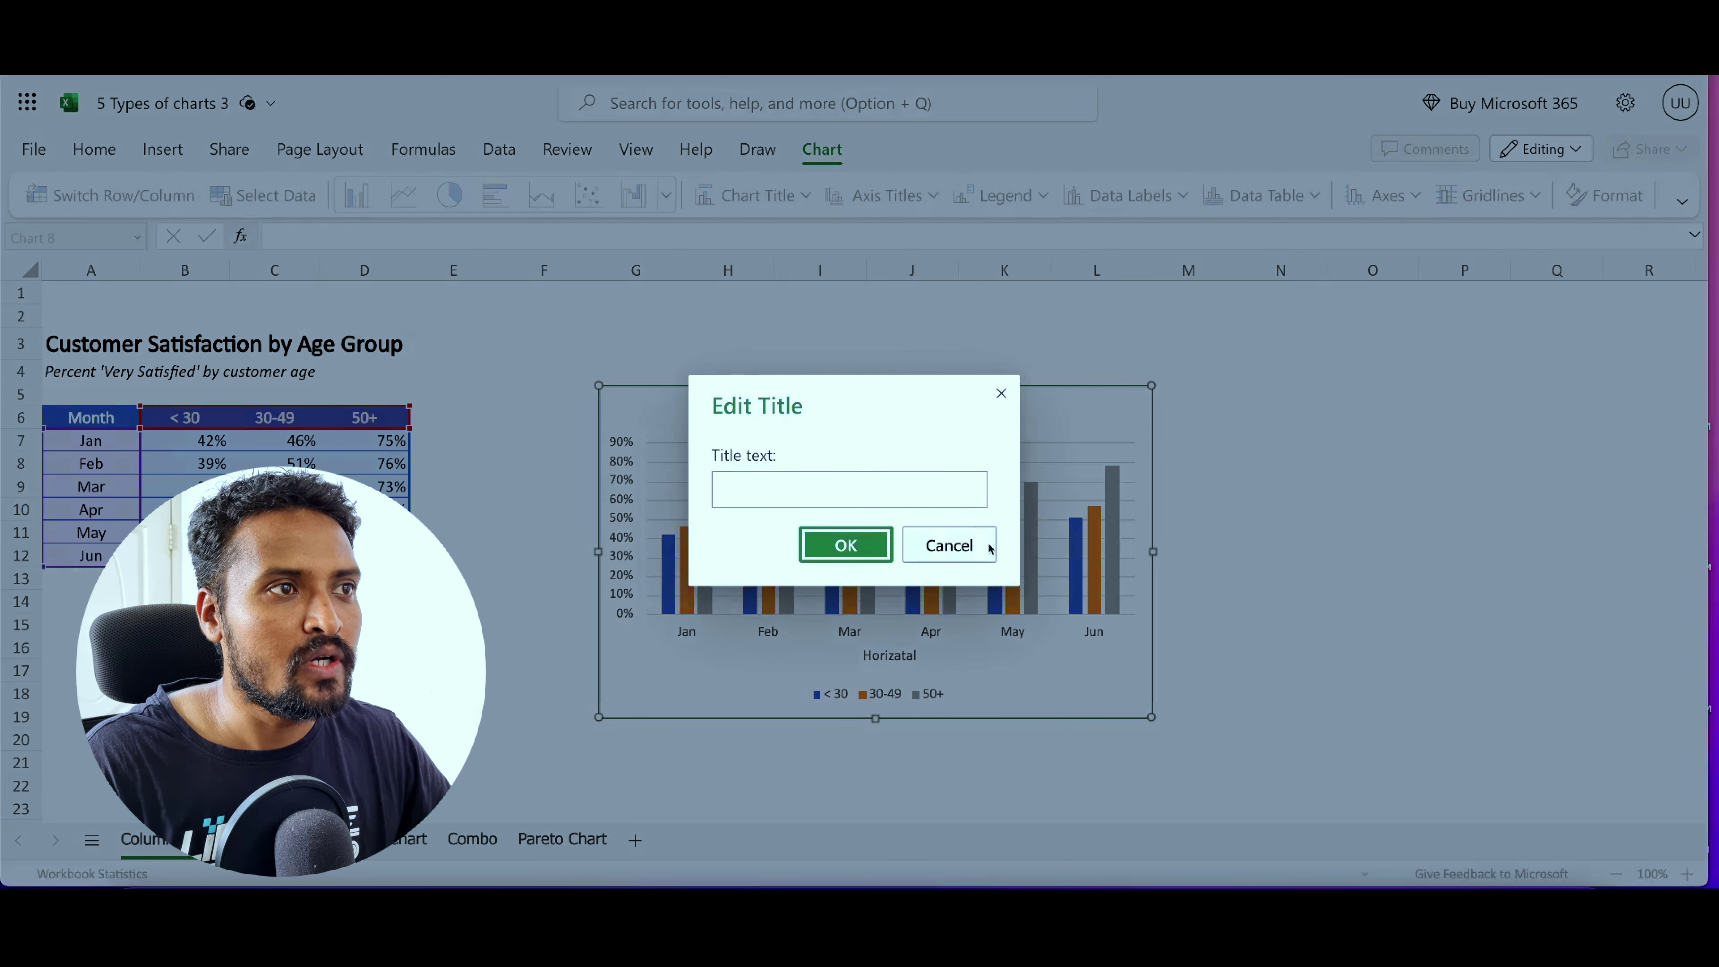
text(vertical)
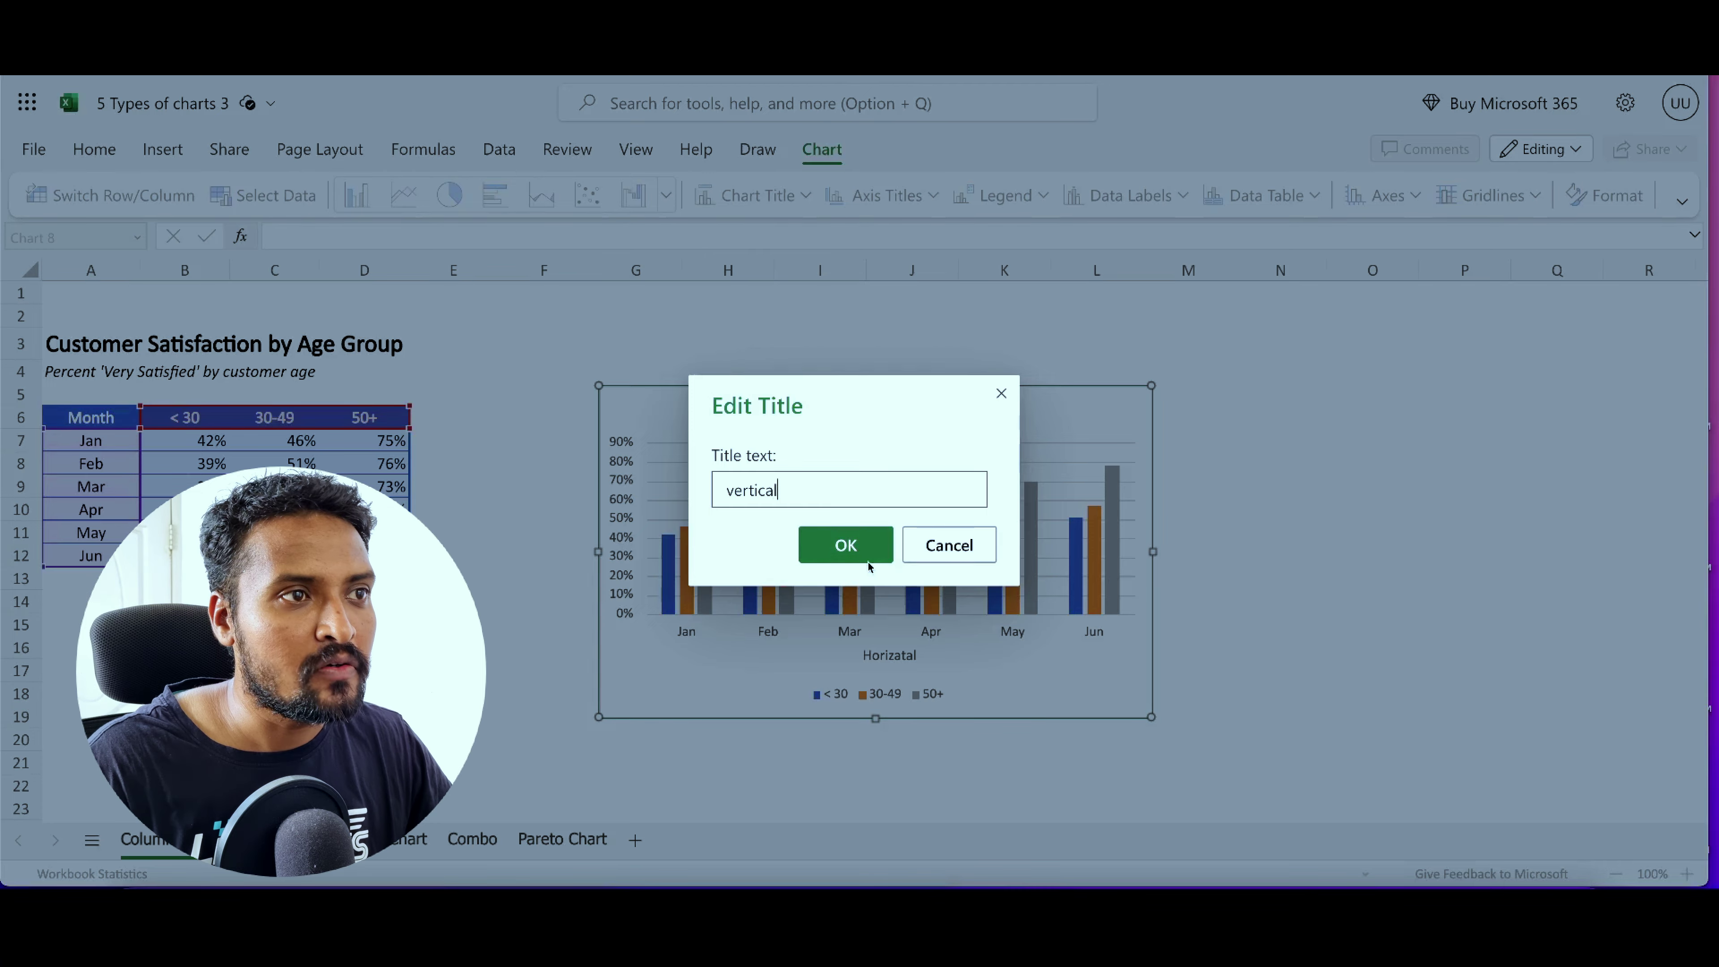
click(846, 545)
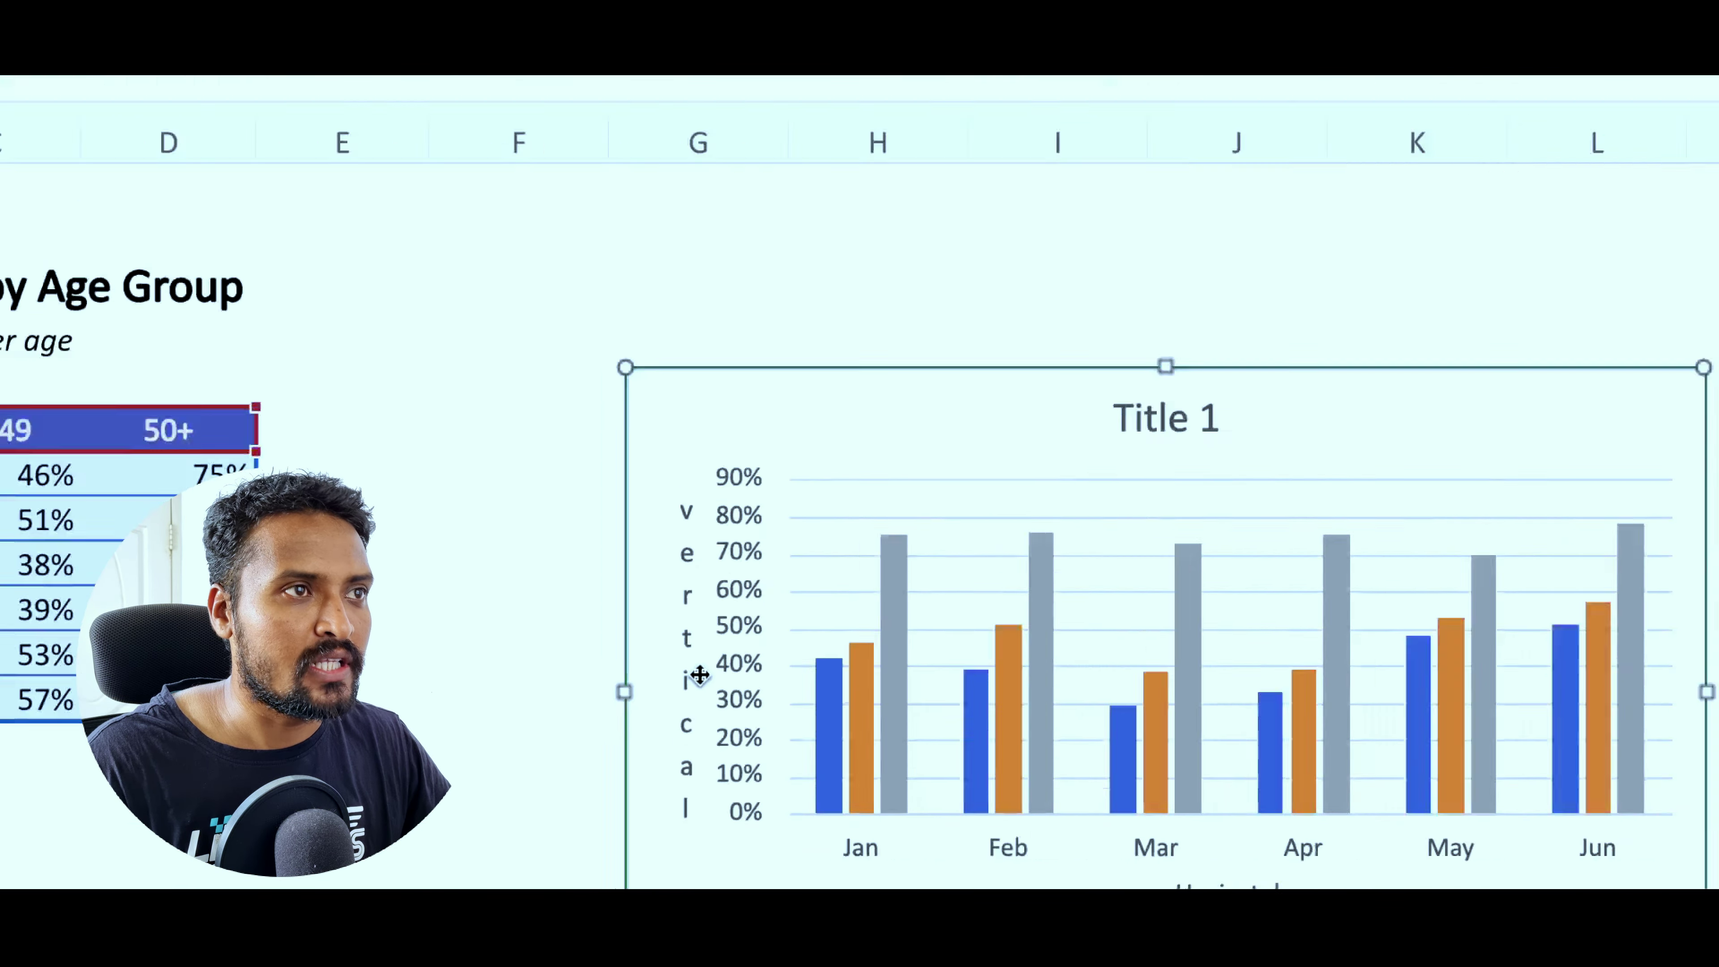
Switch the vertical axis title to the rotated layout beside the percentage scale.
click(927, 200)
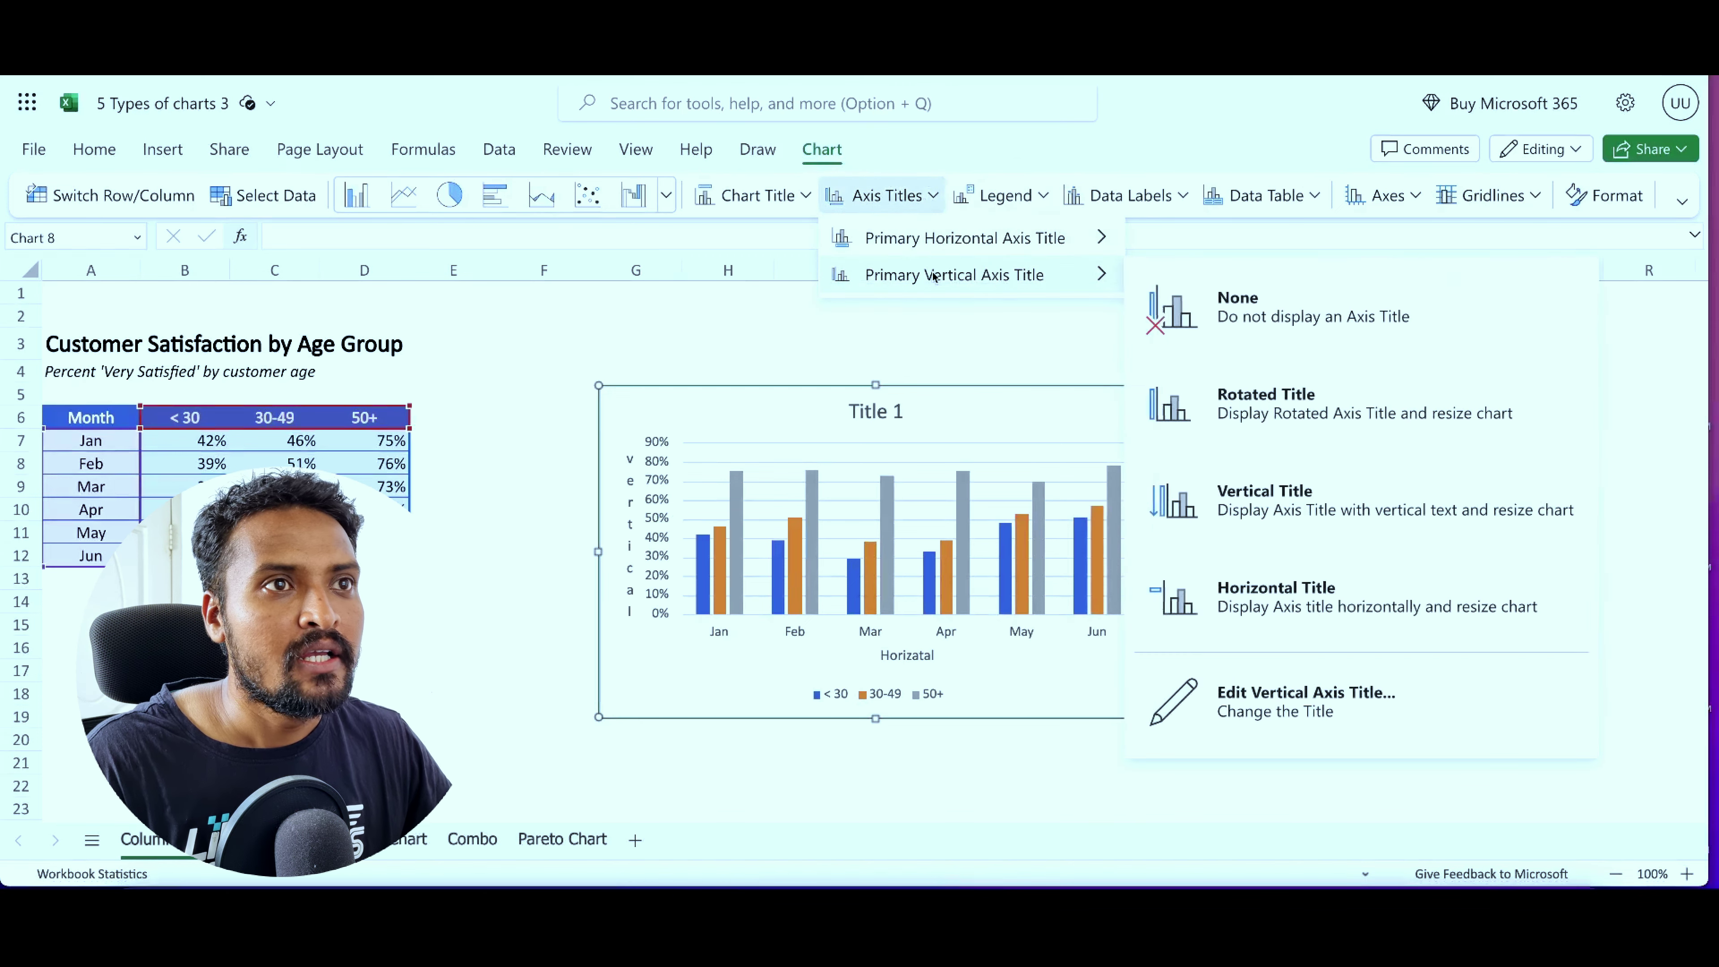
click(1279, 416)
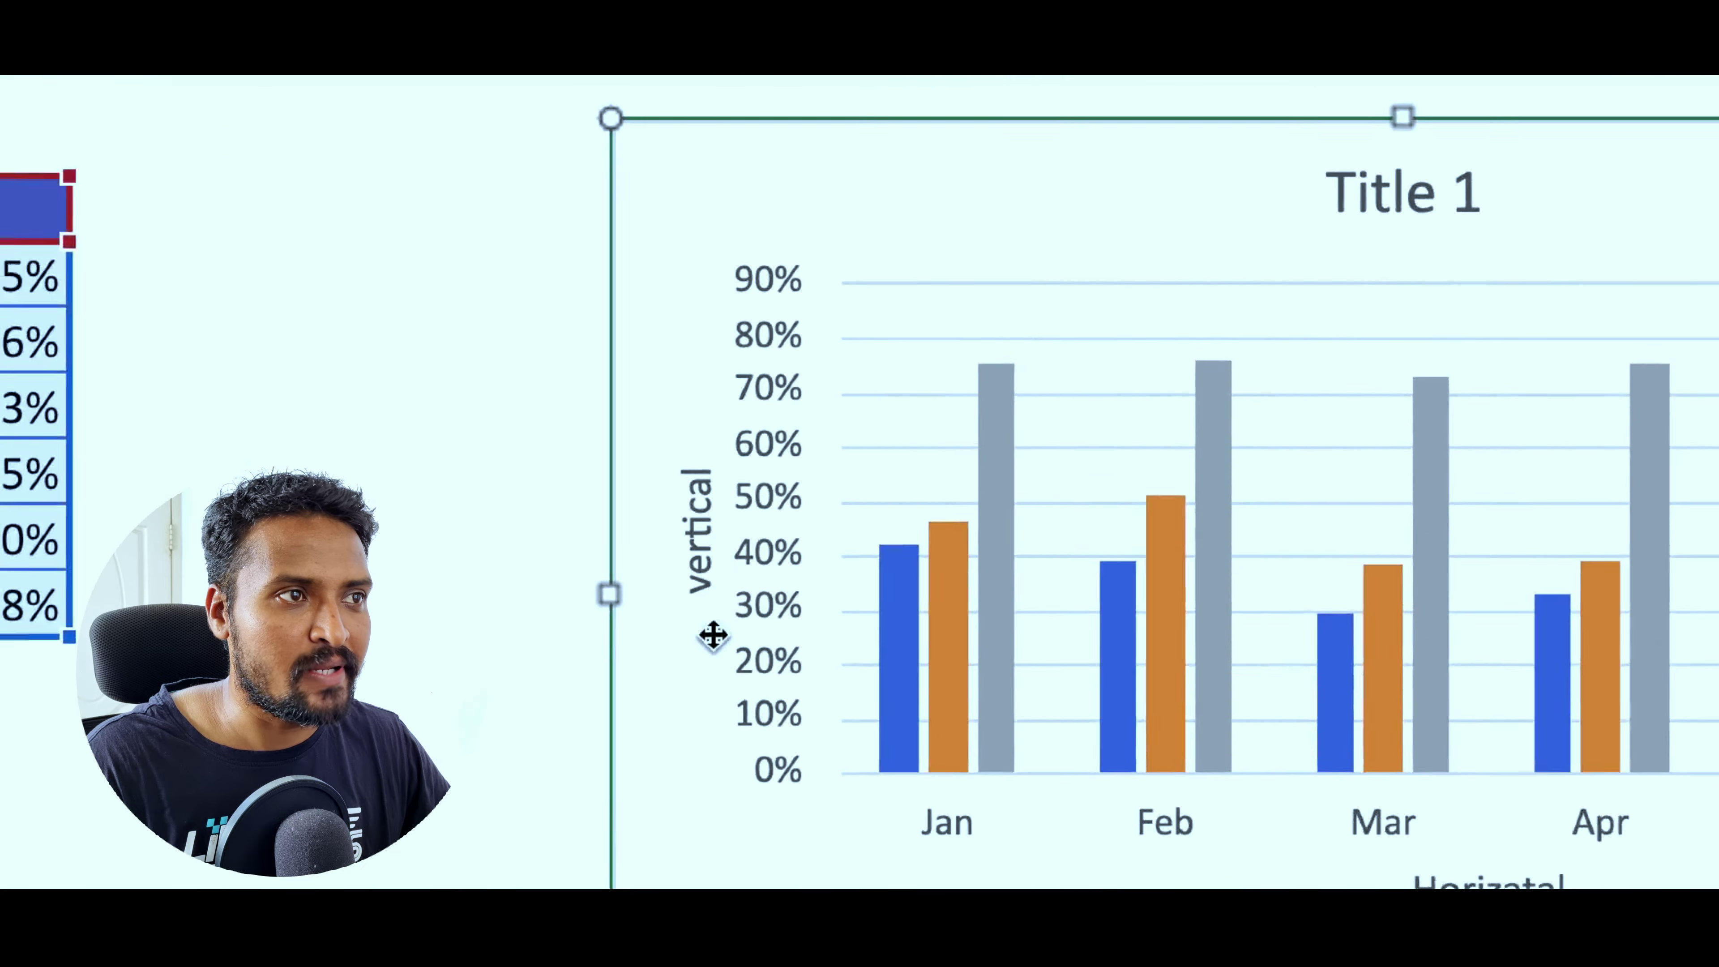
click(704, 494)
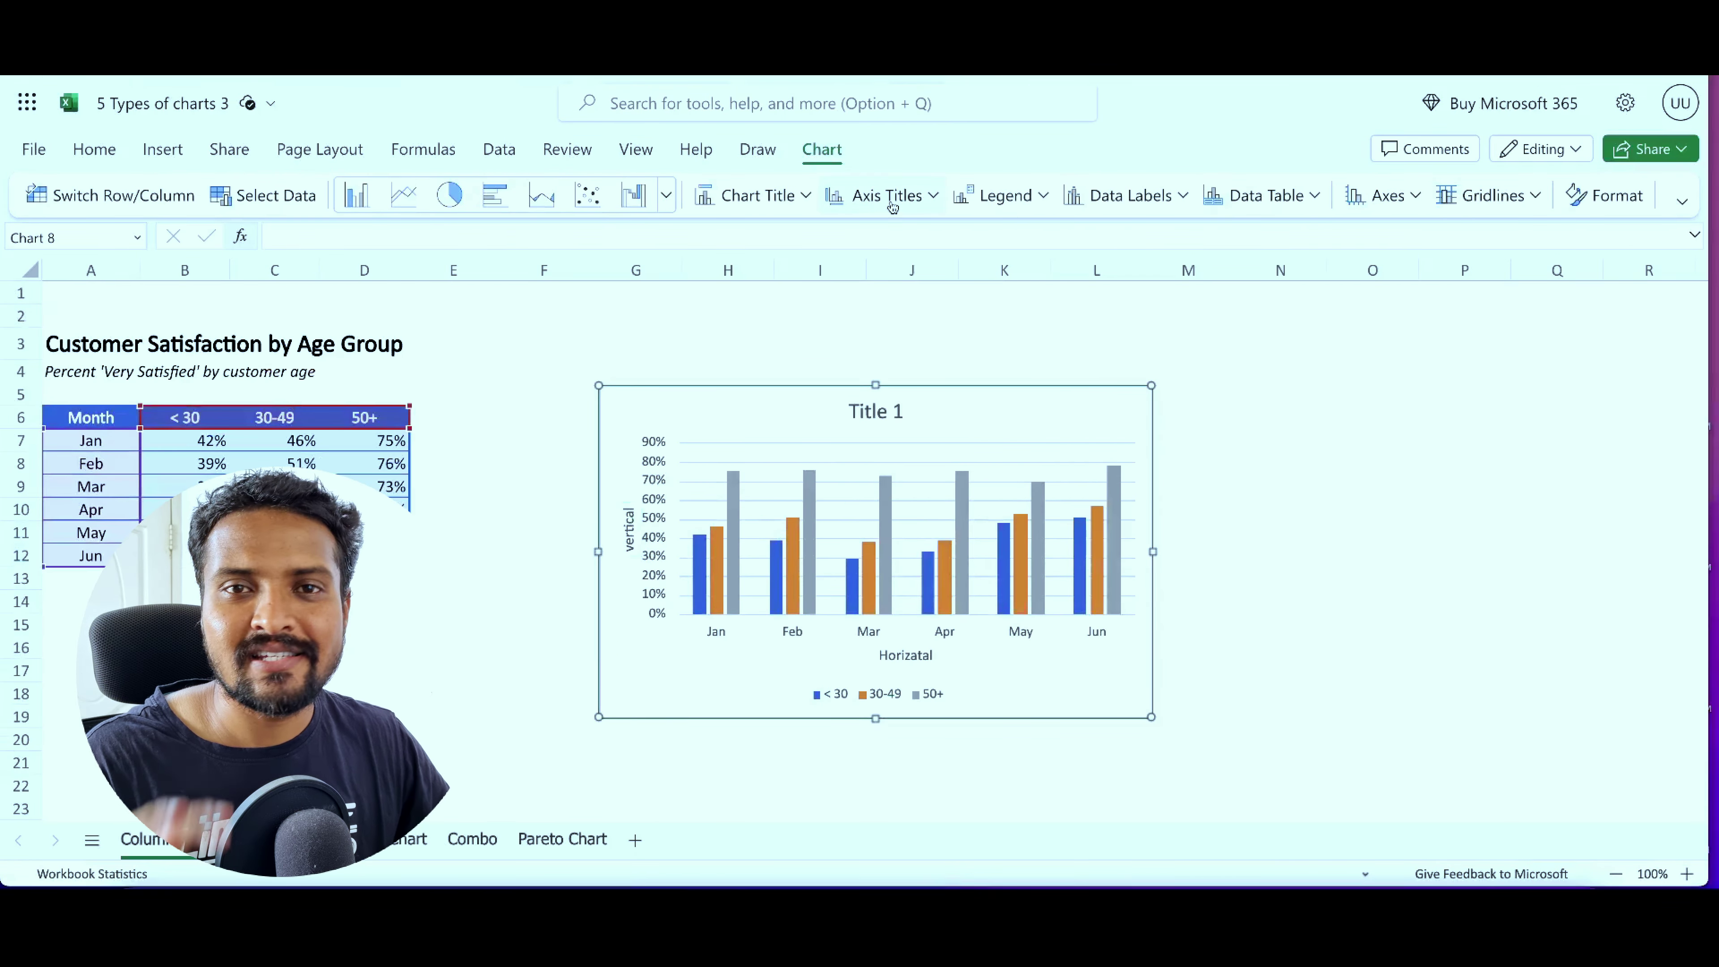
click(1041, 197)
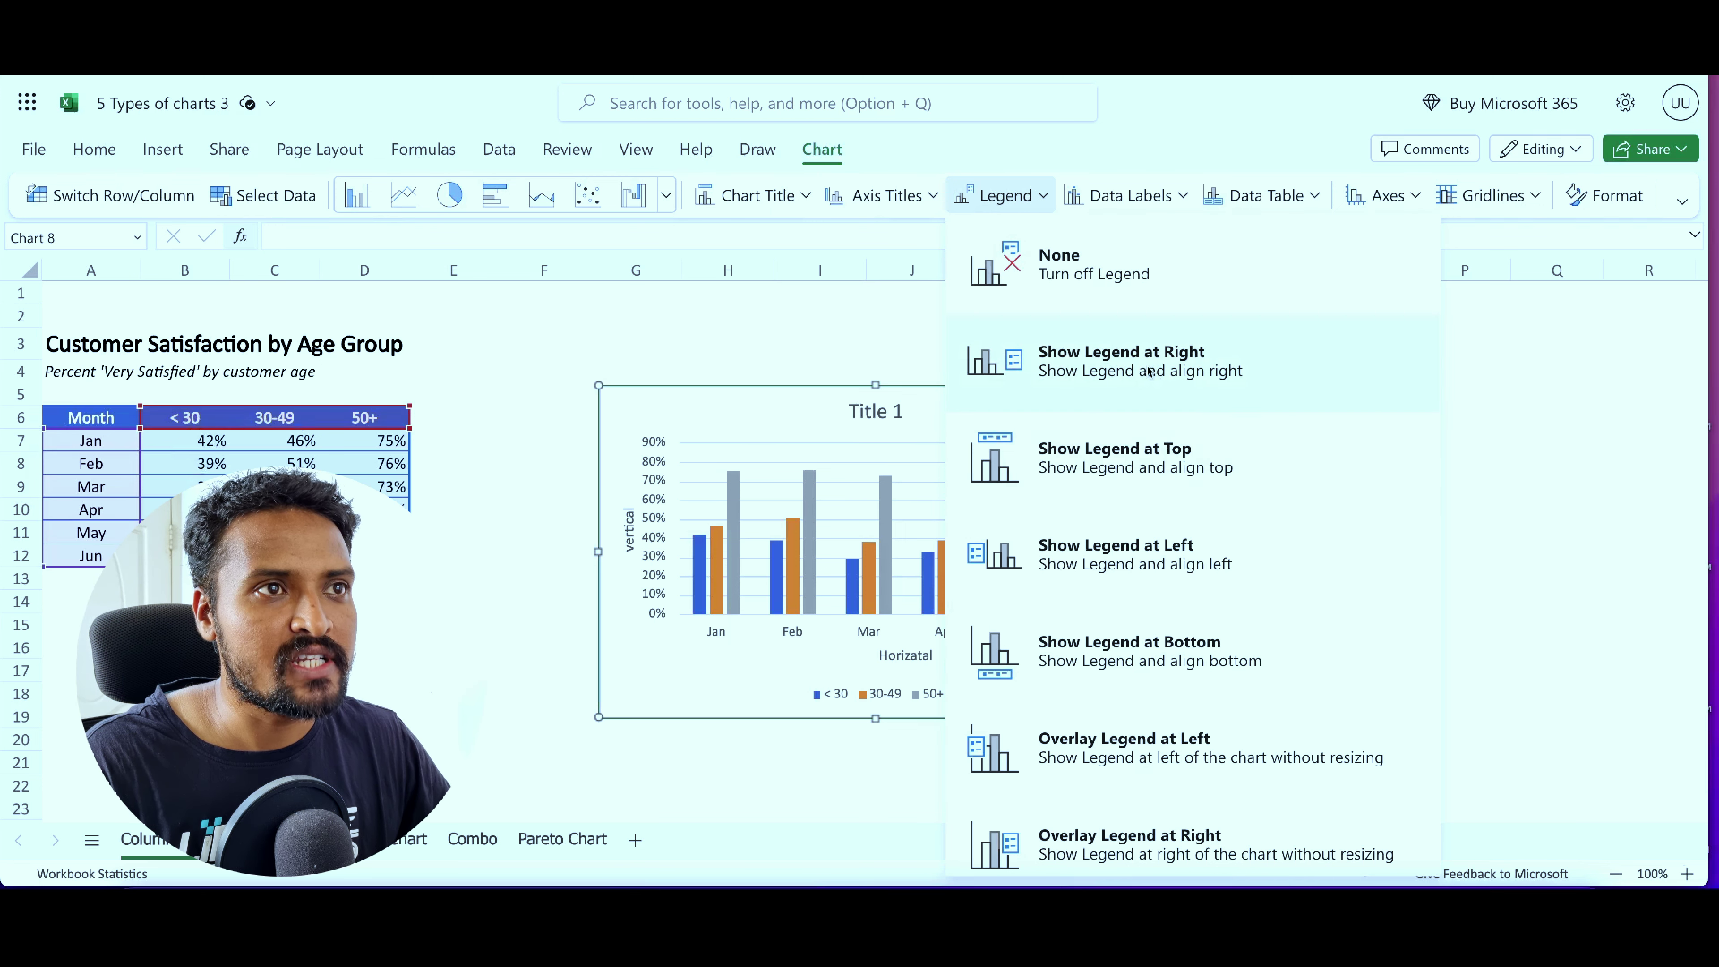
click(1136, 360)
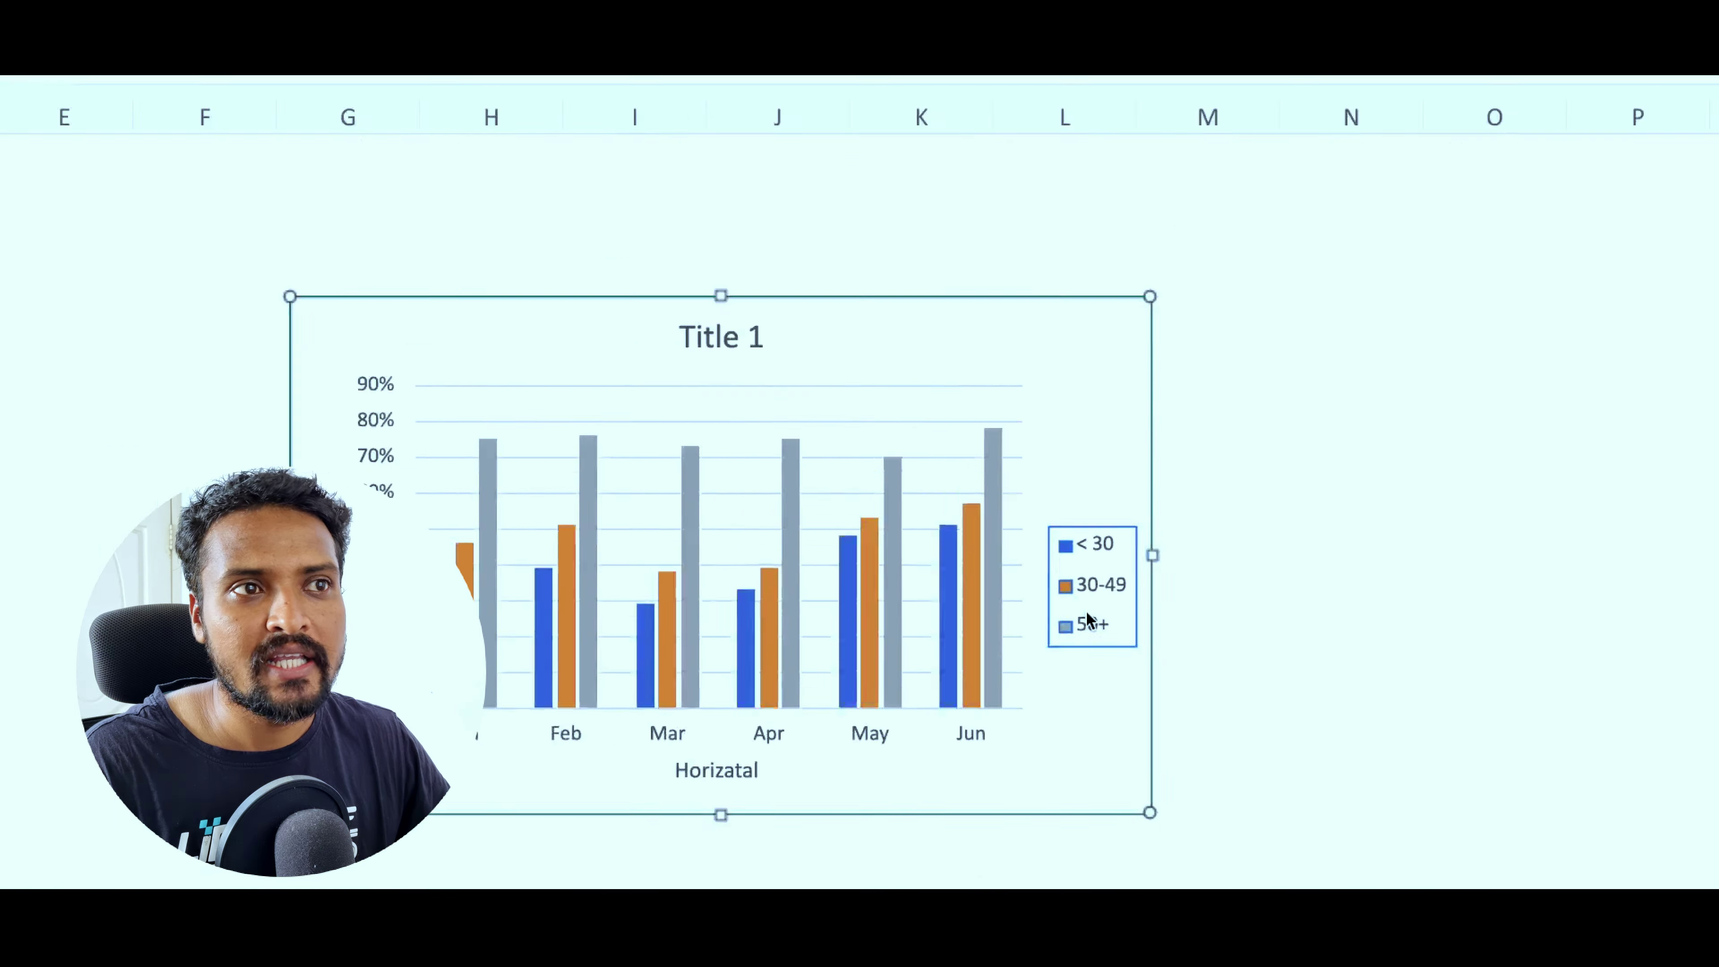
click(1036, 199)
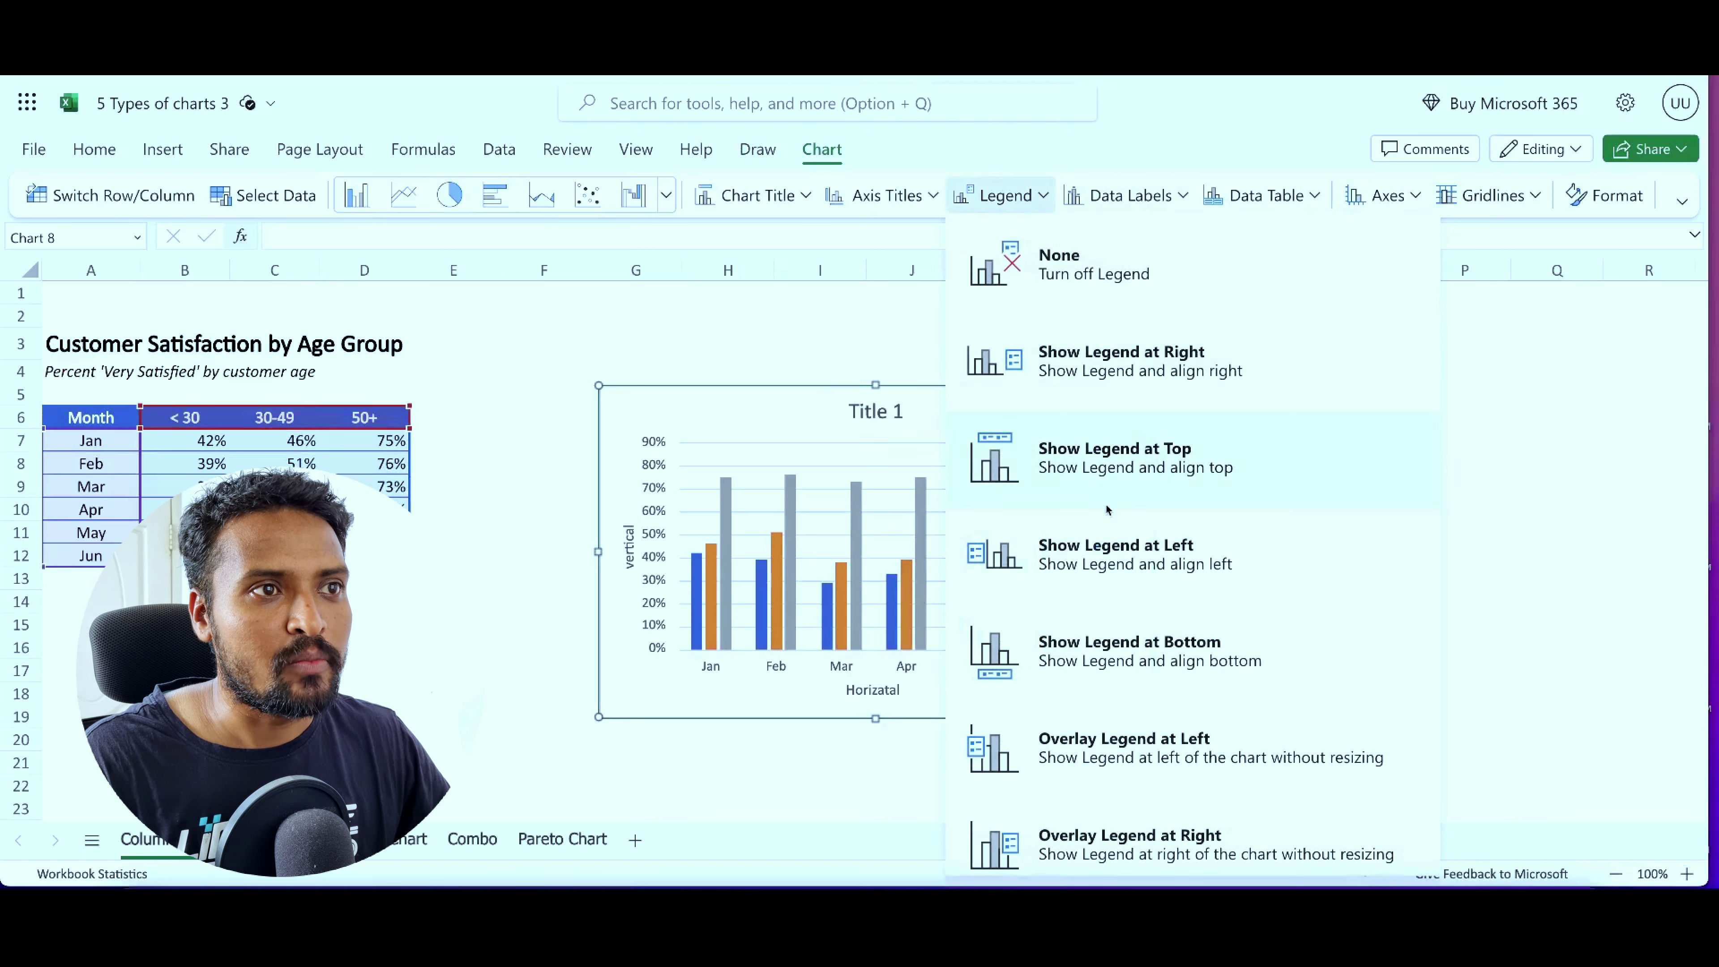
click(1104, 567)
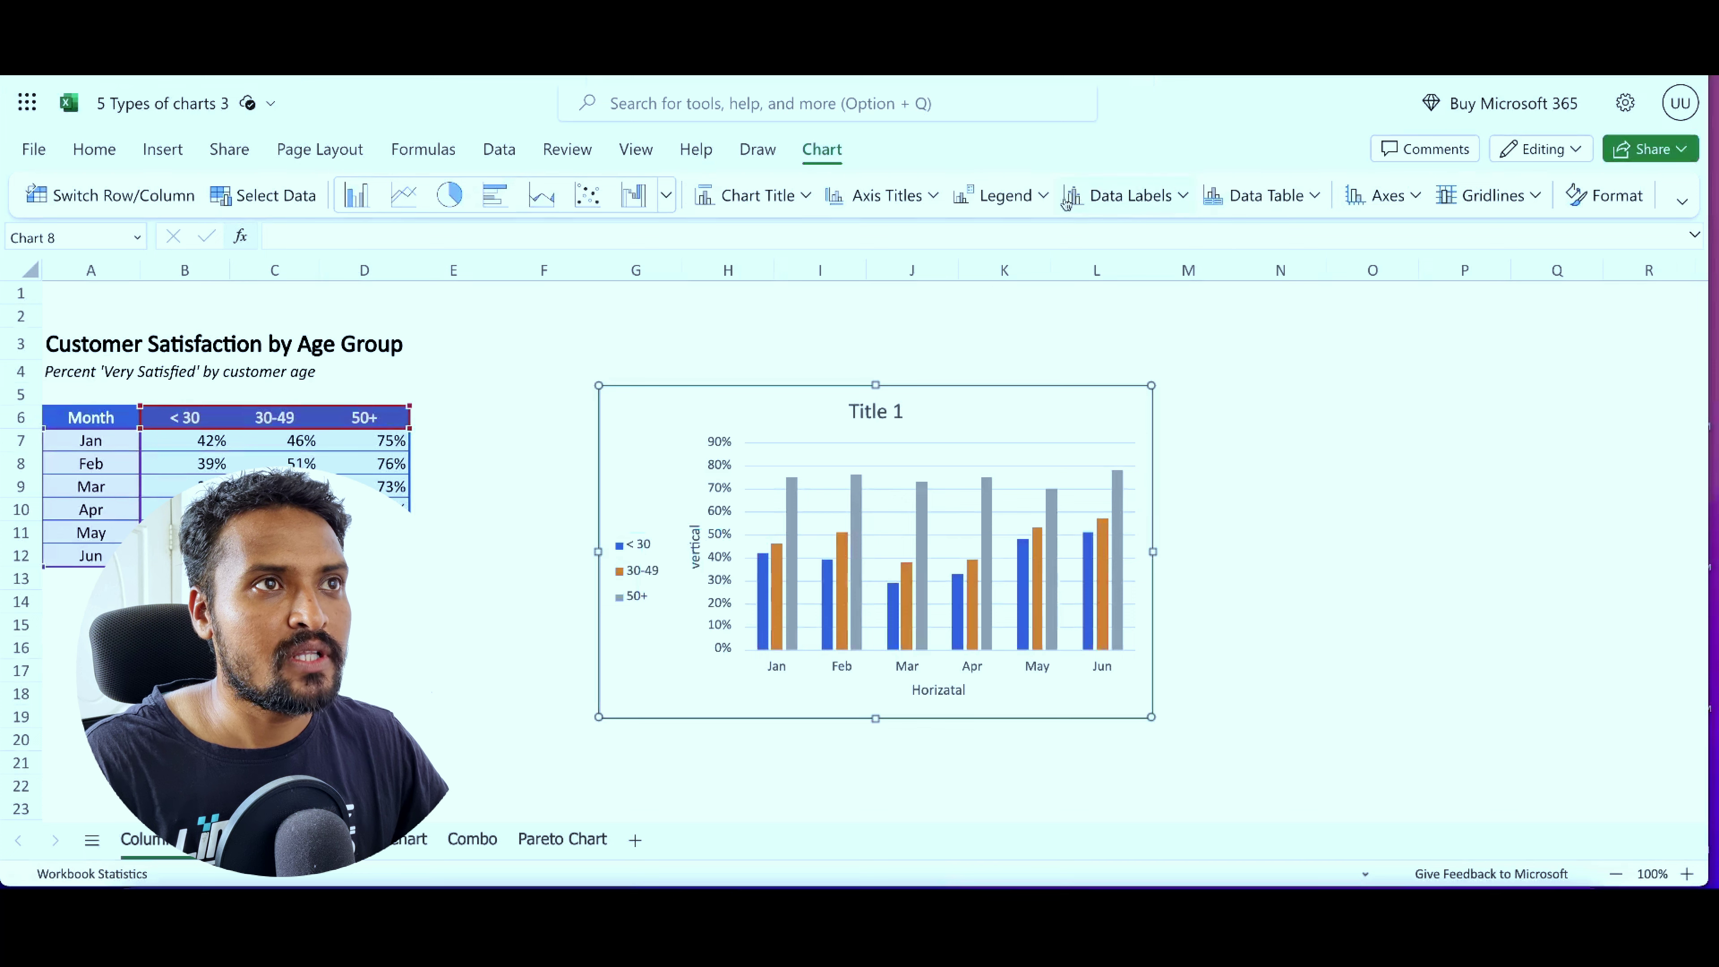
click(1043, 199)
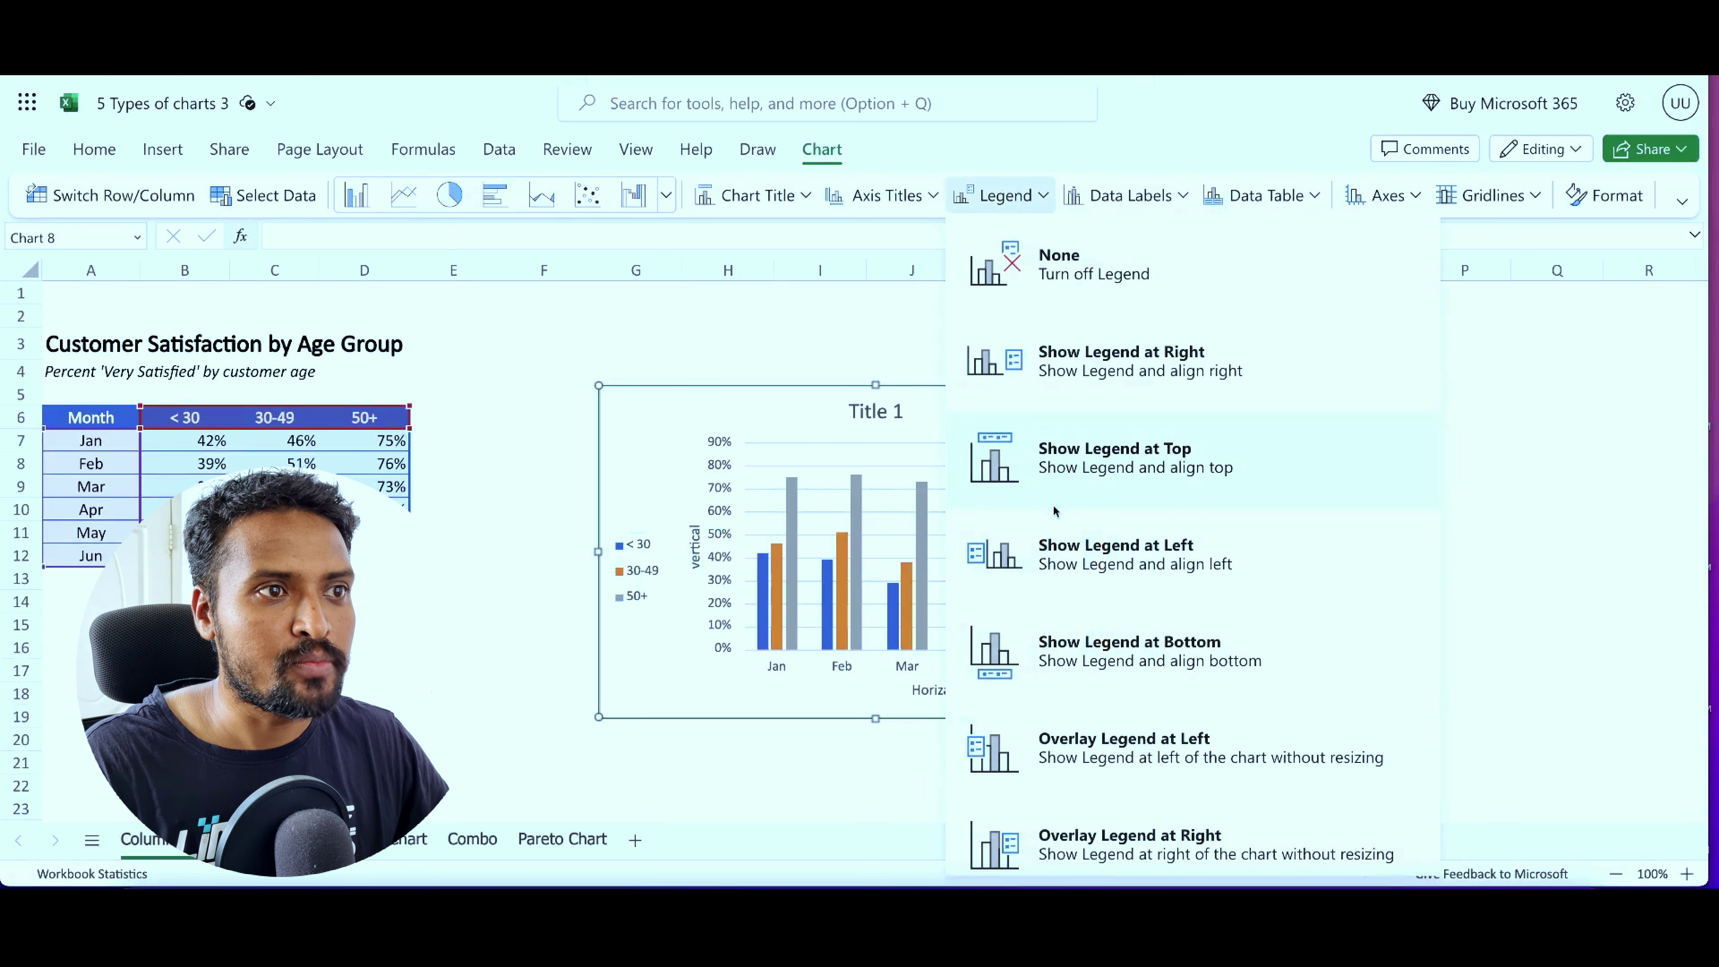
click(1132, 655)
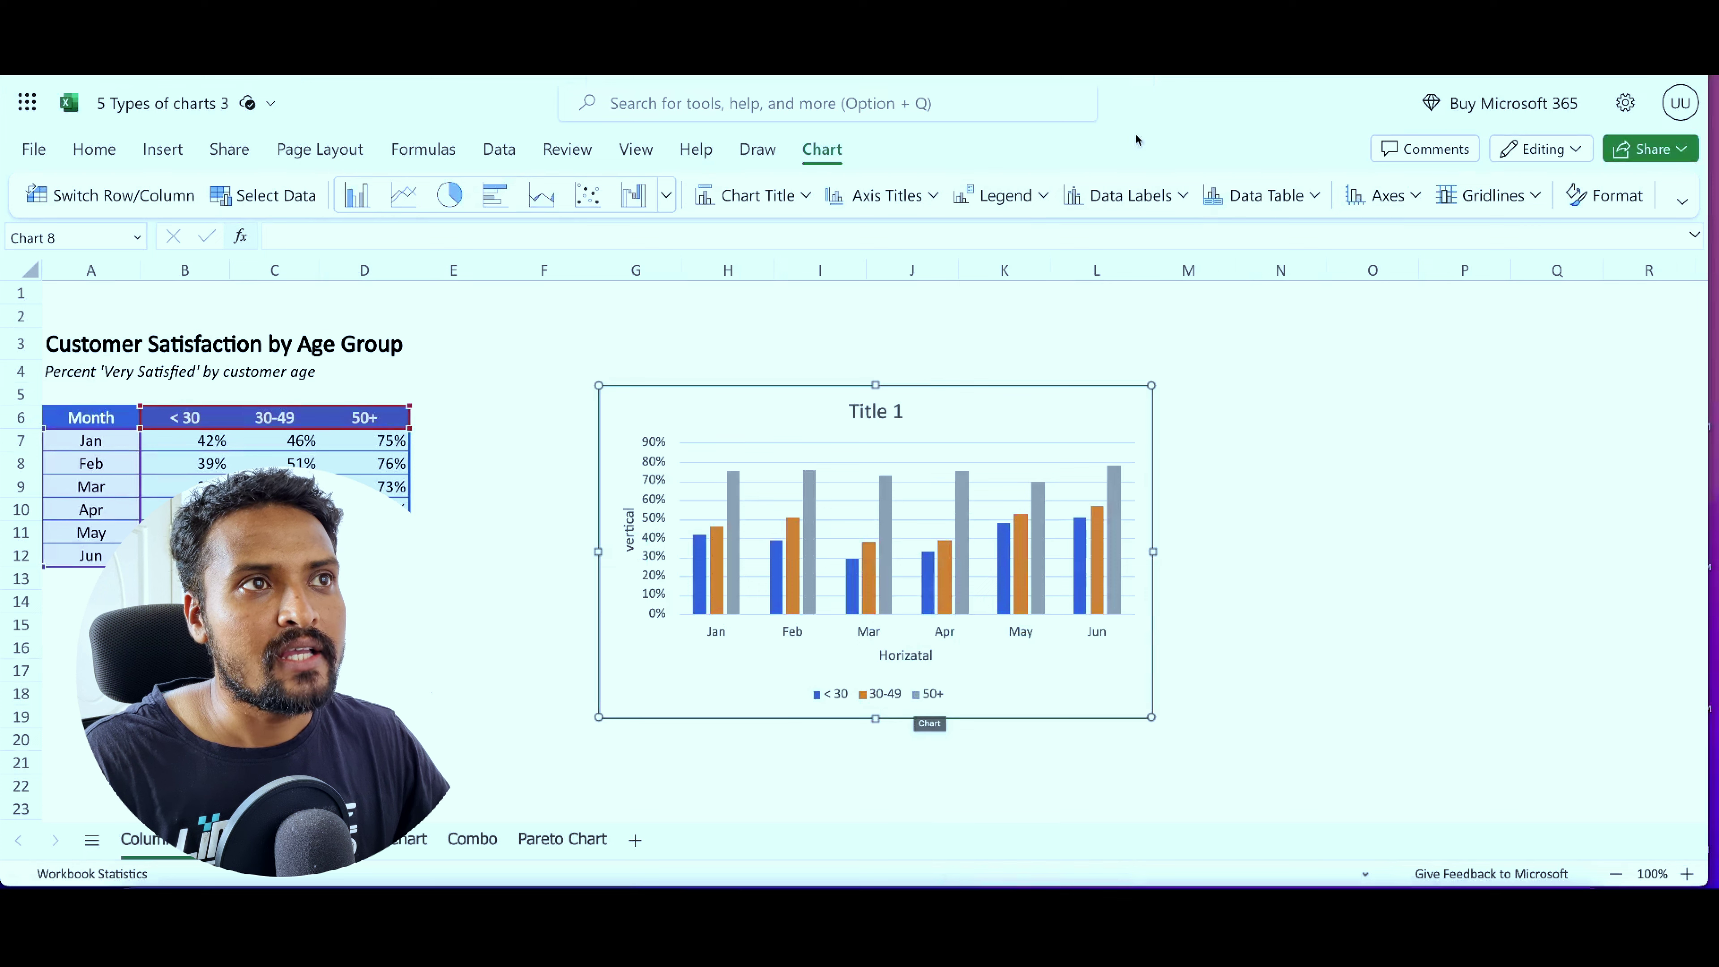
Try percentage data labels at the inside base, then outside the bar ends.
click(1184, 197)
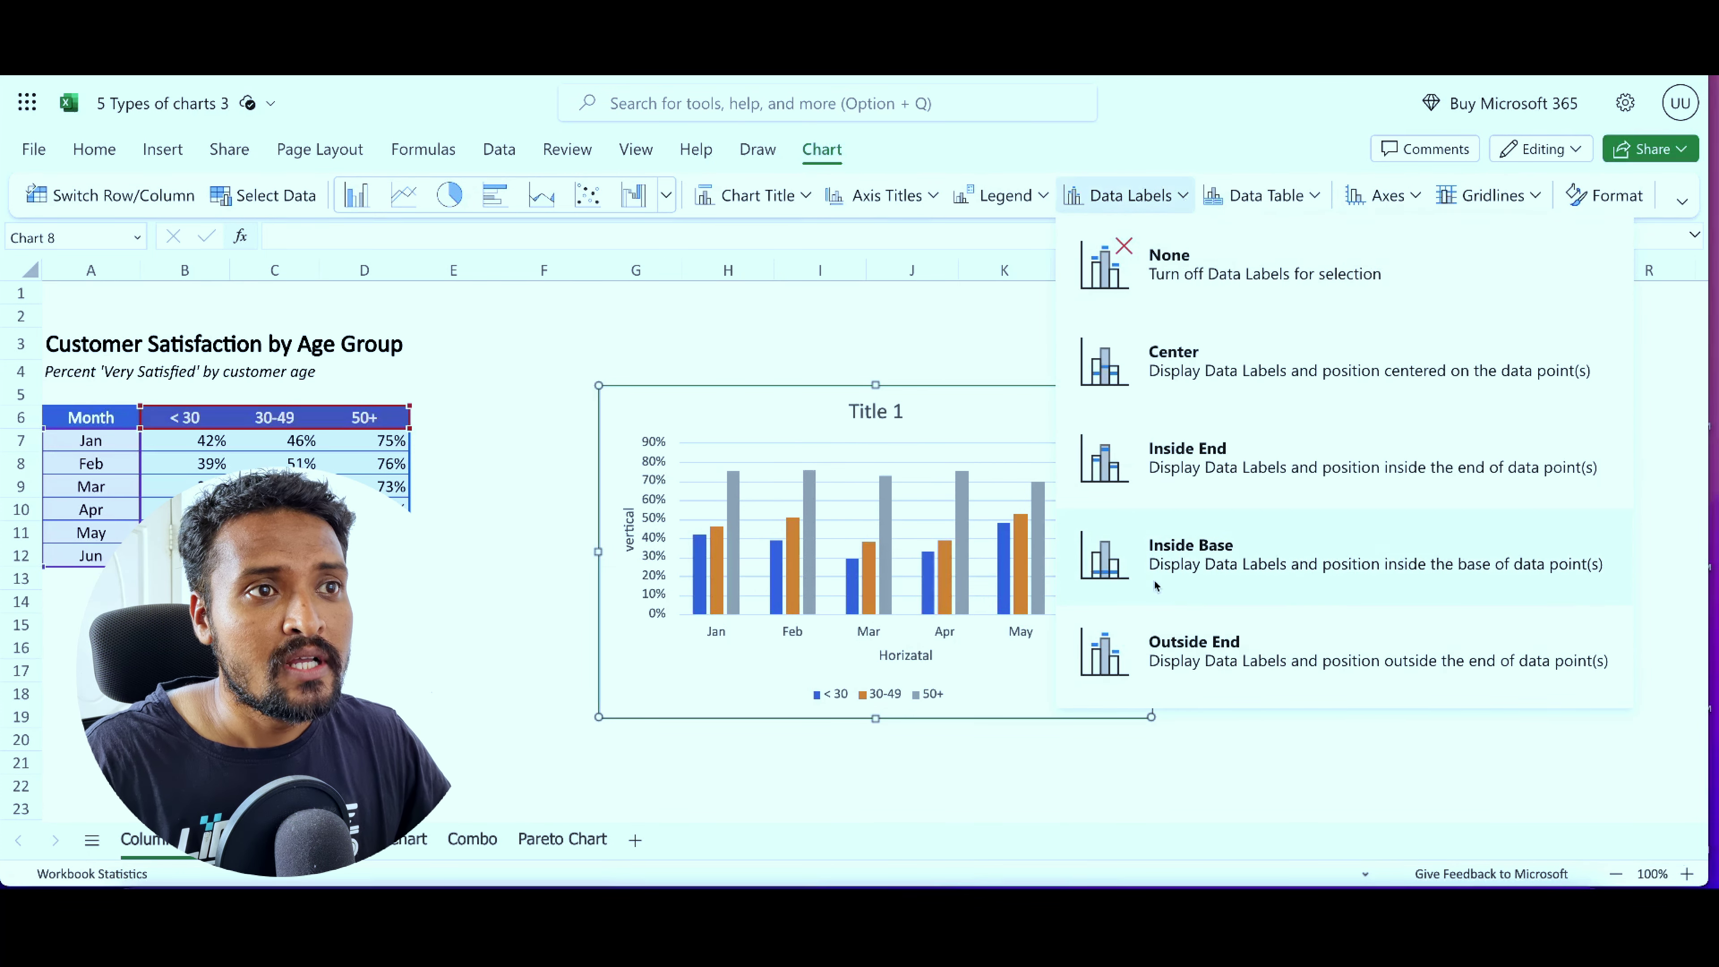
click(1237, 561)
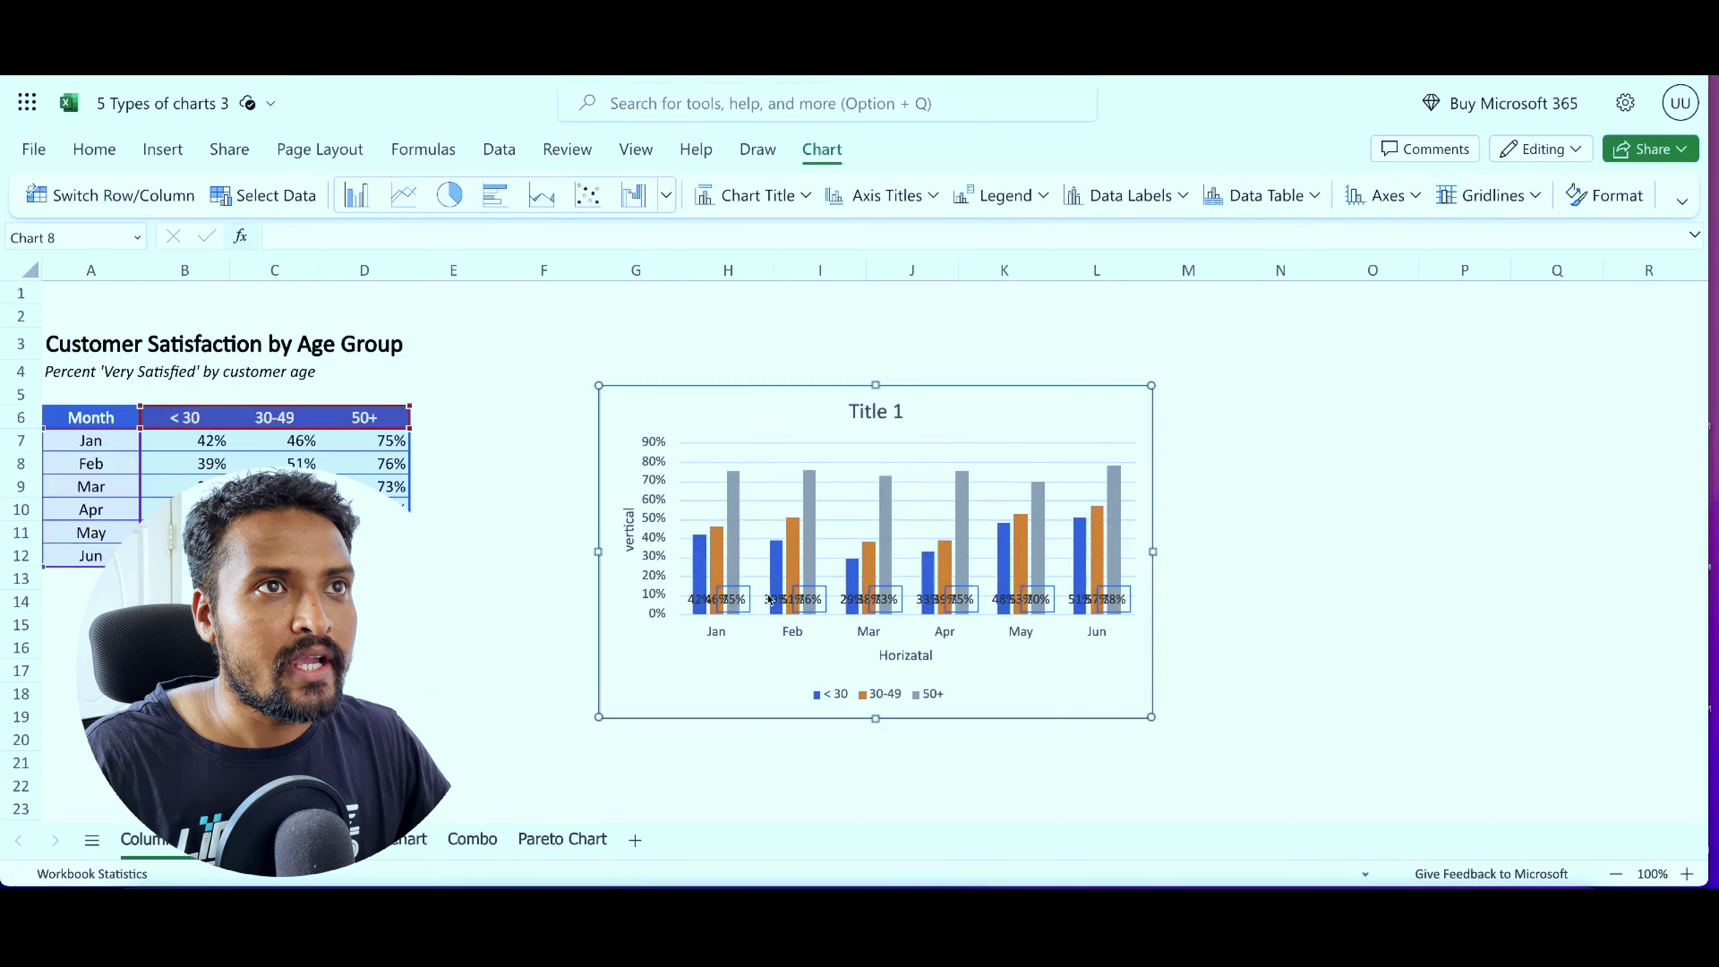
click(1316, 198)
click(1181, 196)
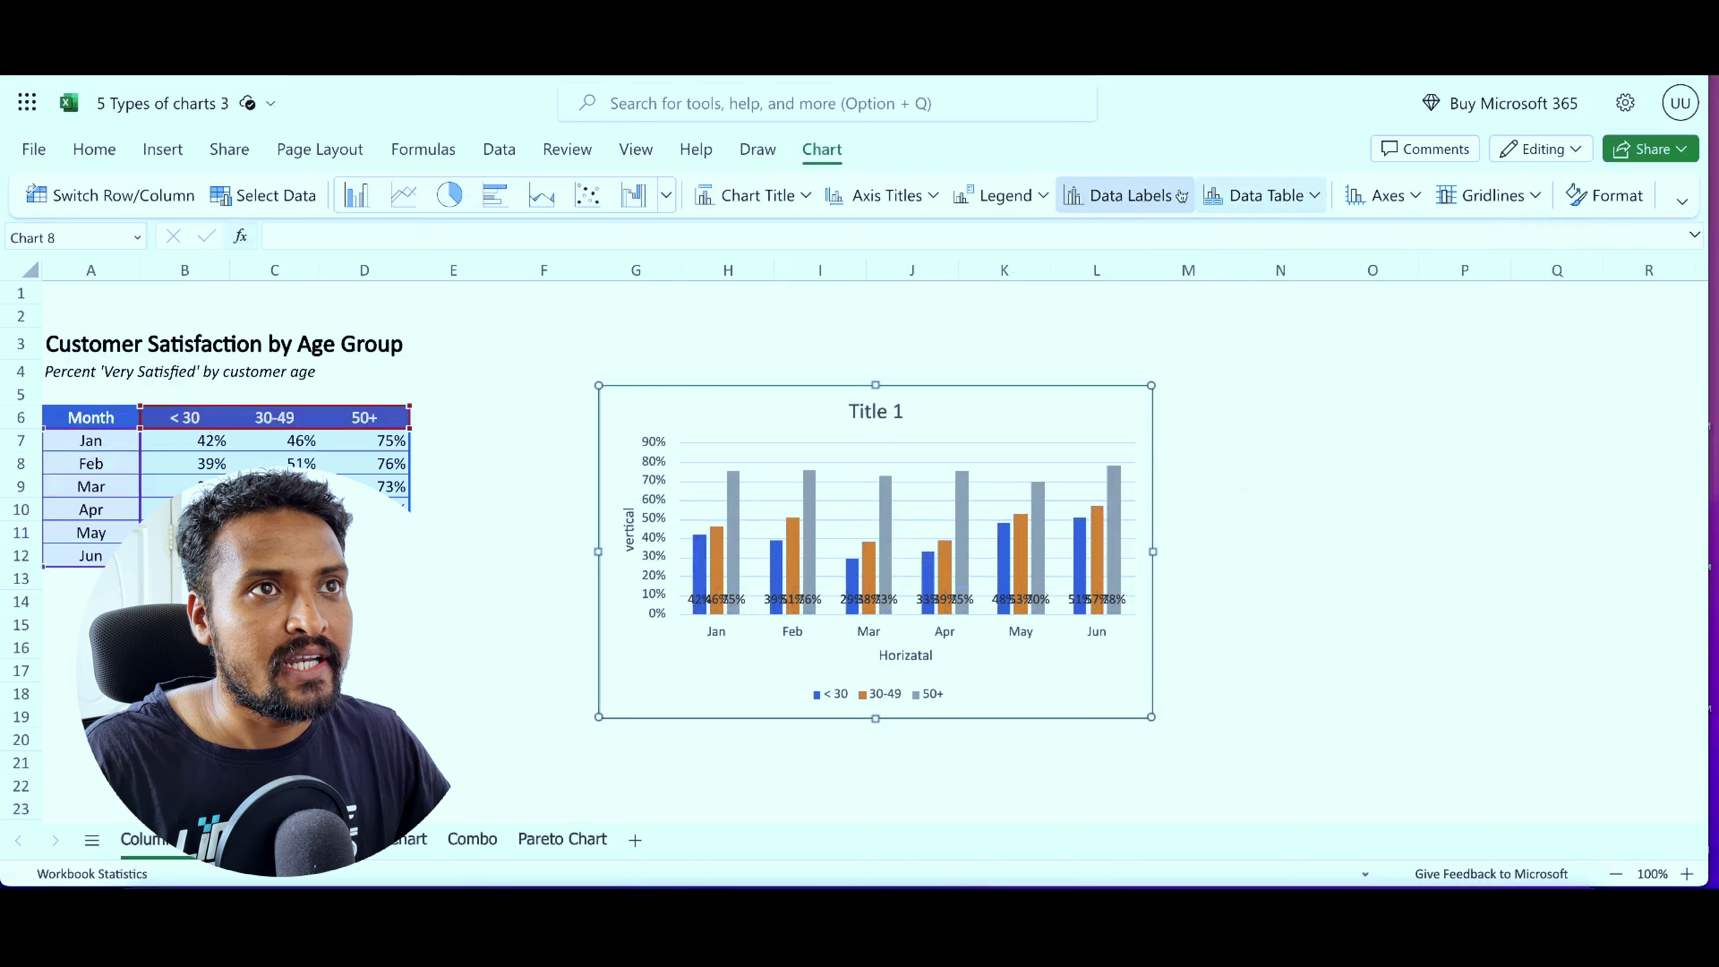
click(1207, 650)
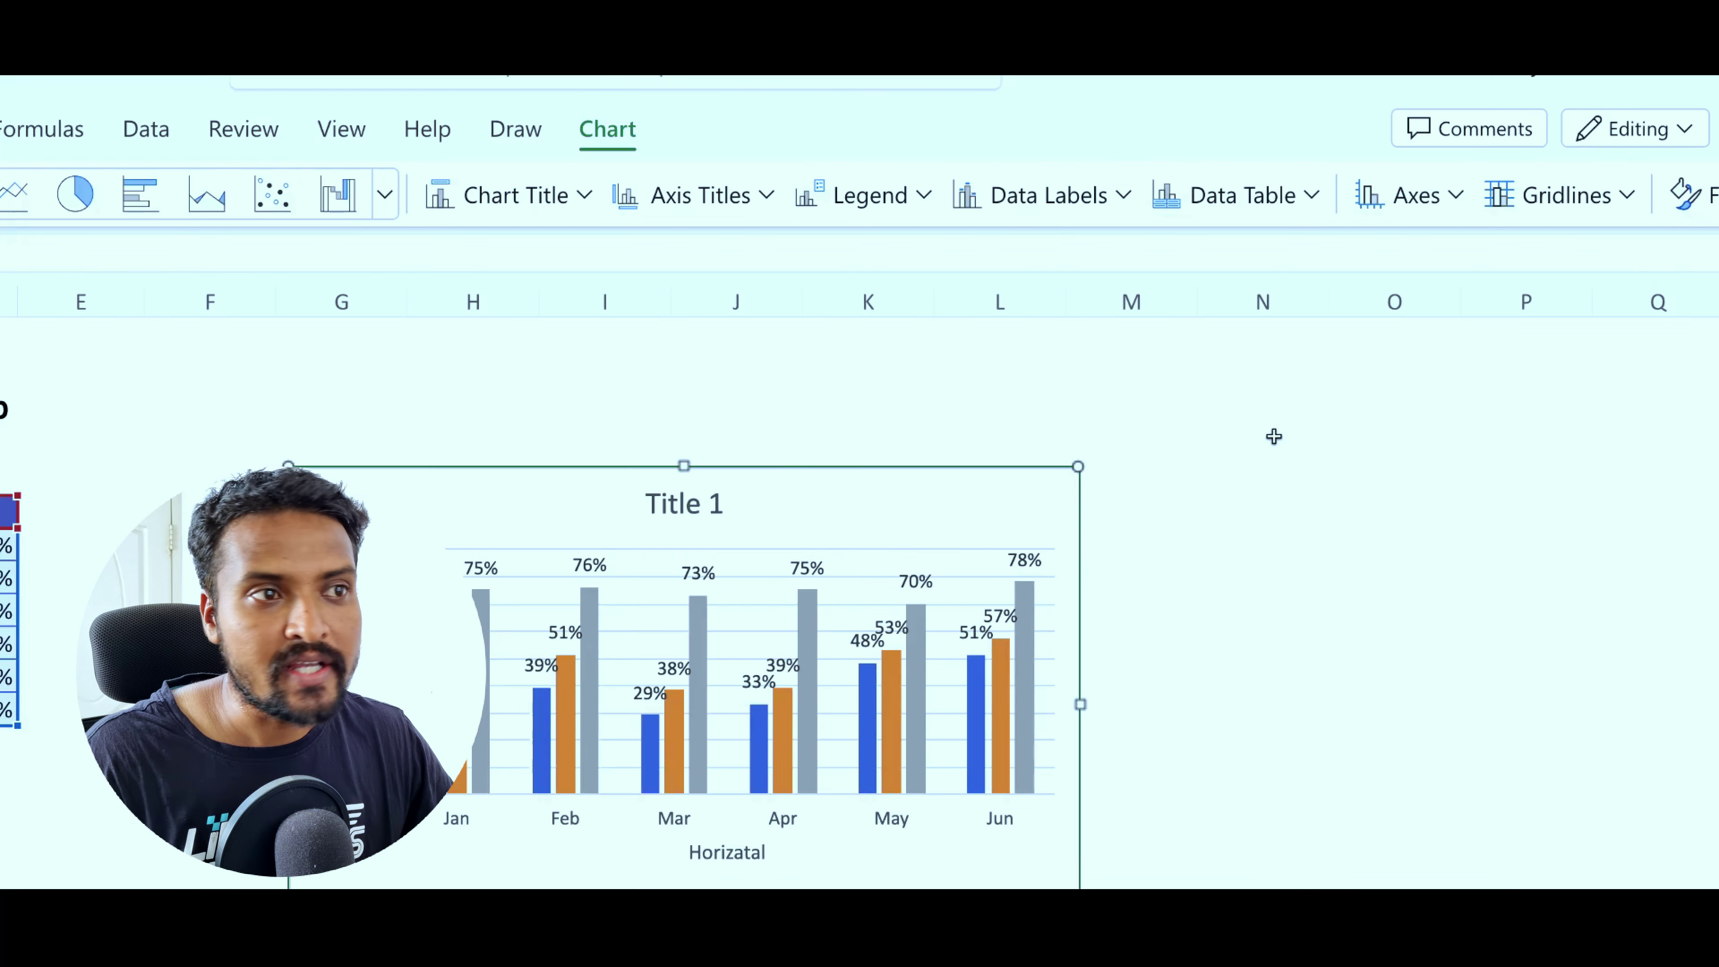
click(587, 574)
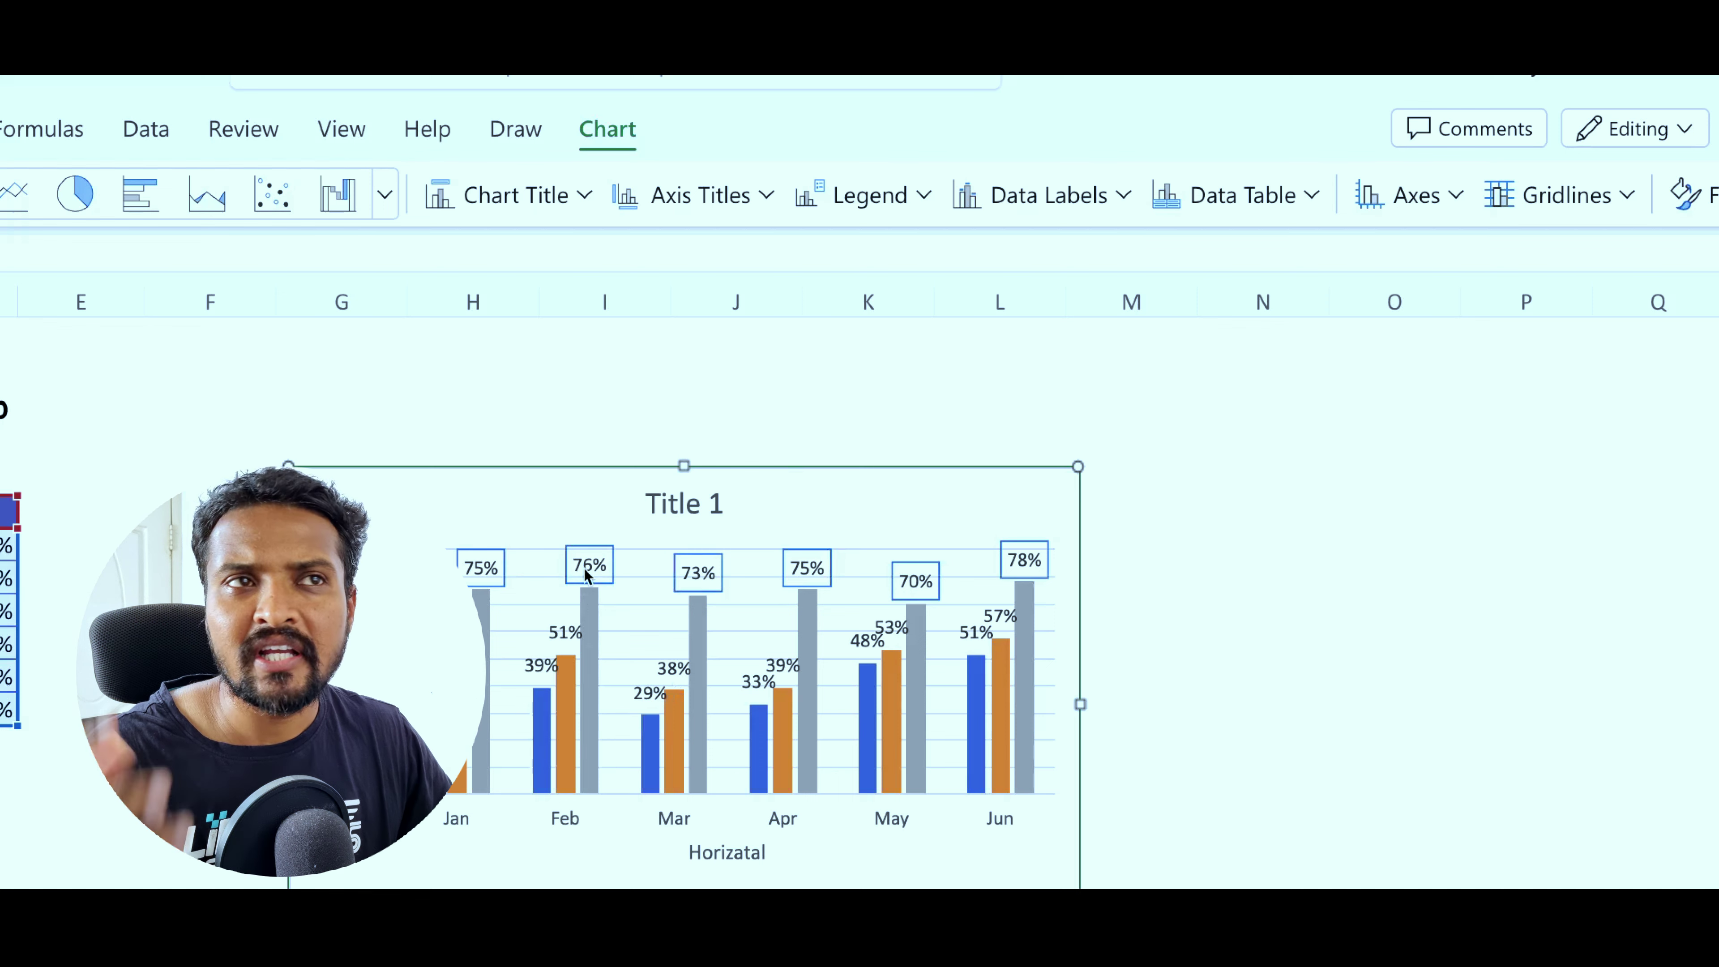
key(Escape)
Set data labels to None so no bars show percentages.
click(1118, 198)
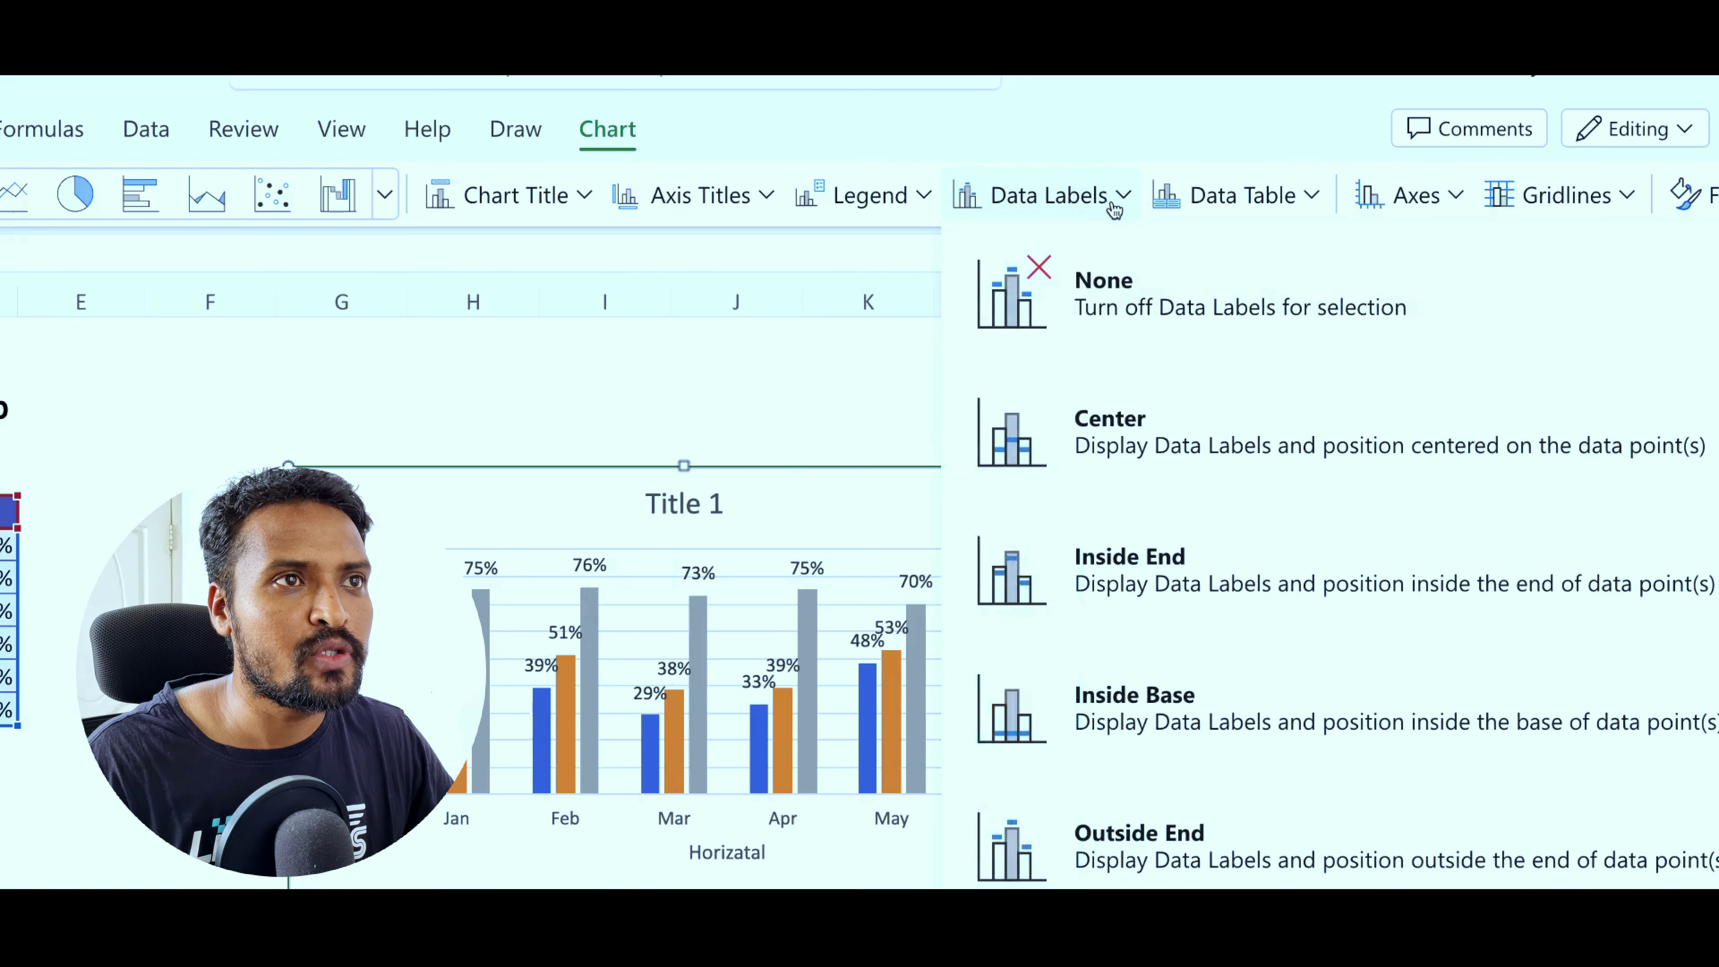
click(1009, 284)
click(814, 663)
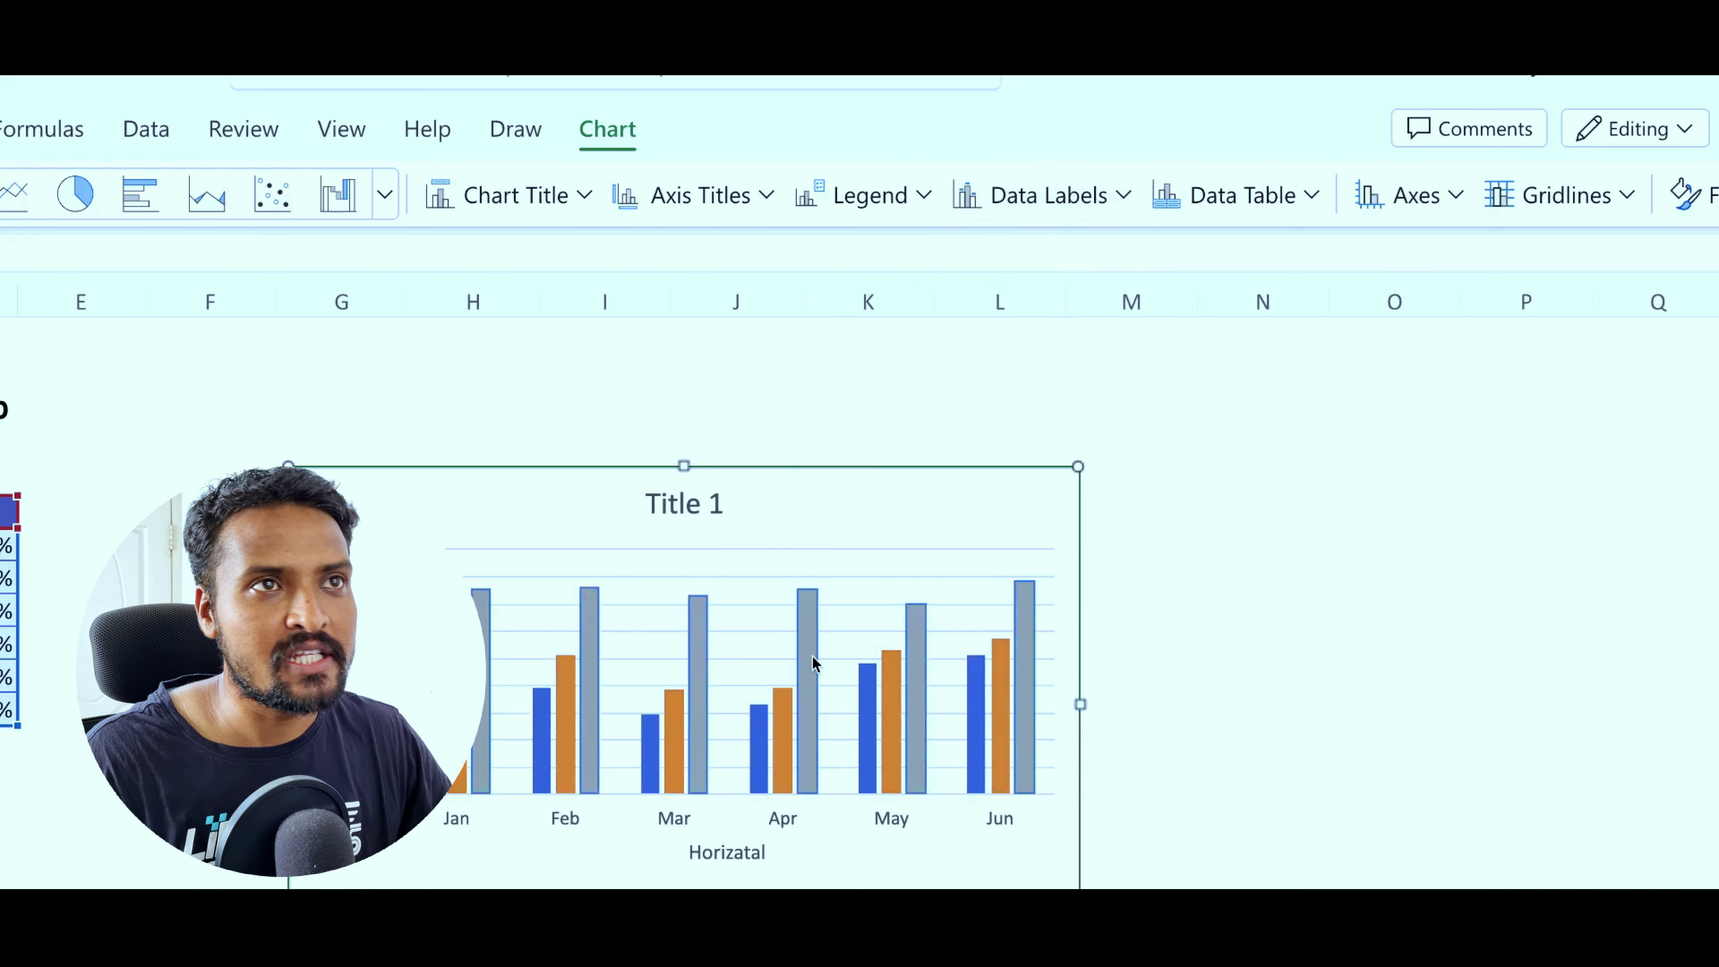
key(Escape)
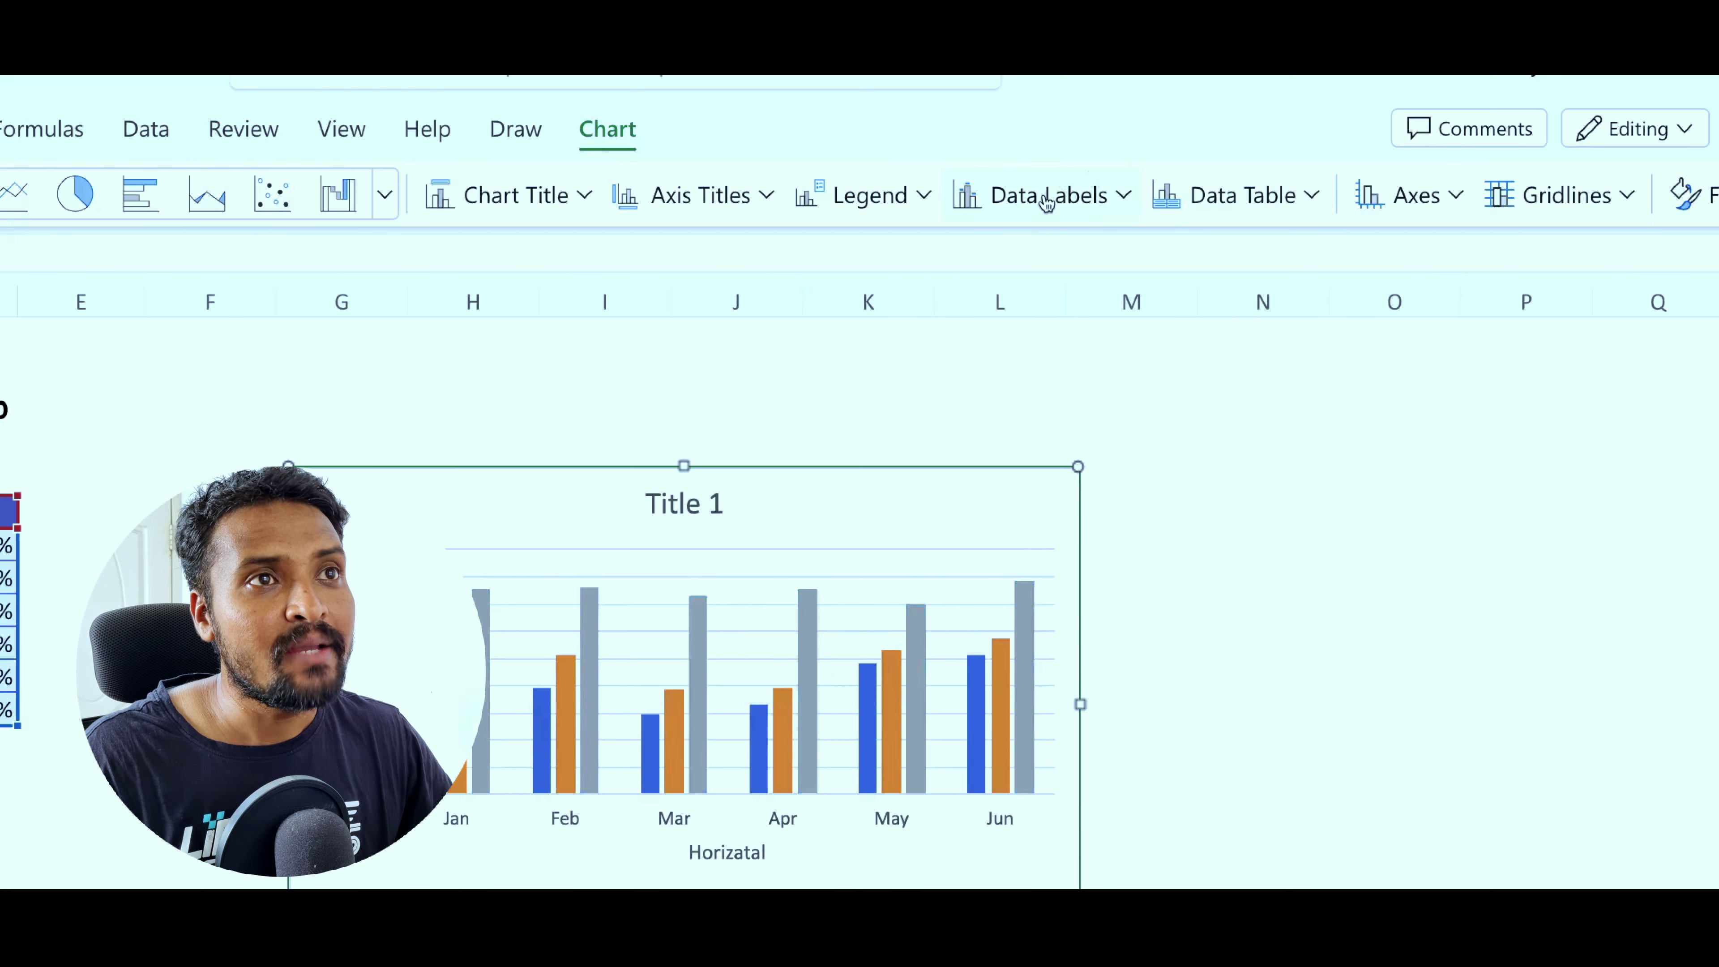
Show a data table, then a data table with legend keys, under the chart.
click(1310, 198)
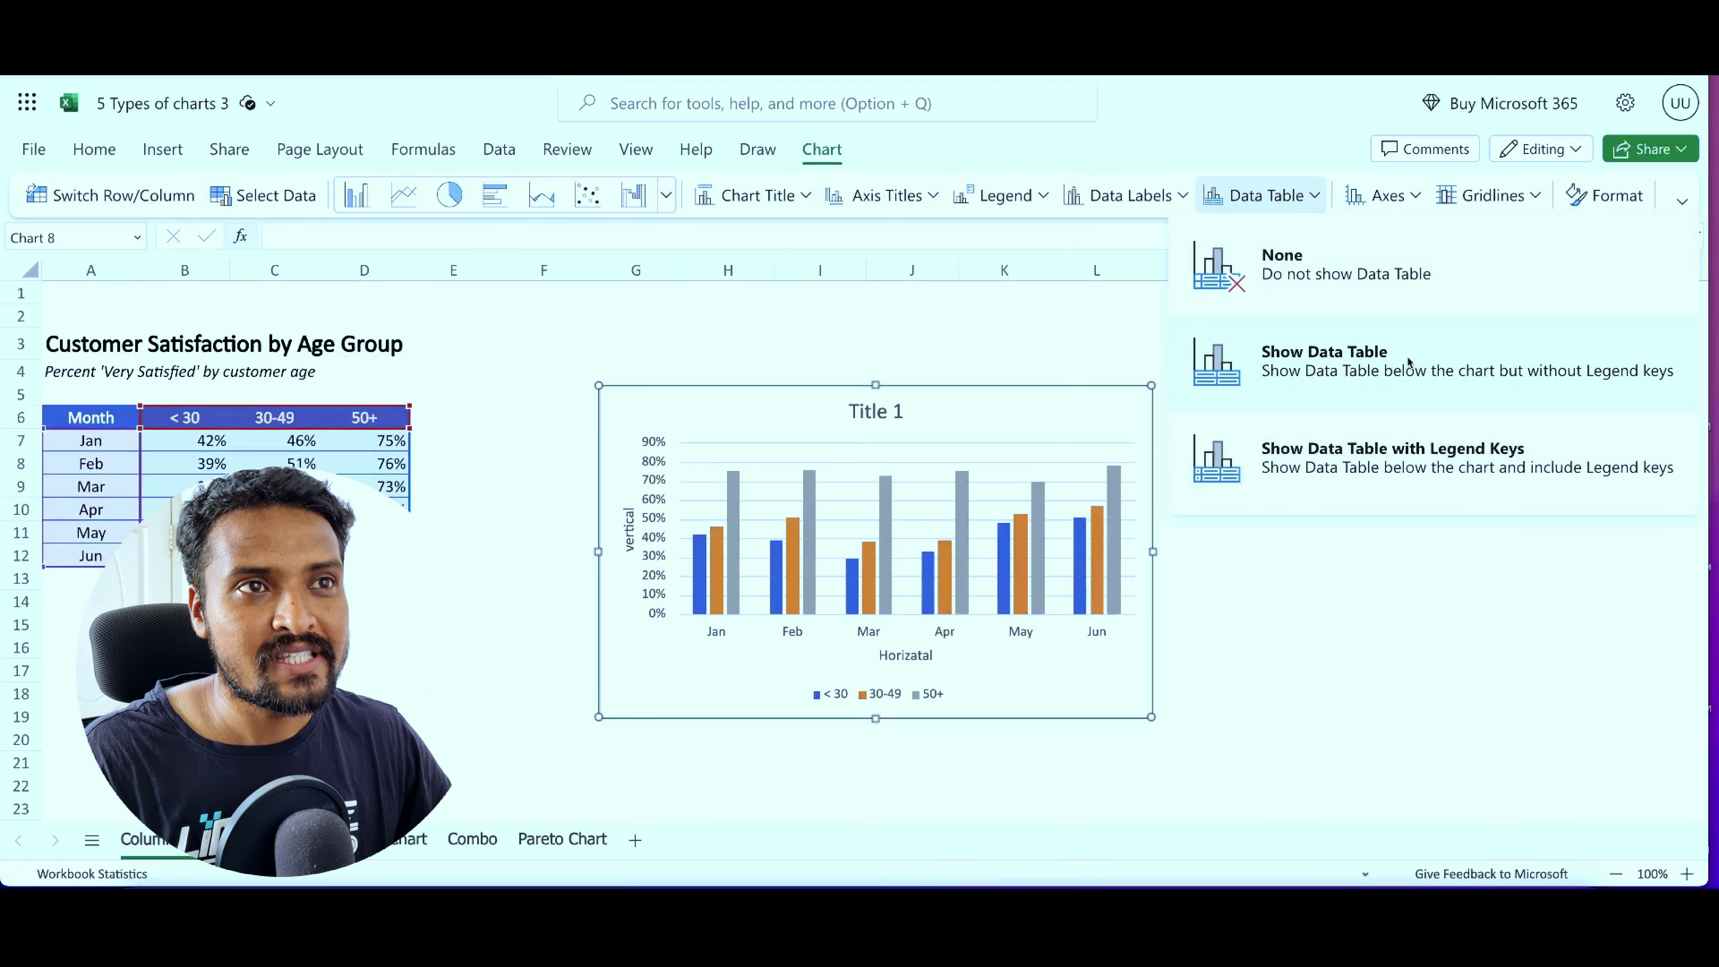
click(1361, 363)
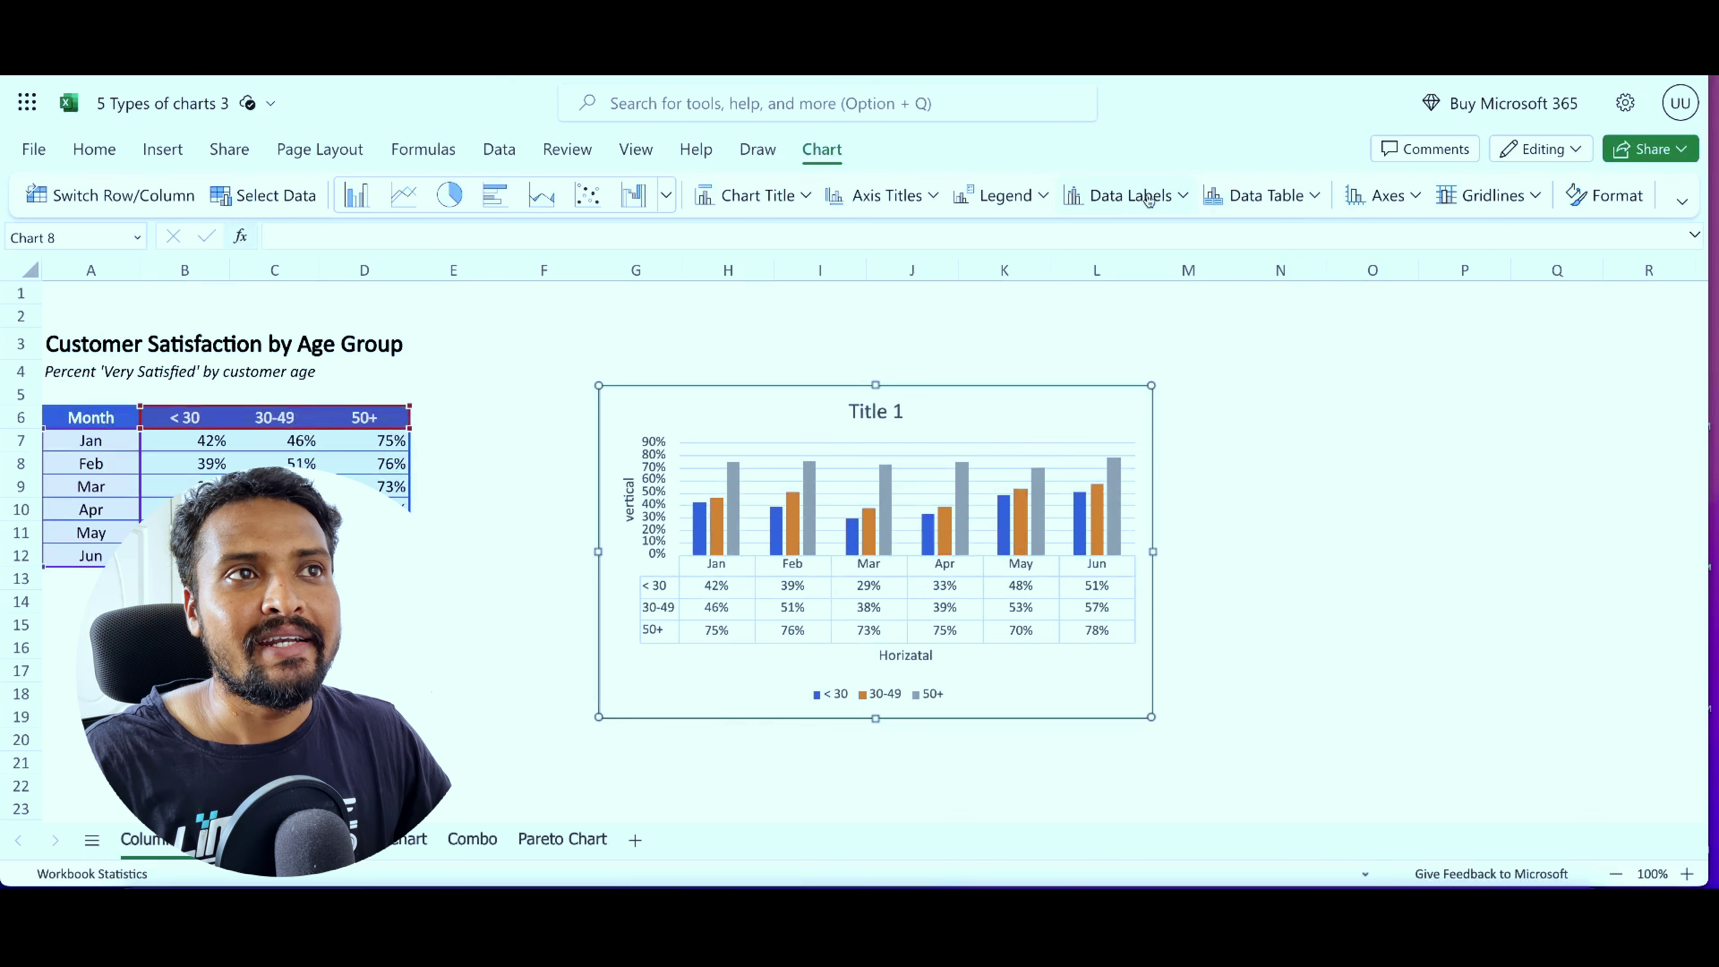
click(1314, 198)
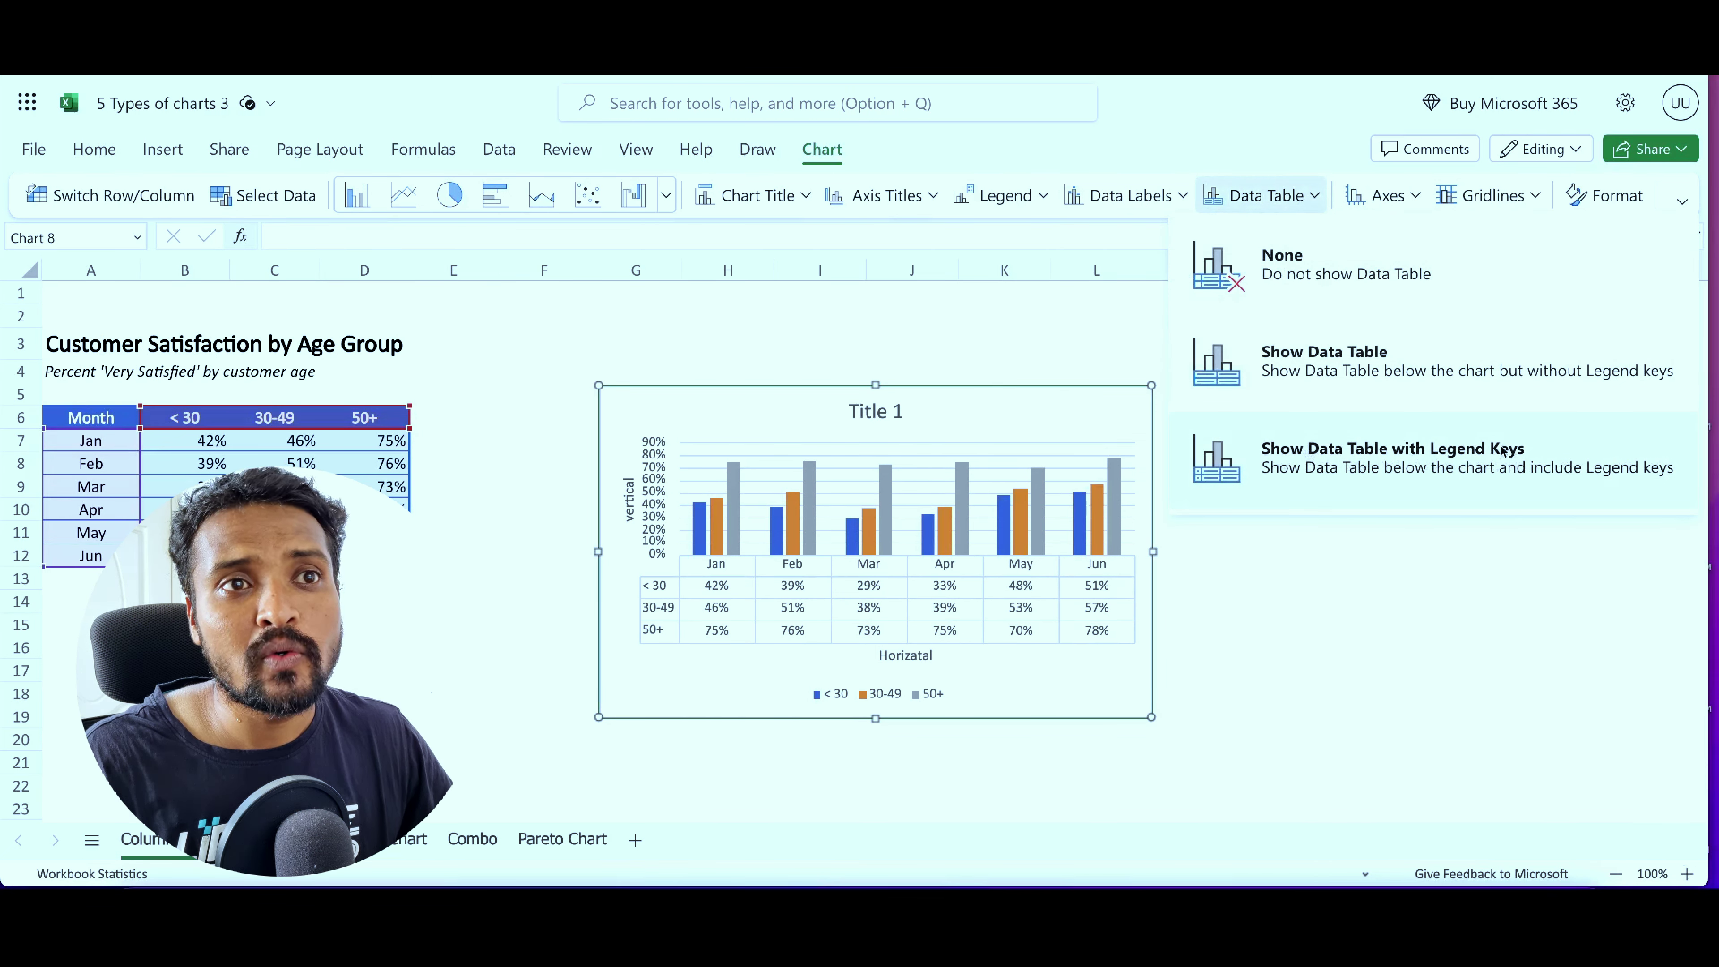
click(1498, 468)
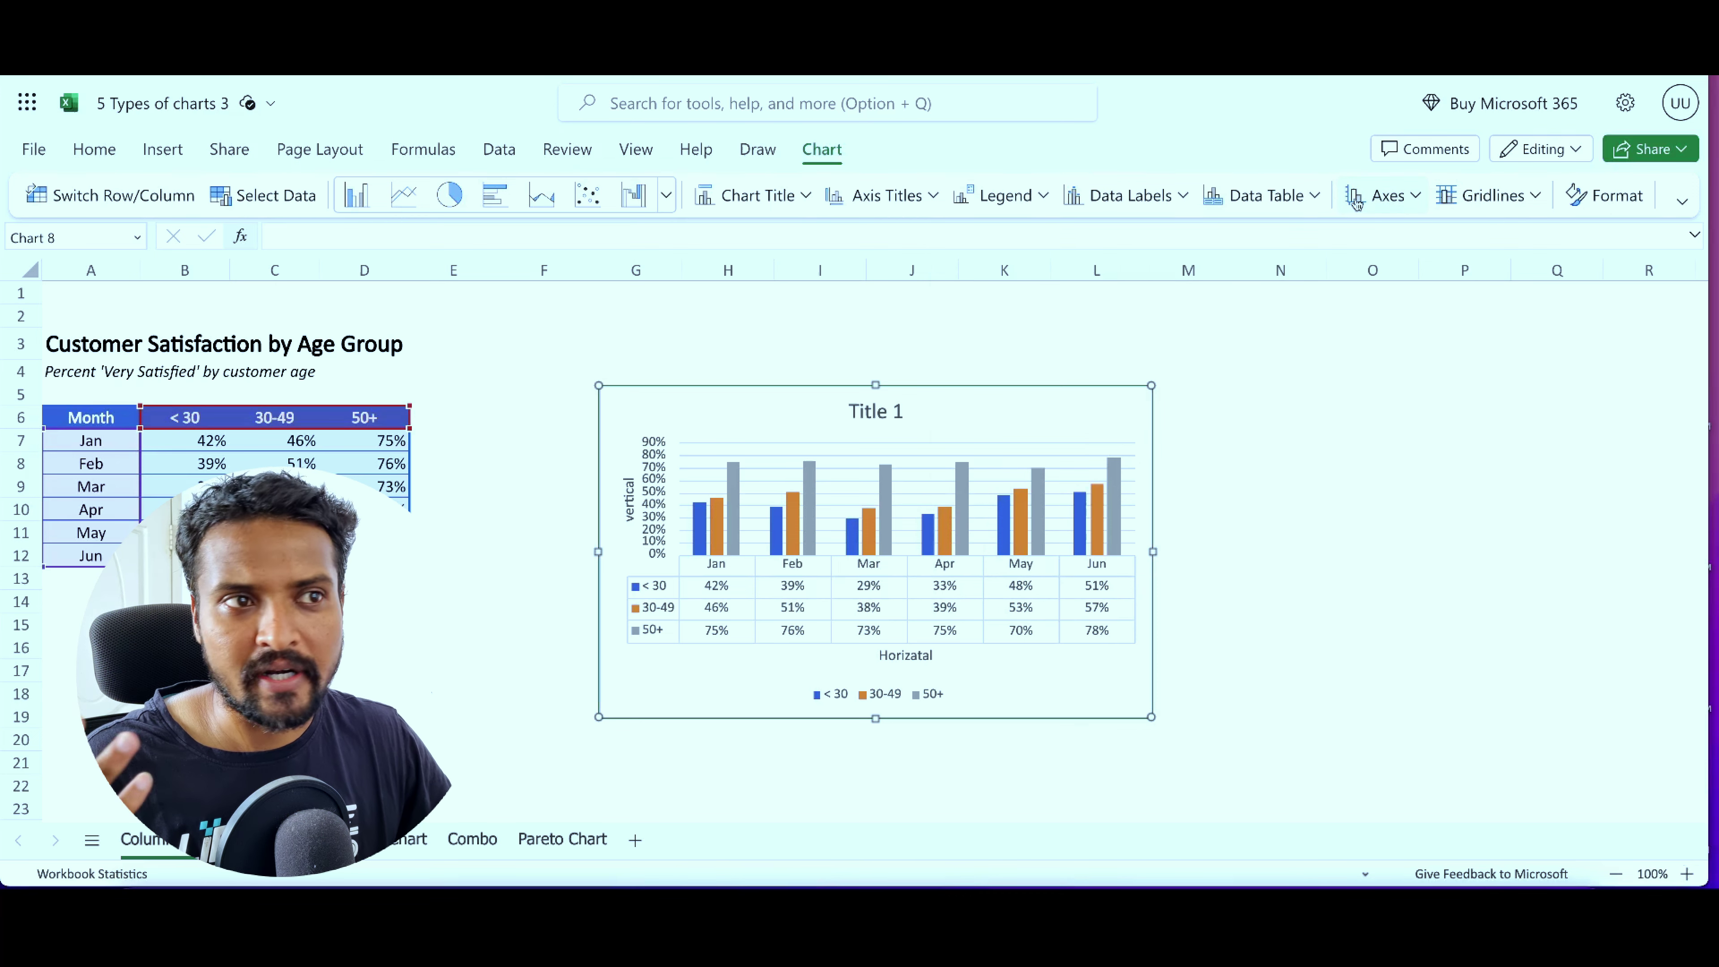
click(1279, 648)
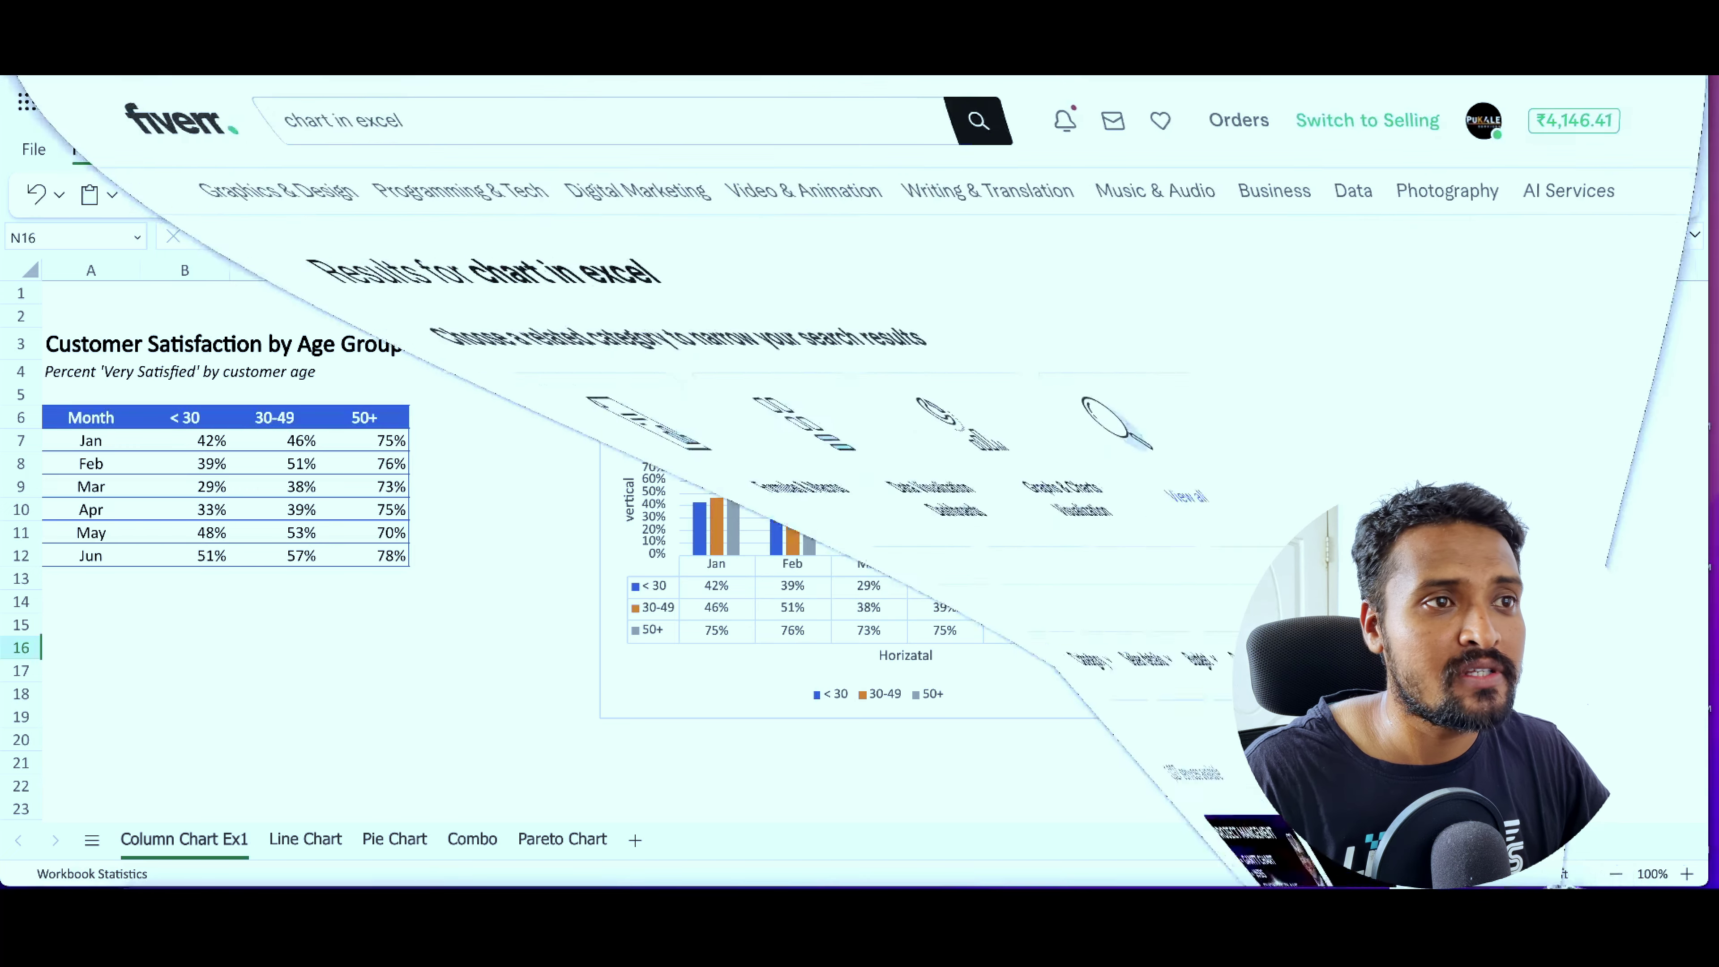
scroll(544, 509, down, 1)
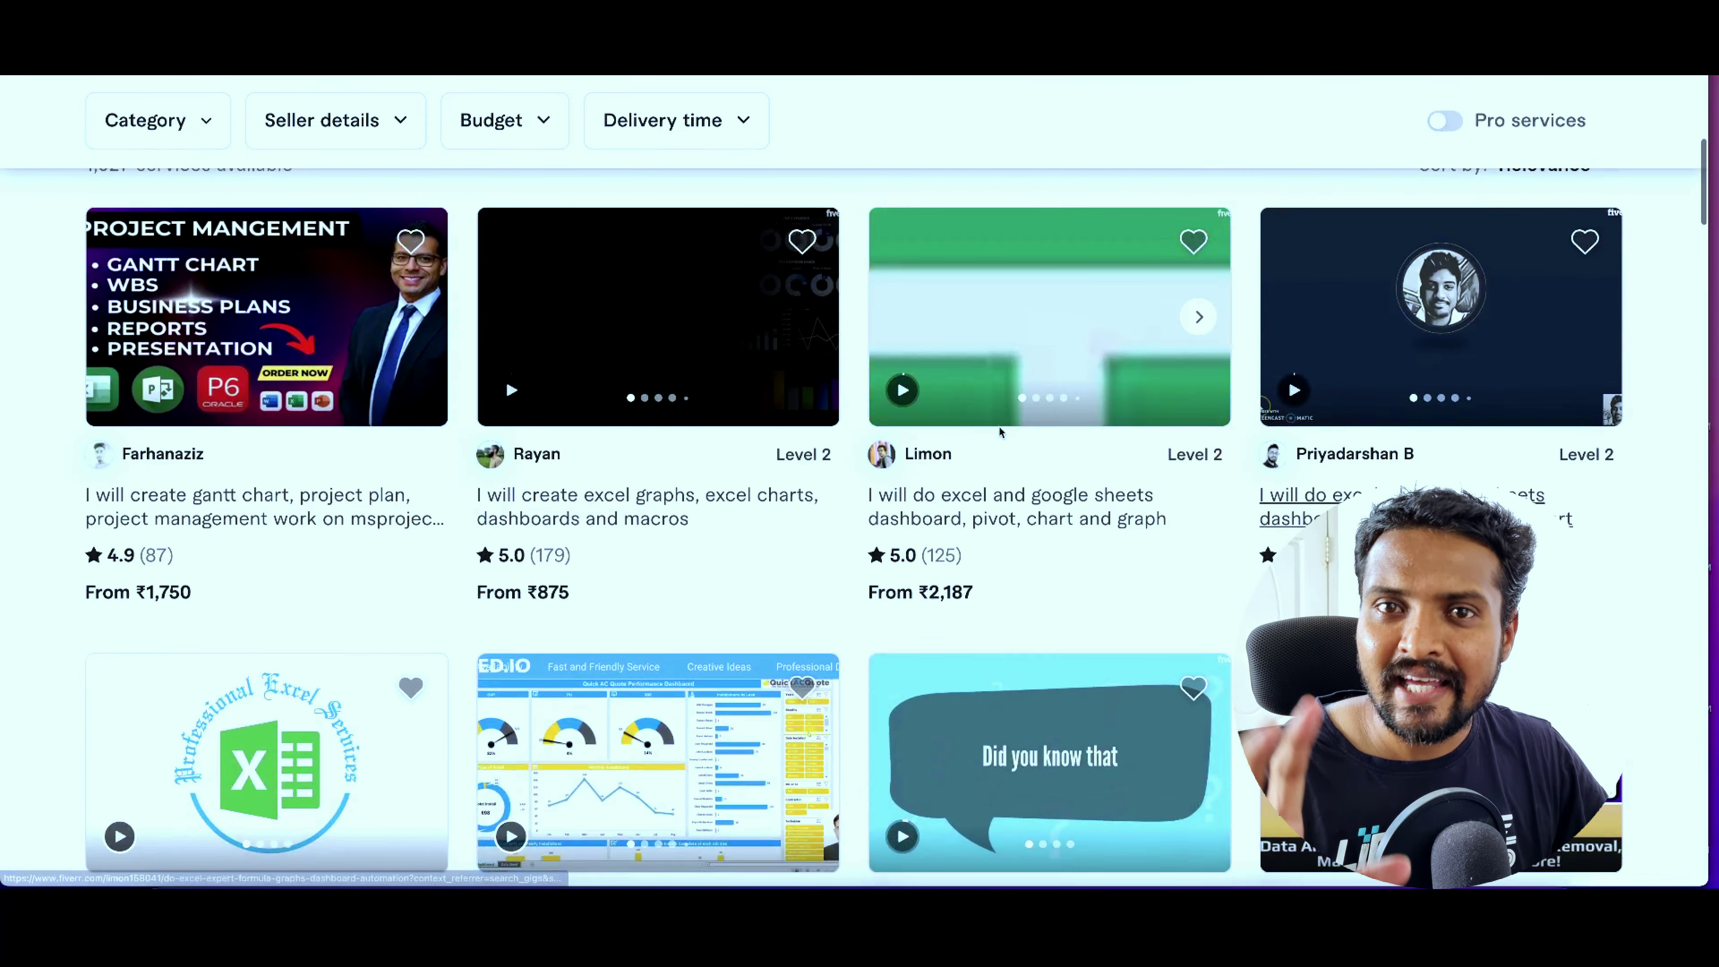
scroll(998, 428, down, 5)
scroll(1151, 478, down, 5)
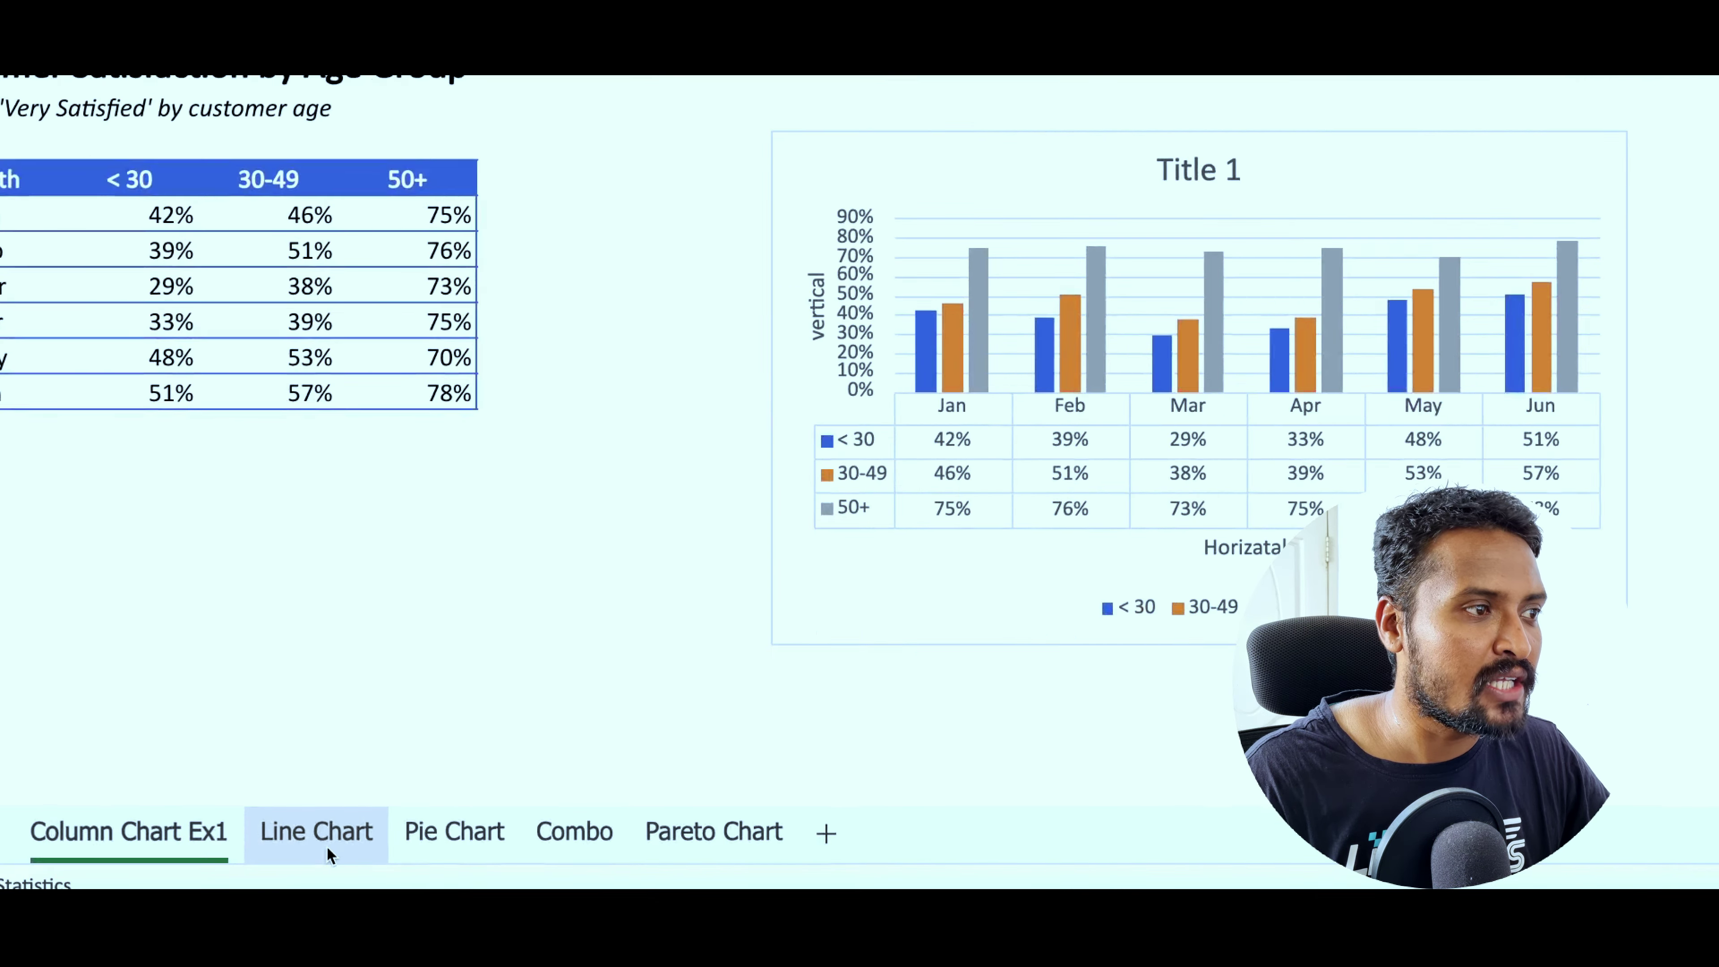
click(269, 851)
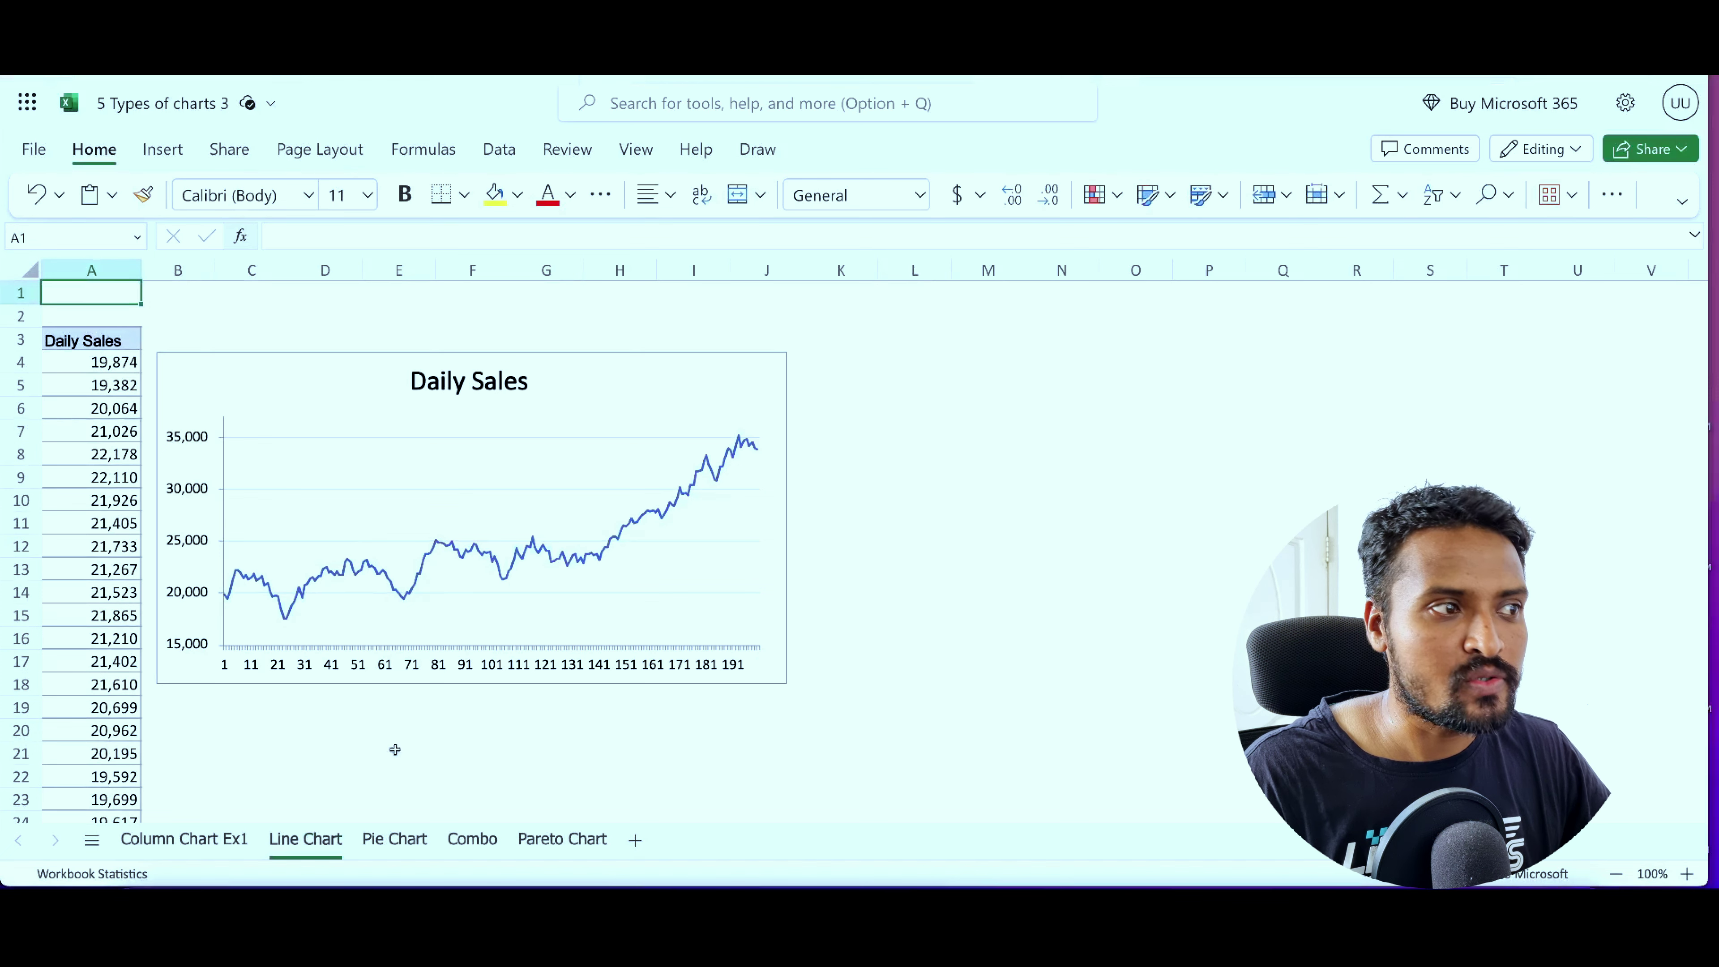
Go to the Pie Chart sheet with the Number of users pie chart.
click(394, 840)
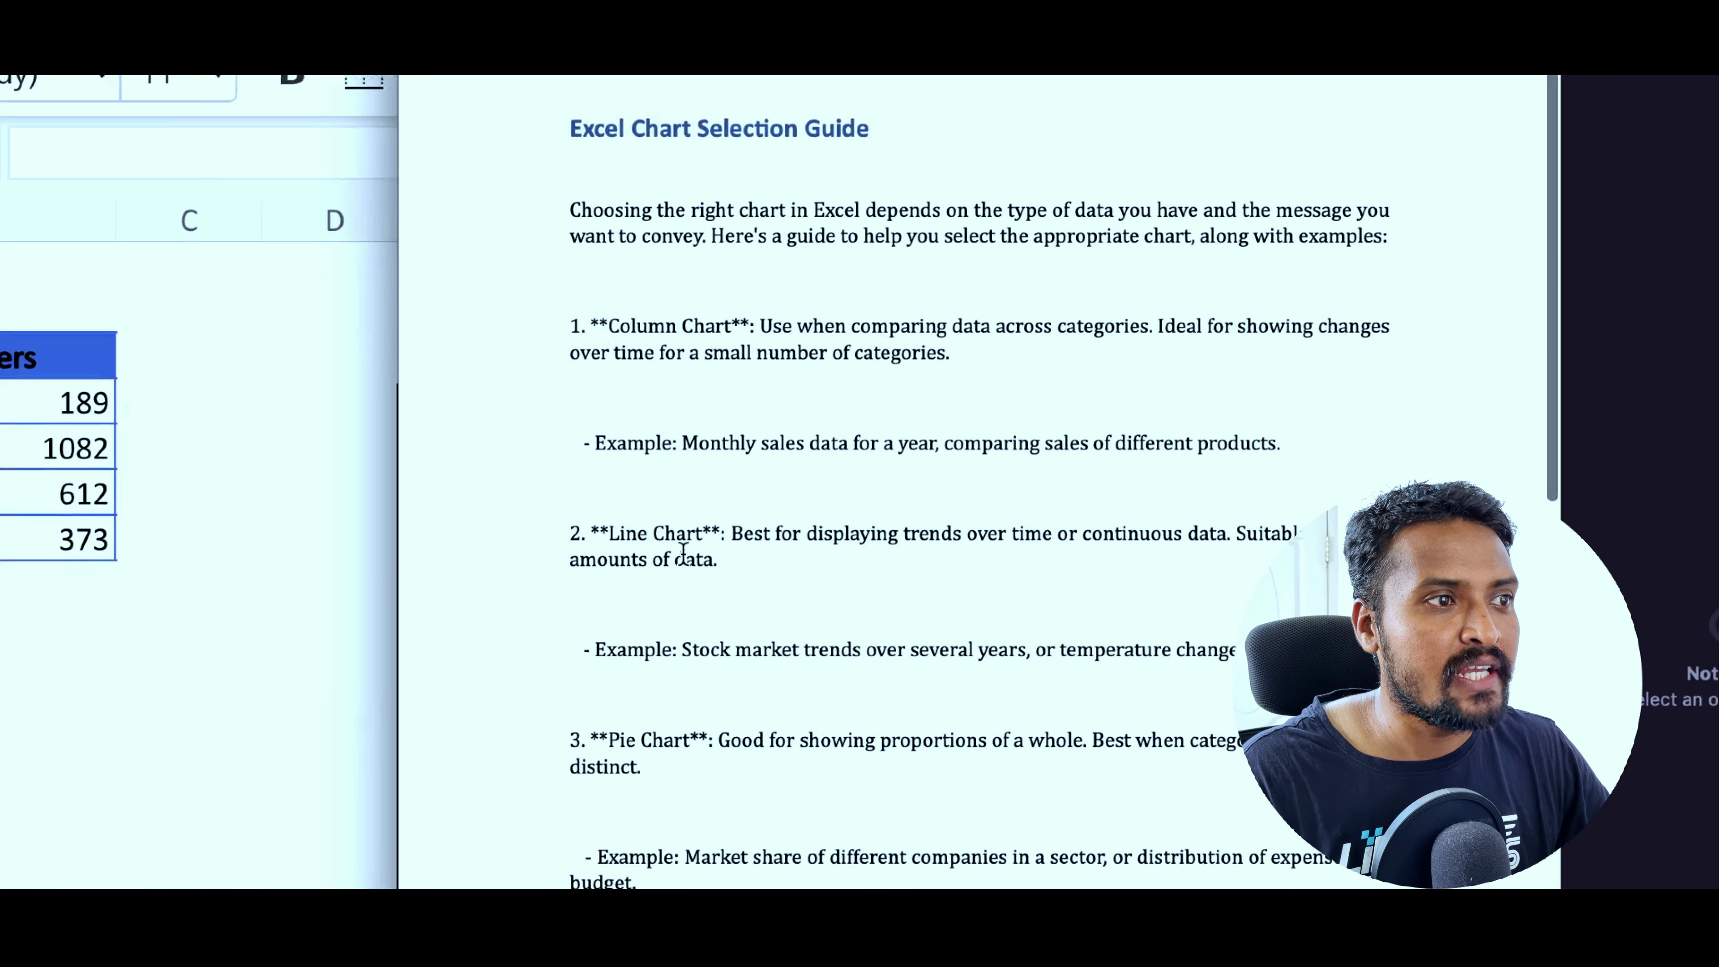
Read through the Excel Chart Selection Guide, then close it.
scroll(683, 552, down, 5)
scroll(683, 552, down, 5)
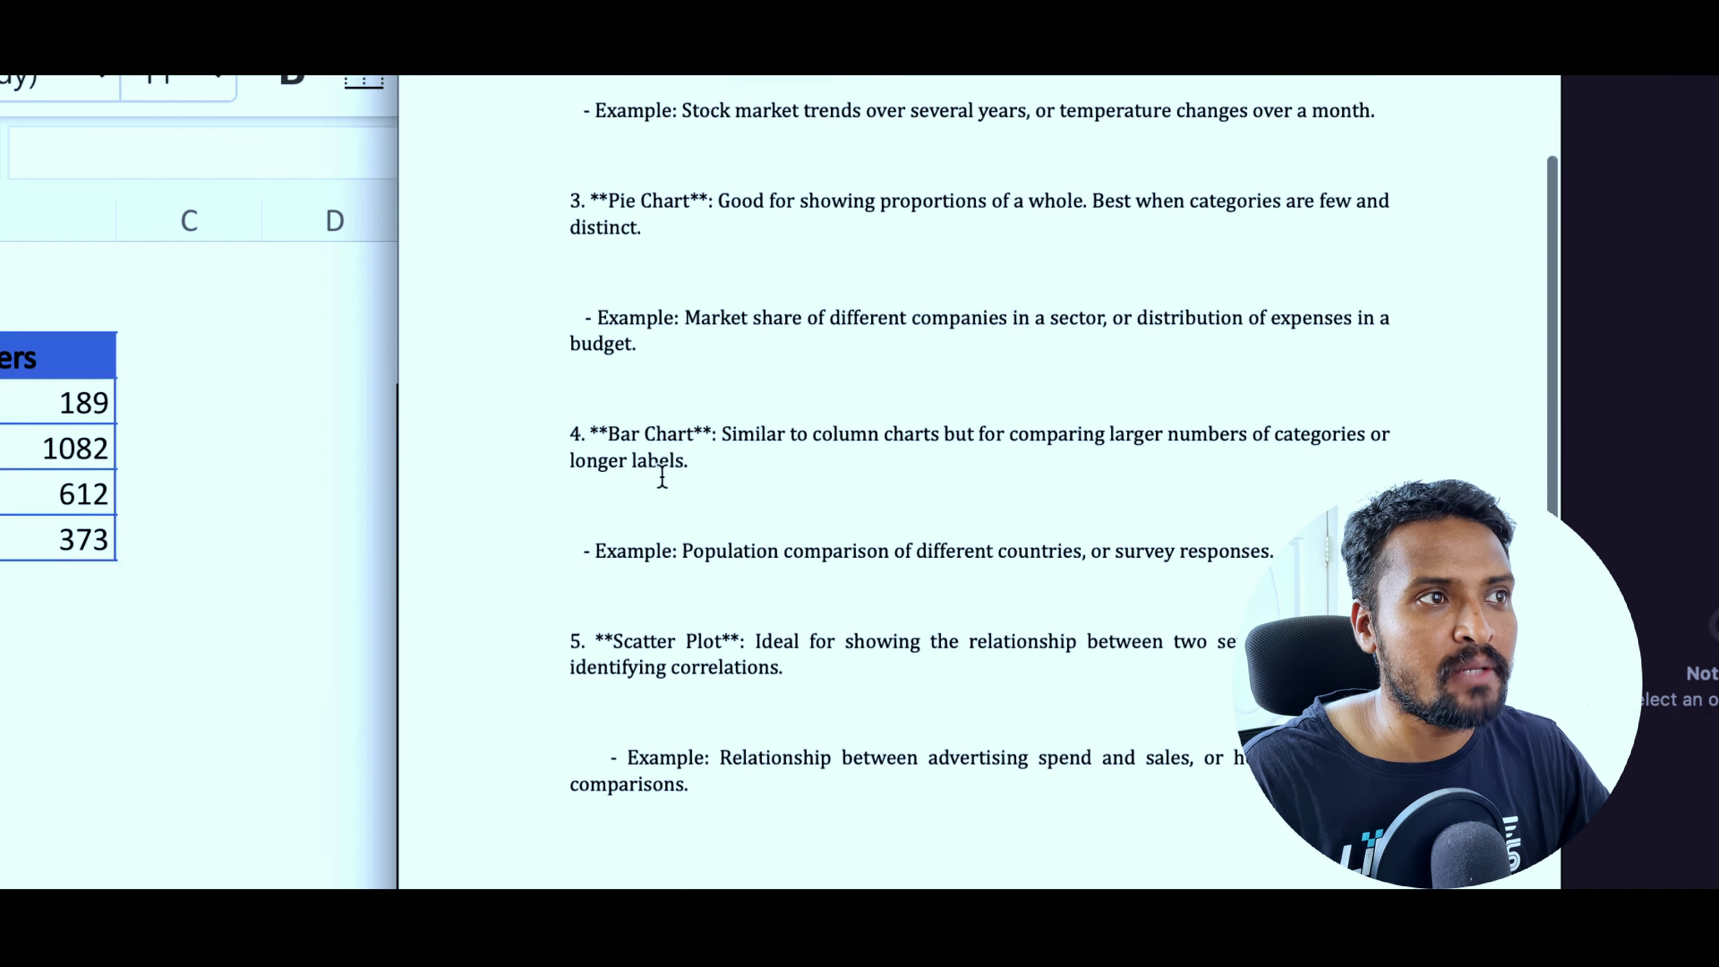
scroll(863, 488, up, 5)
scroll(856, 379, up, 5)
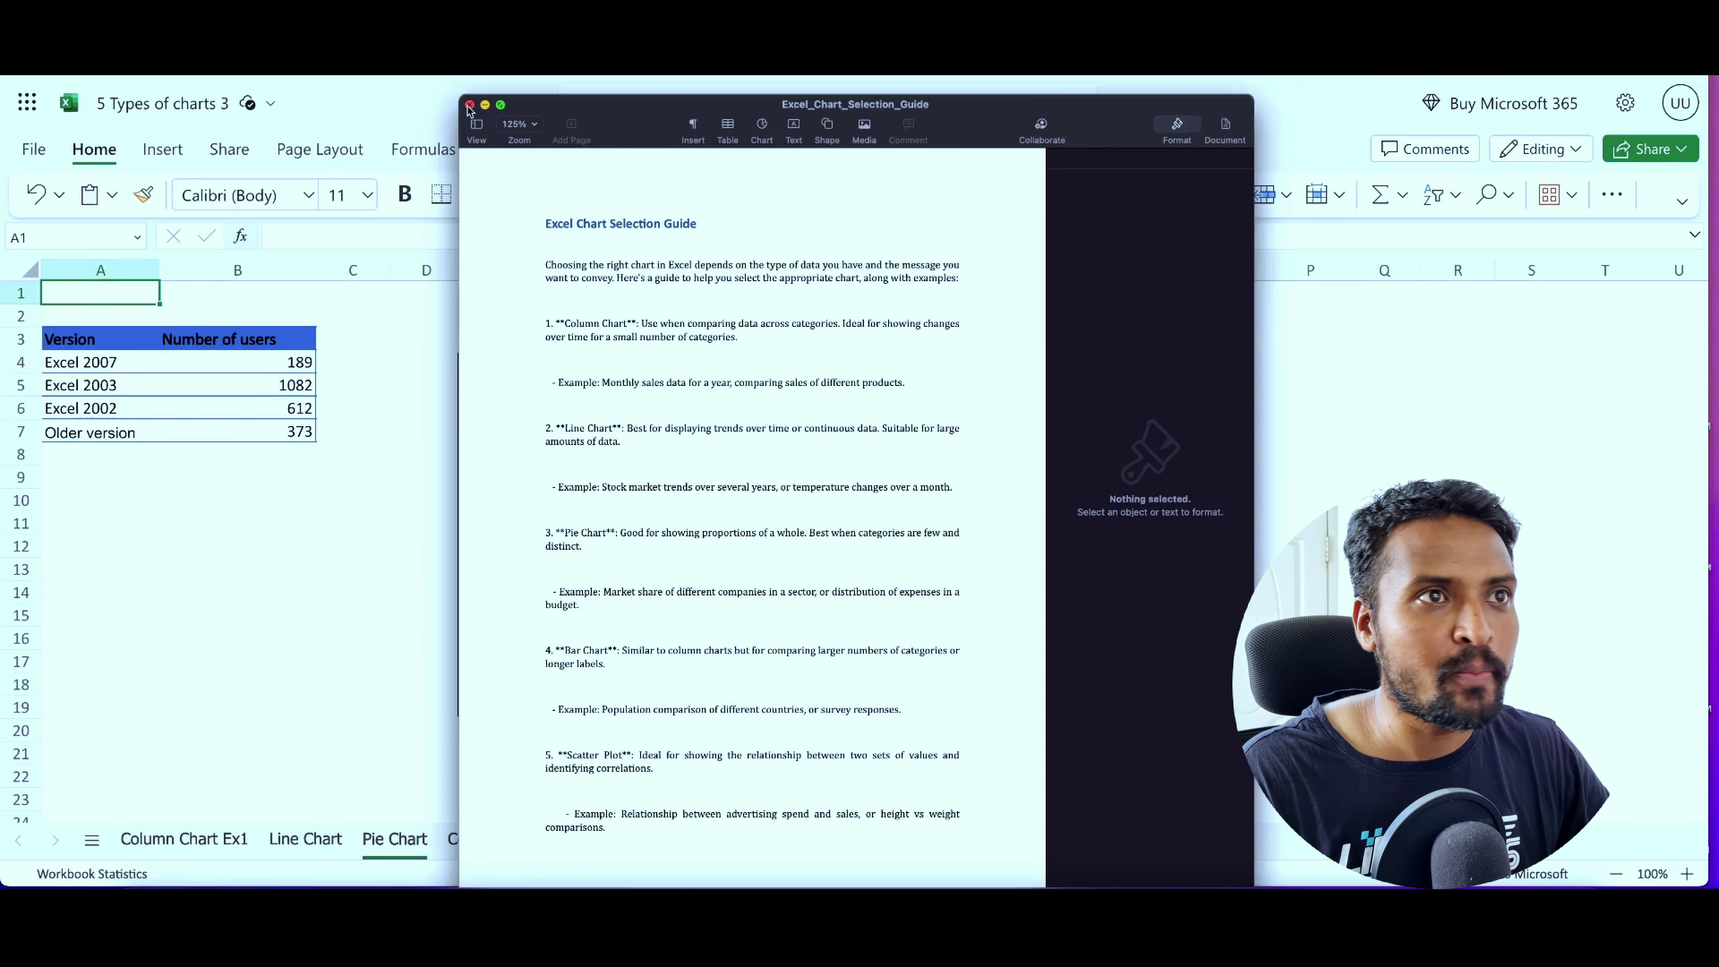
click(469, 104)
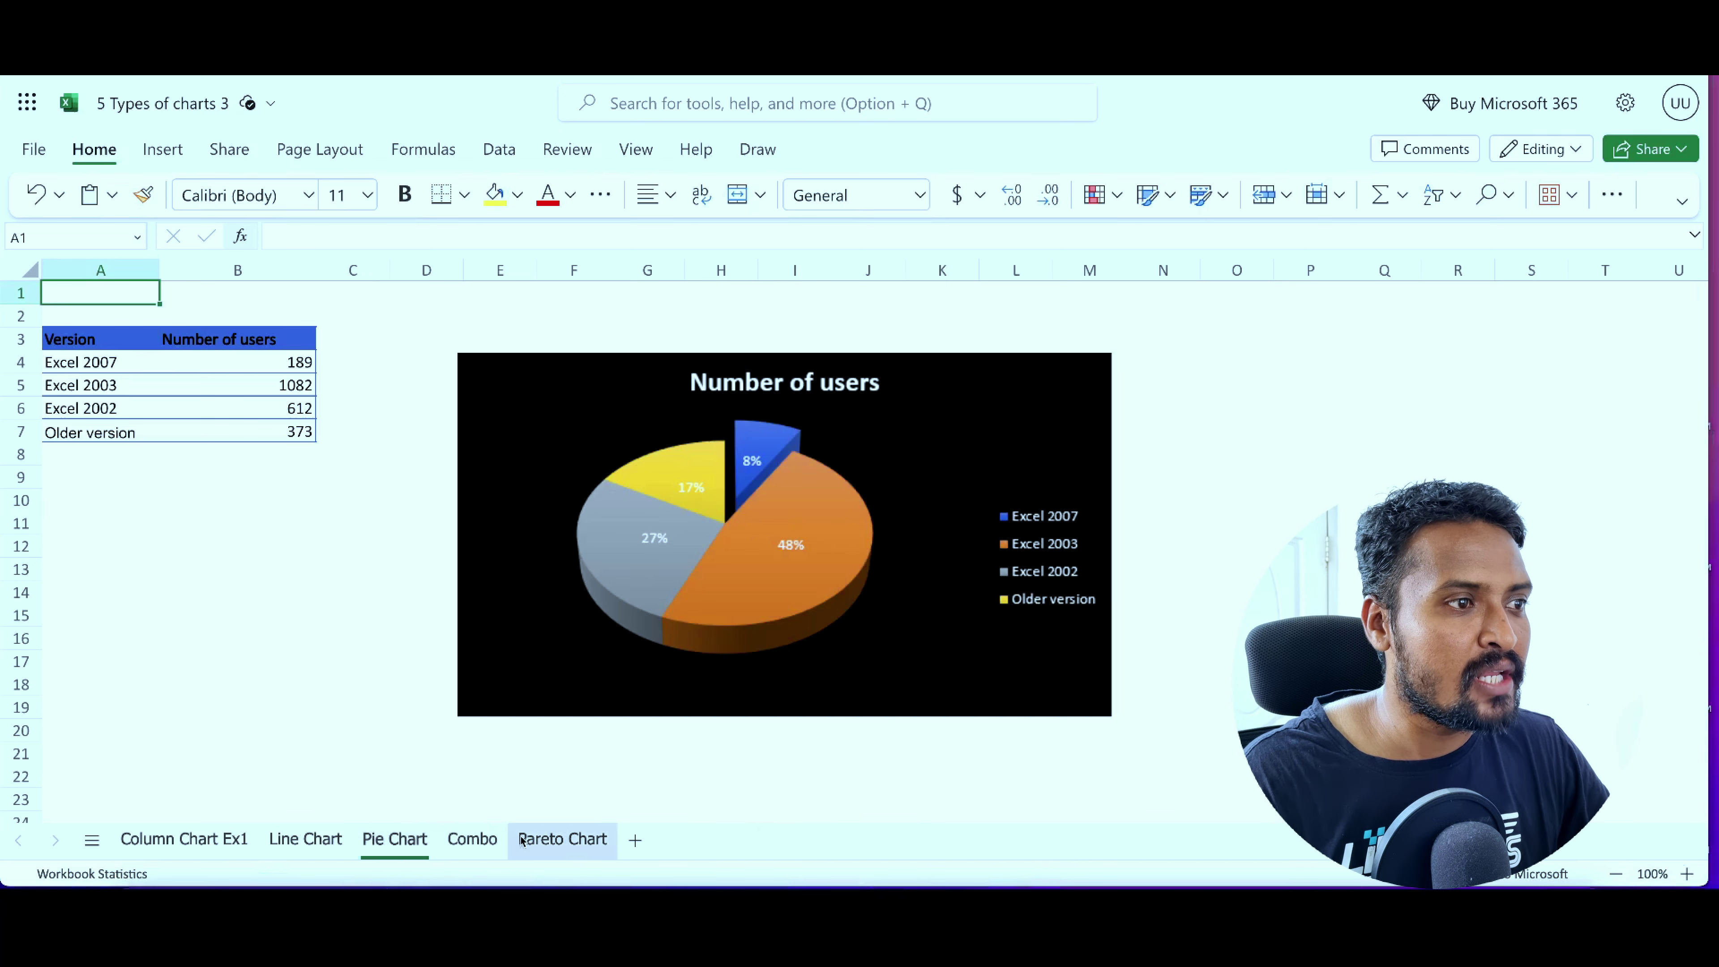
Go to the Combo sheet showing product sales and units sold.
click(467, 840)
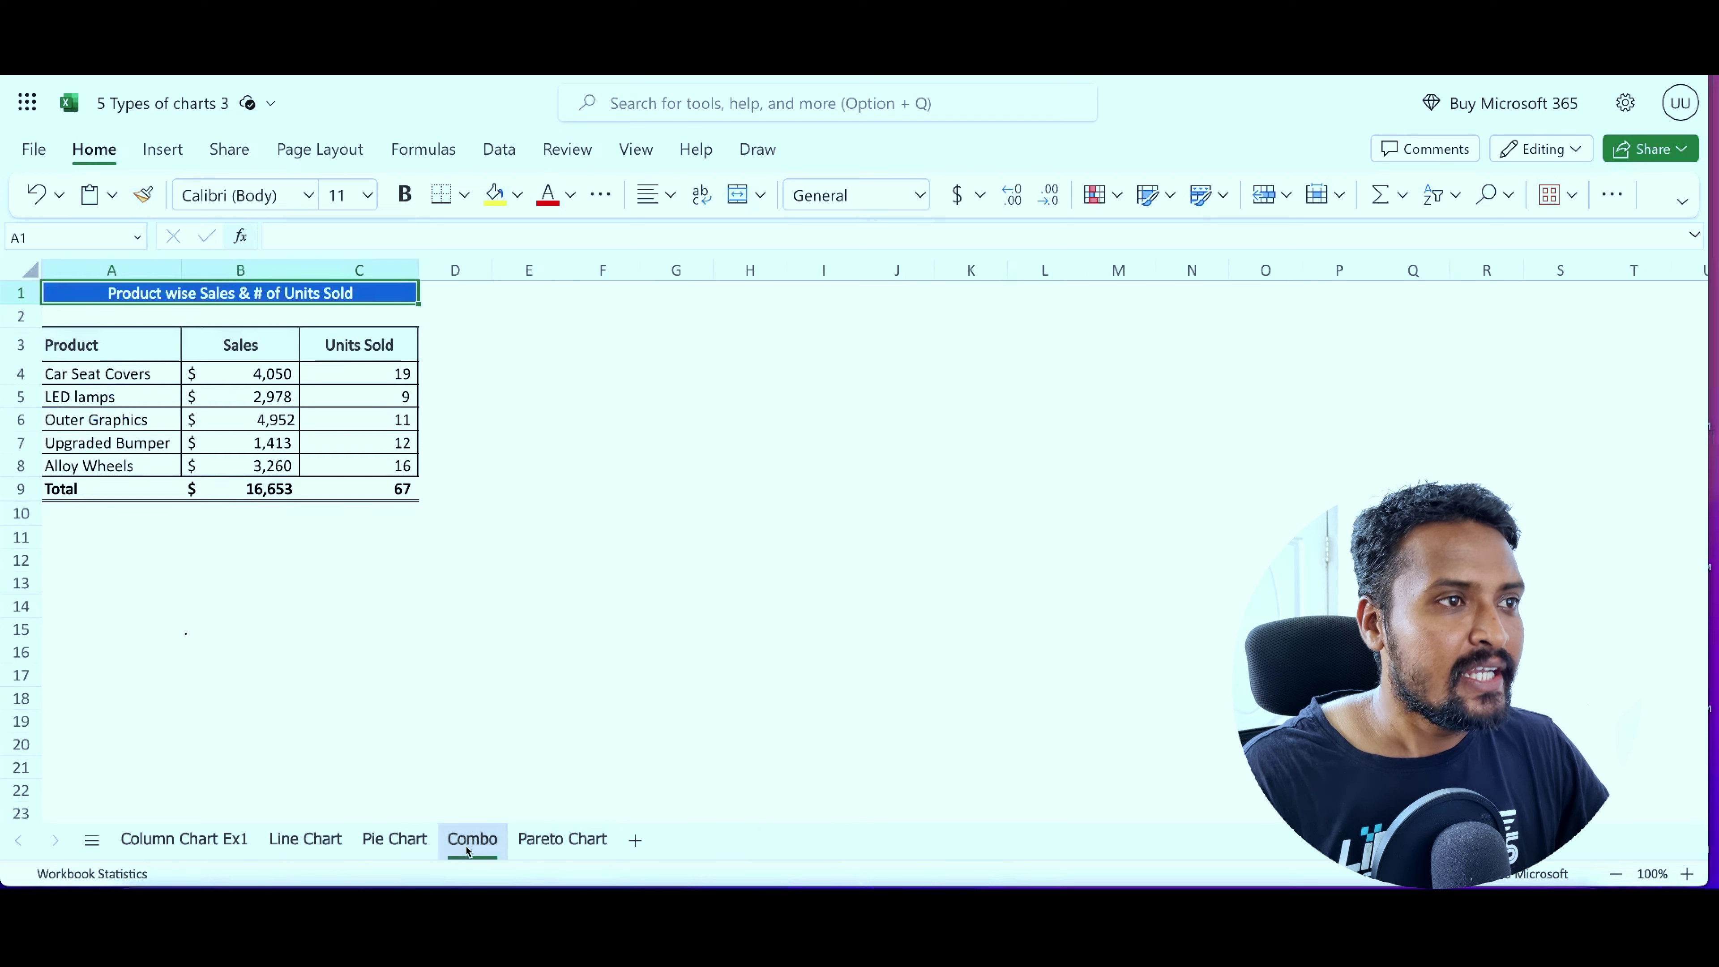
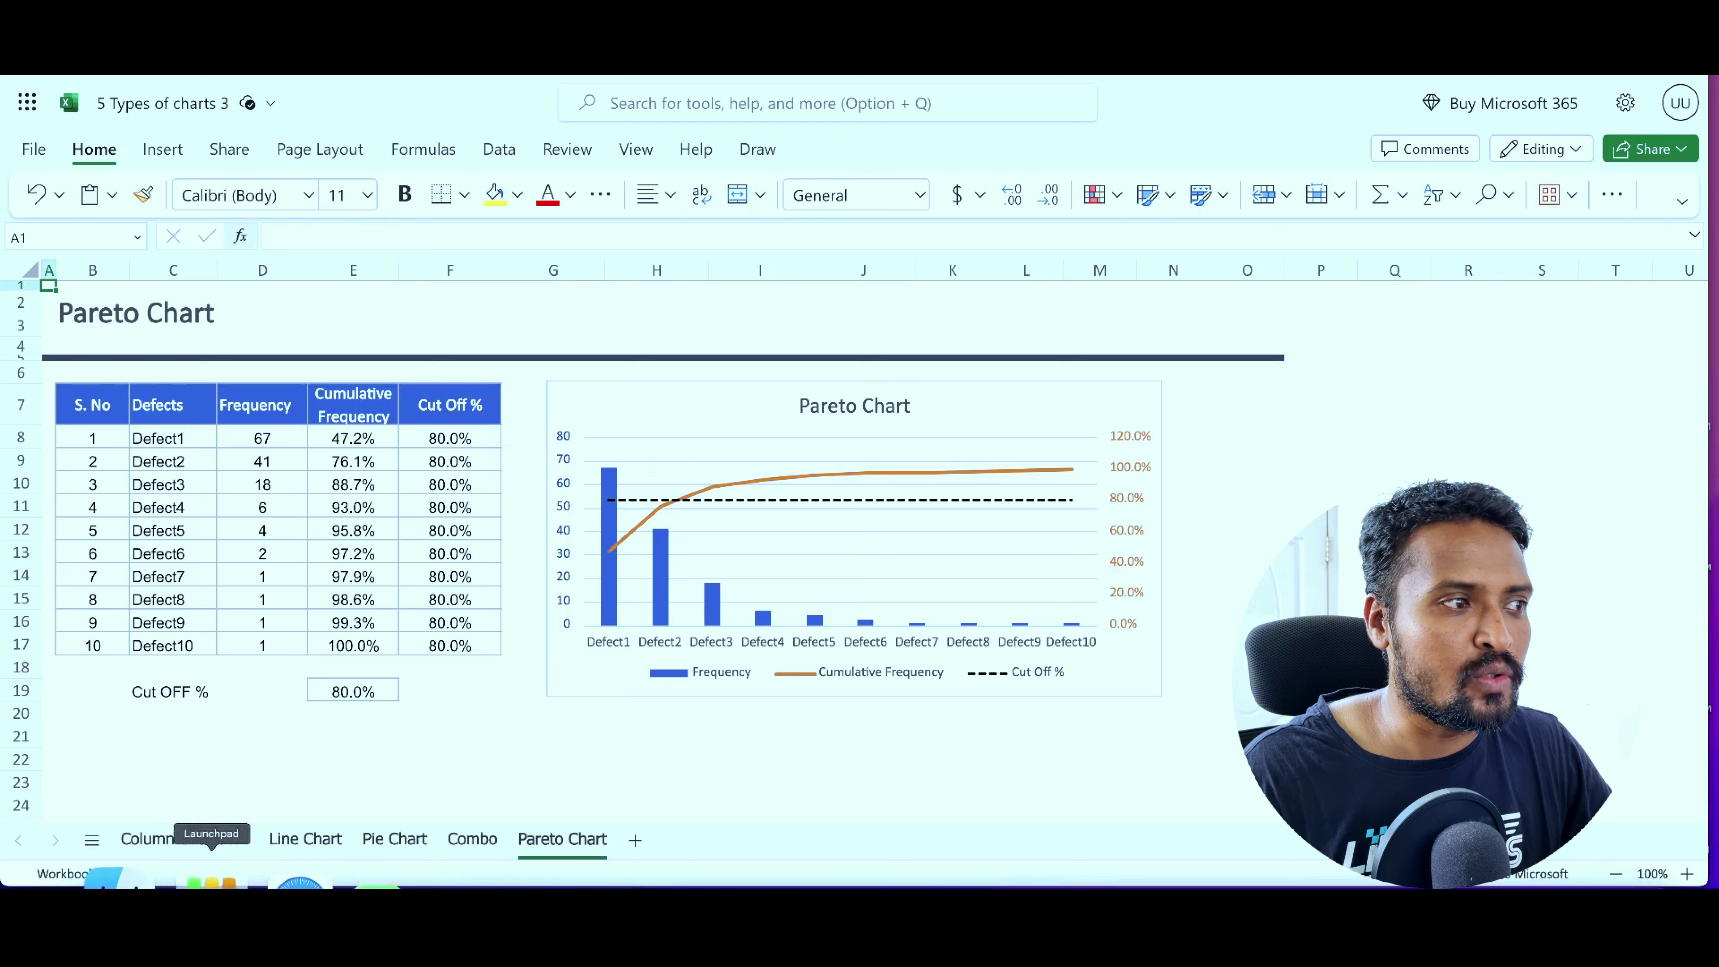
Show the Column Chart Ex1 sheet with its customer satisfaction table and column chart.
click(154, 840)
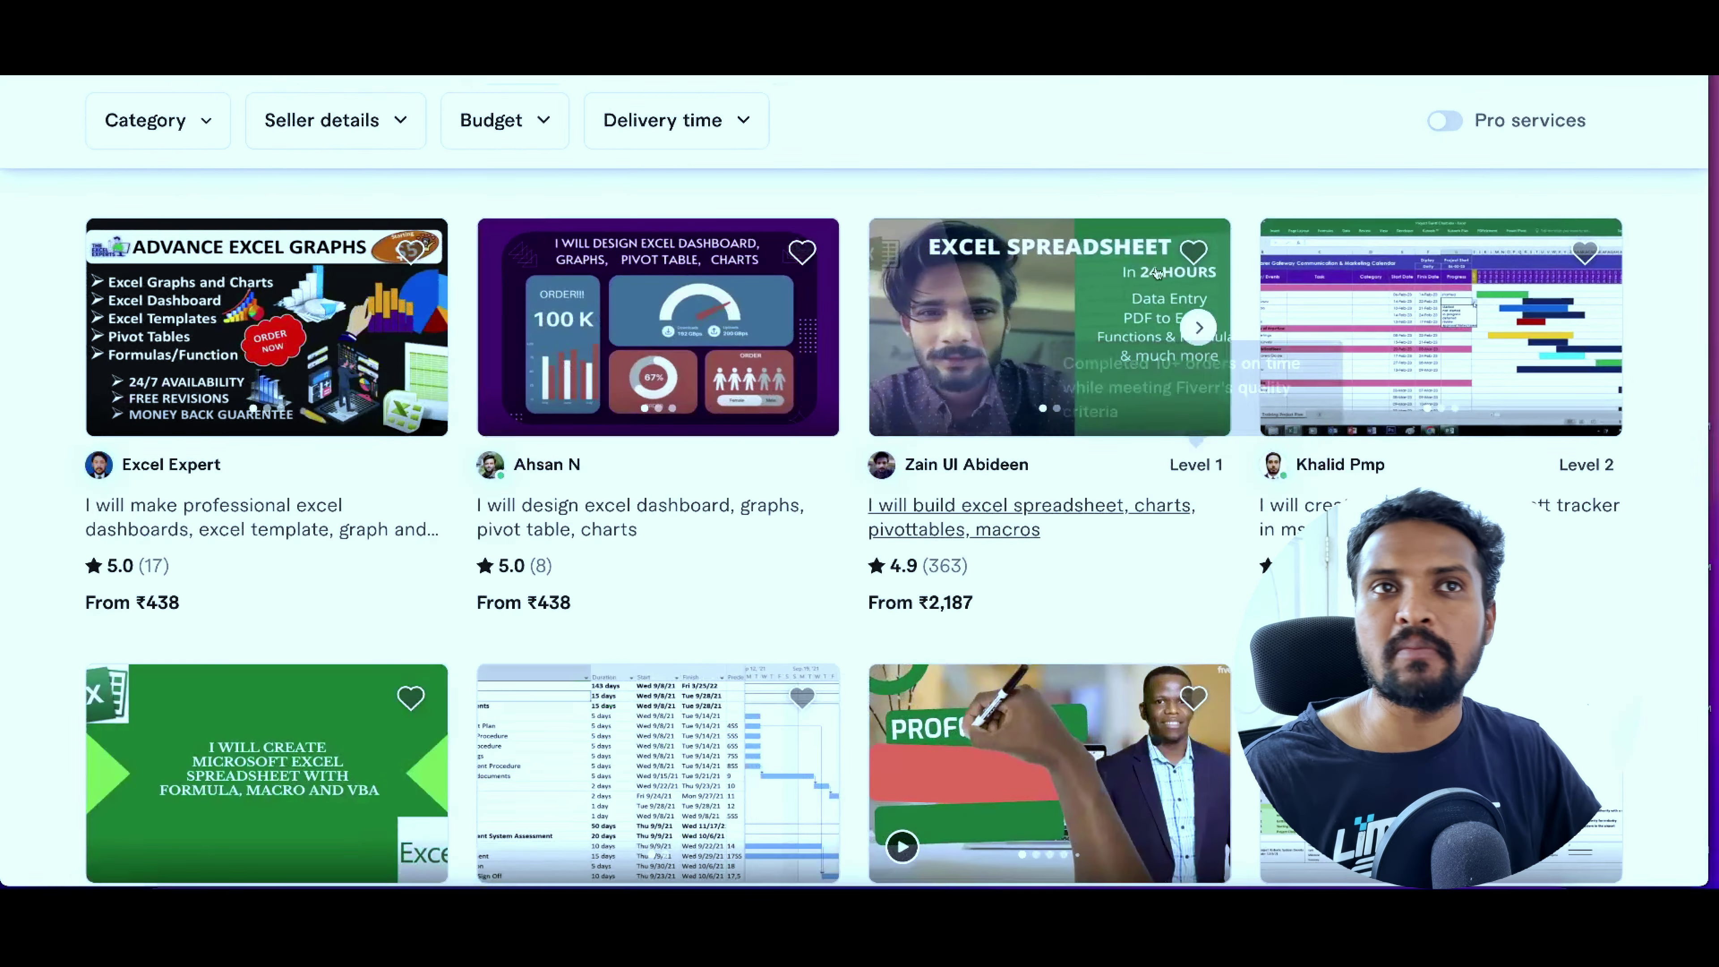
Scroll the Fiverr 'chart in excel' results to the top, then down to the first gig row.
scroll(1040, 619, up, 10)
scroll(1040, 619, up, 3)
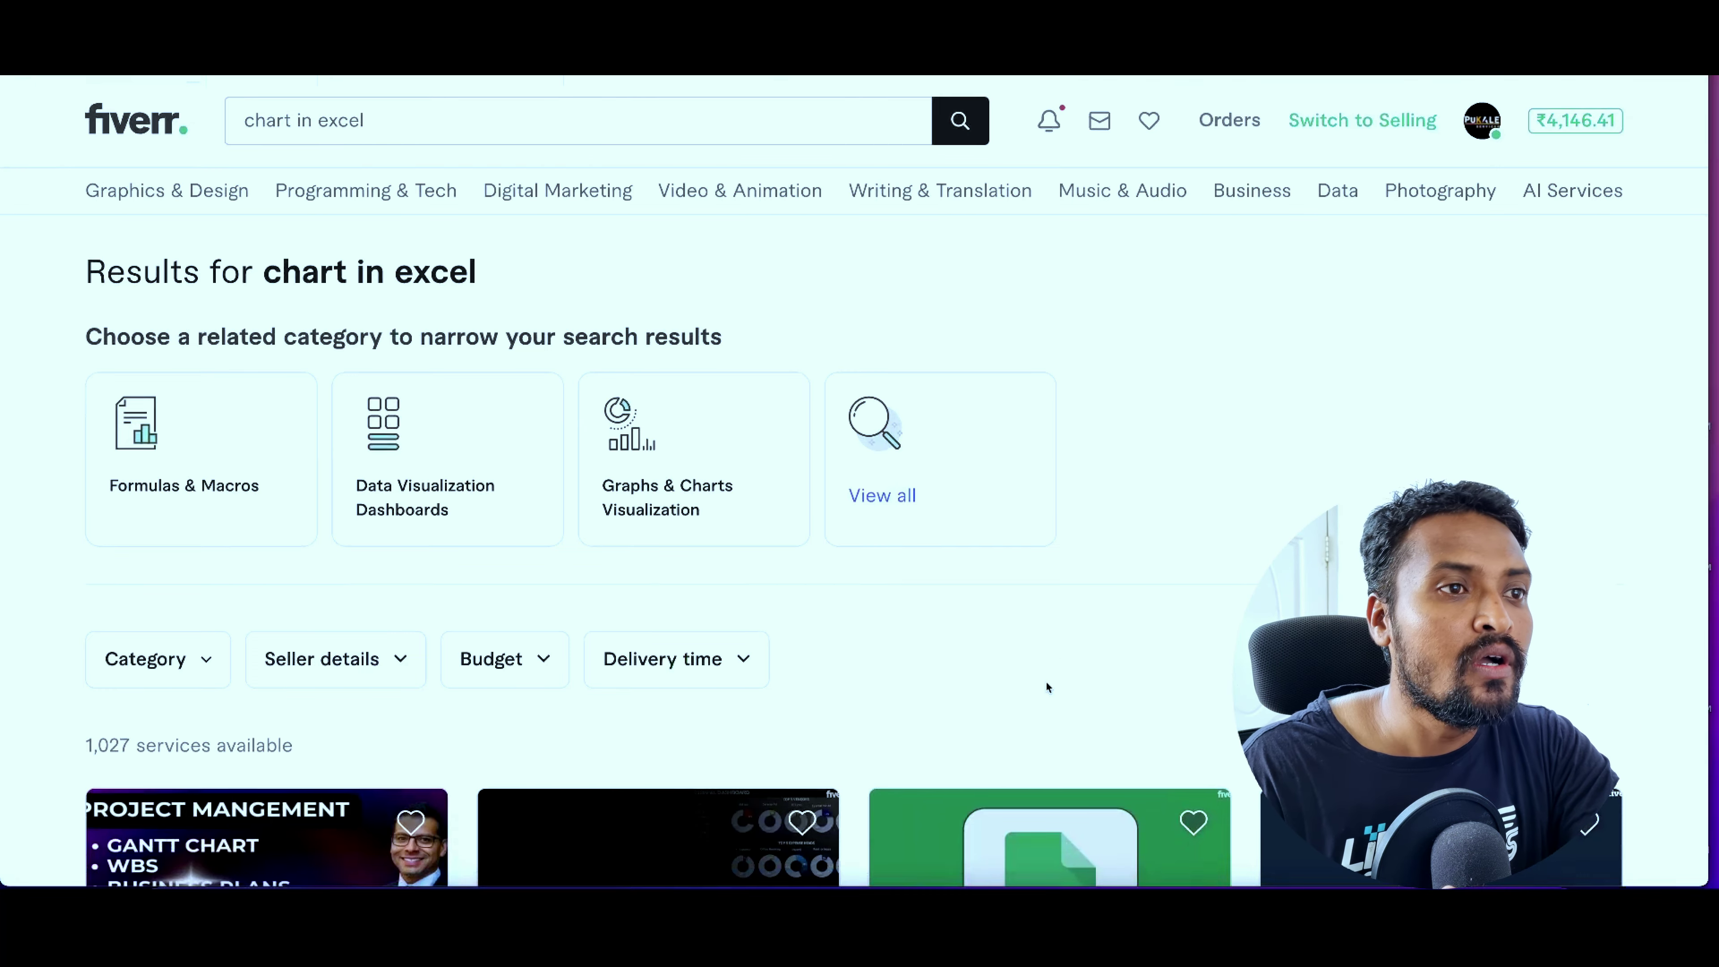
scroll(1045, 685, down, 5)
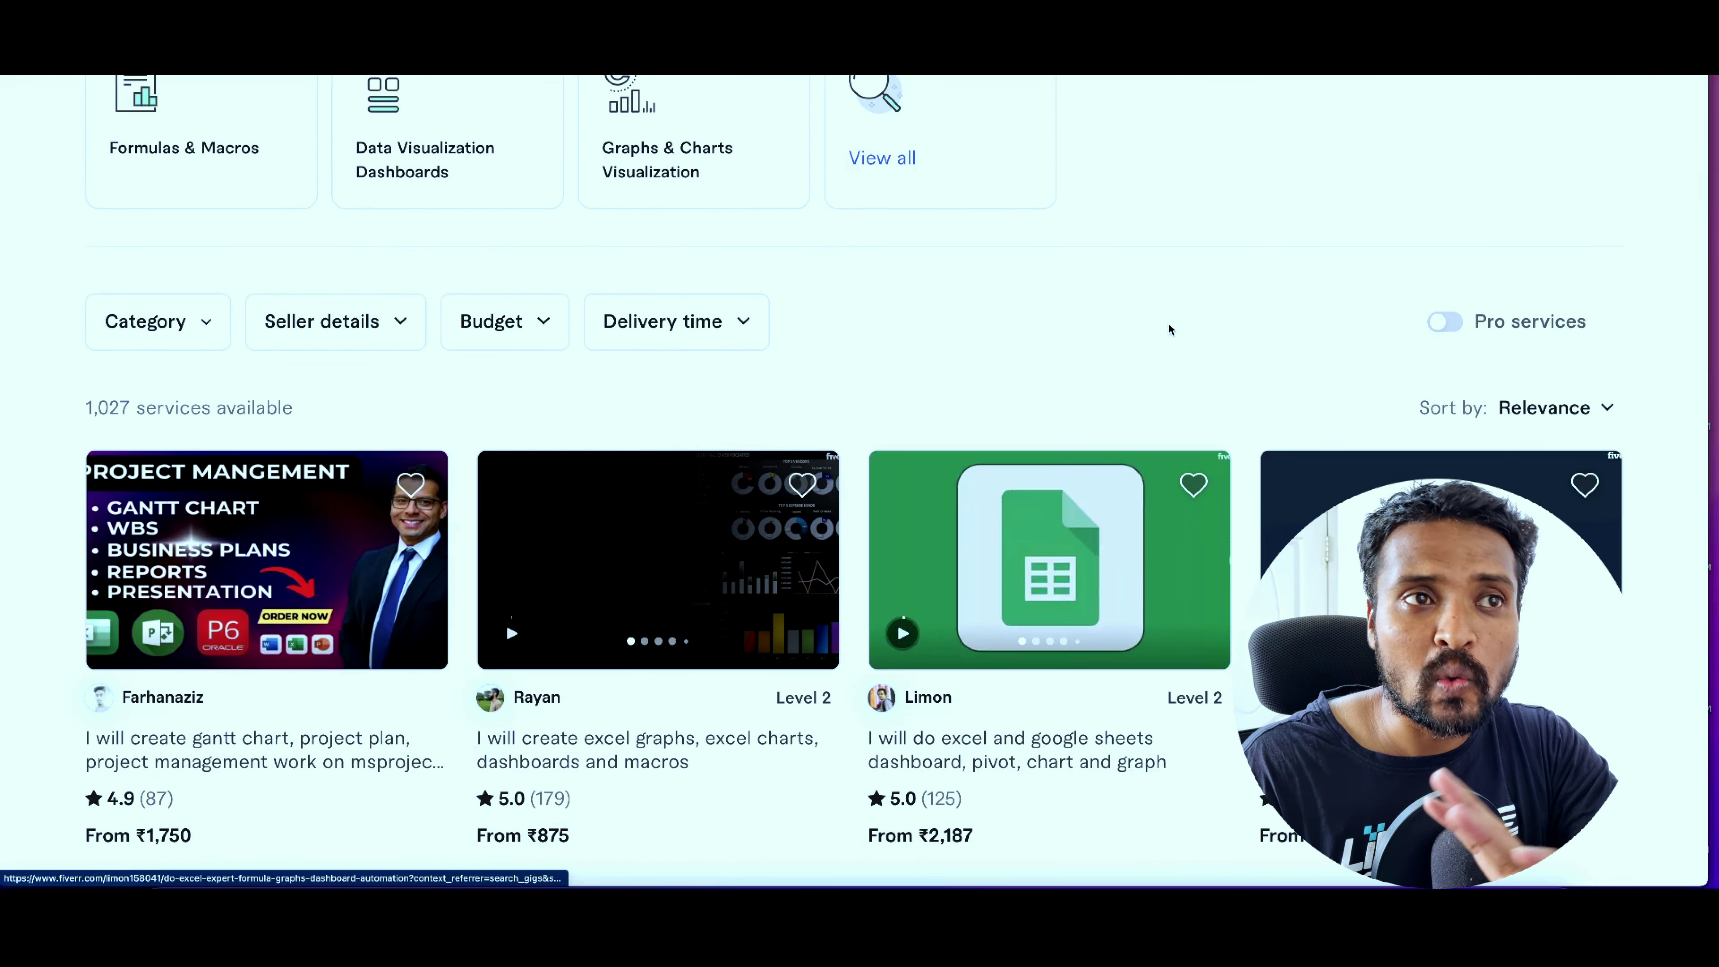
scroll(376, 711, down, 2)
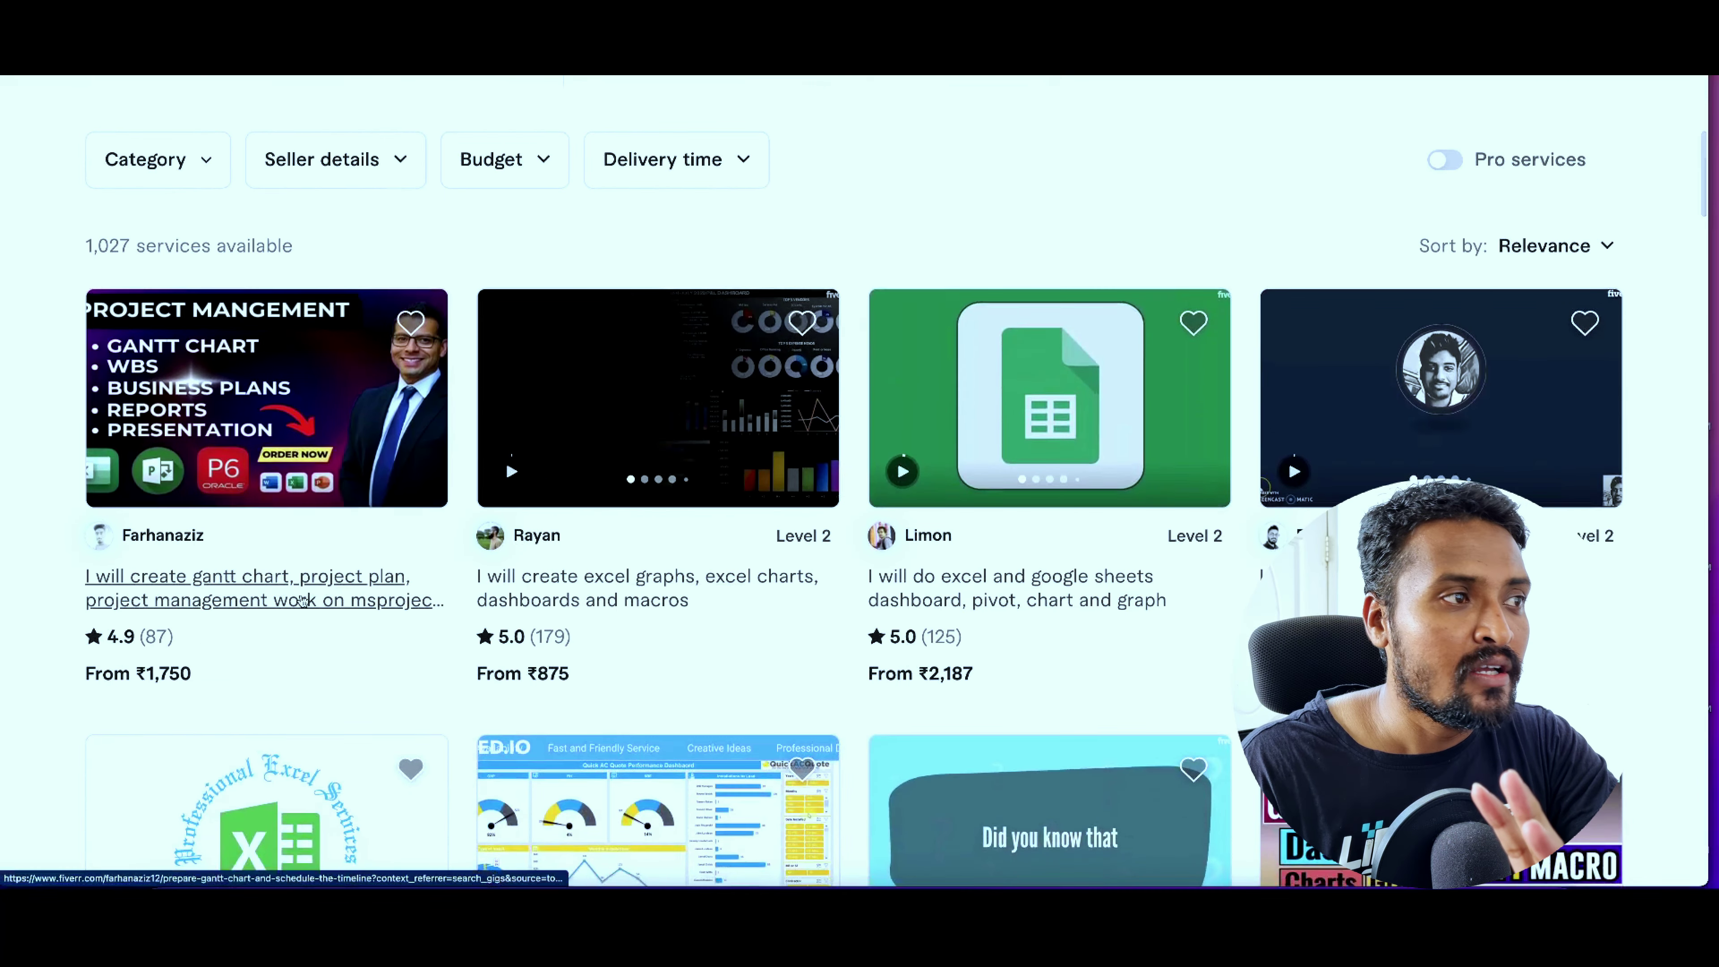